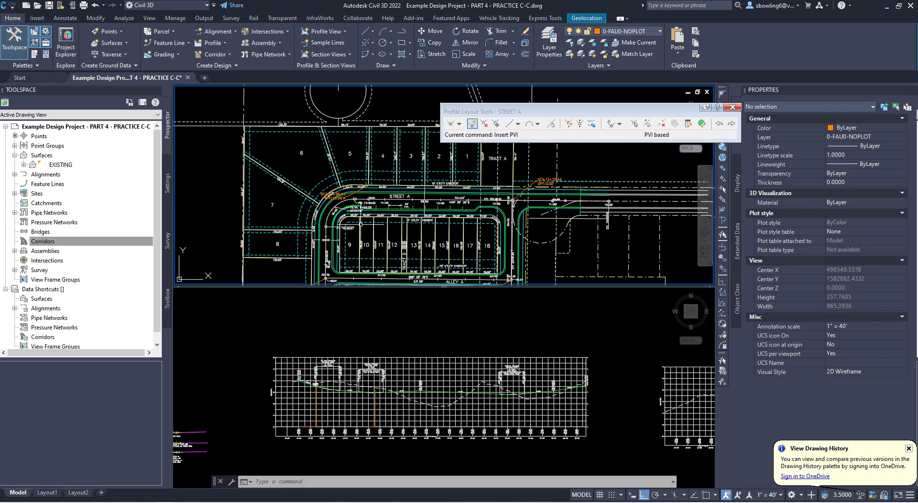
Create a corridor named STREET A using the STREET A alignment, the STREET A profile and the 50' ROW assembly.
middle_drag(354, 198, 356, 85)
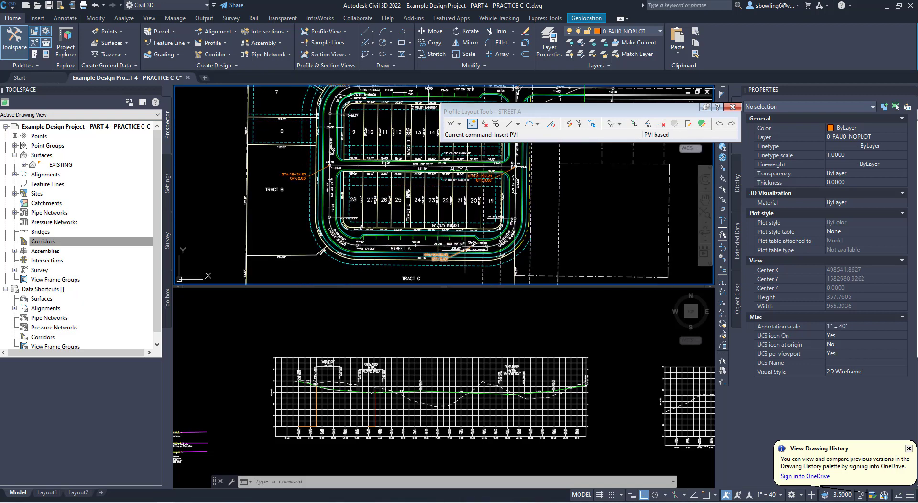
middle_drag(483, 201, 459, 272)
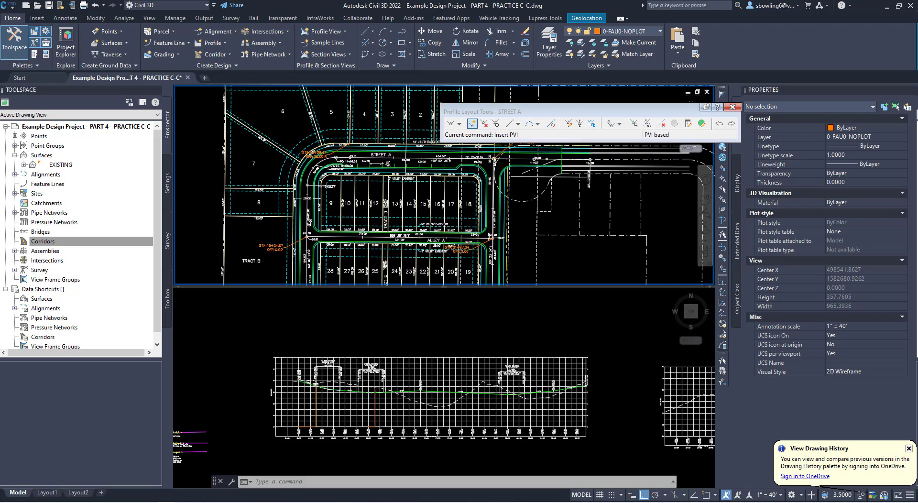
right_click(442, 194)
click(458, 200)
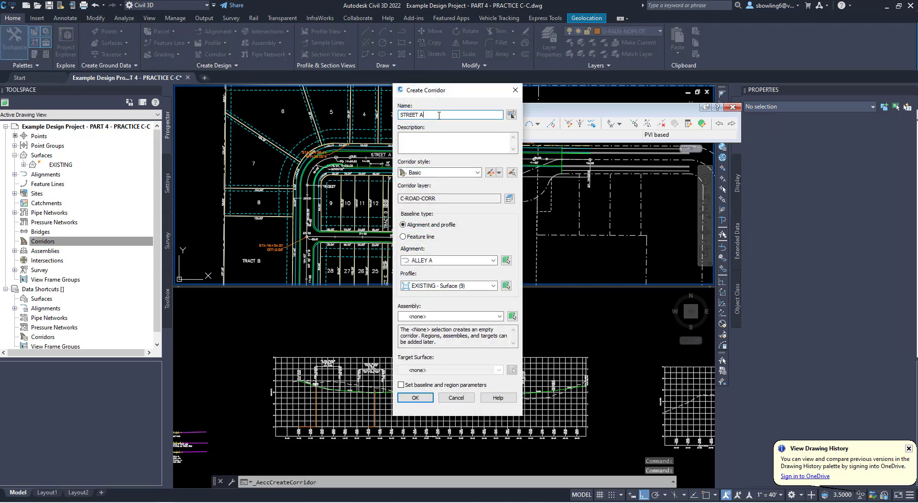
click(421, 260)
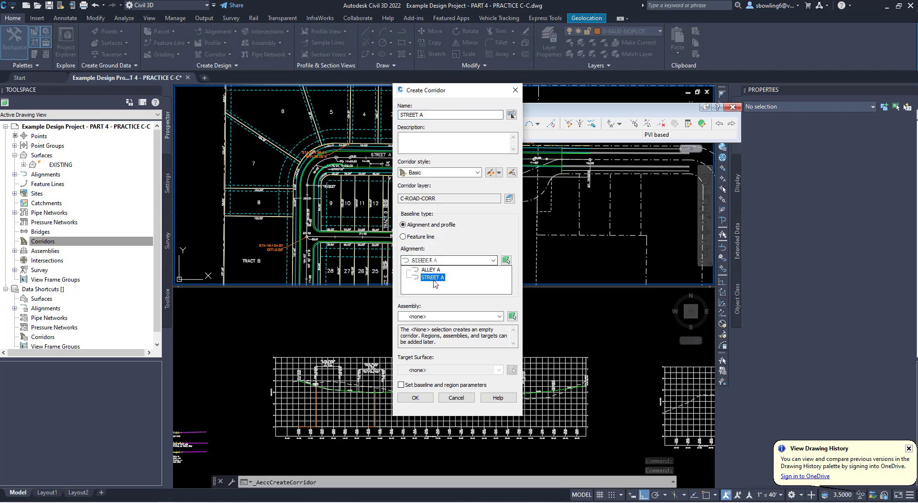
click(425, 292)
click(425, 286)
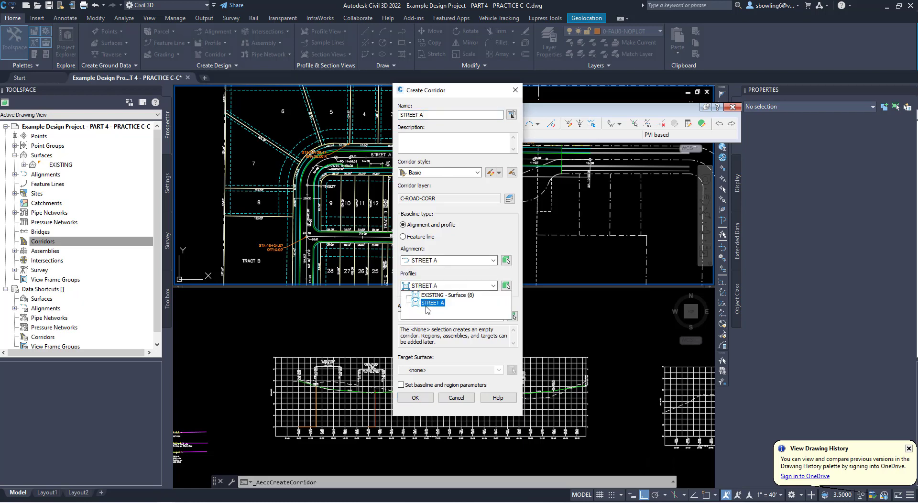
click(427, 303)
click(437, 317)
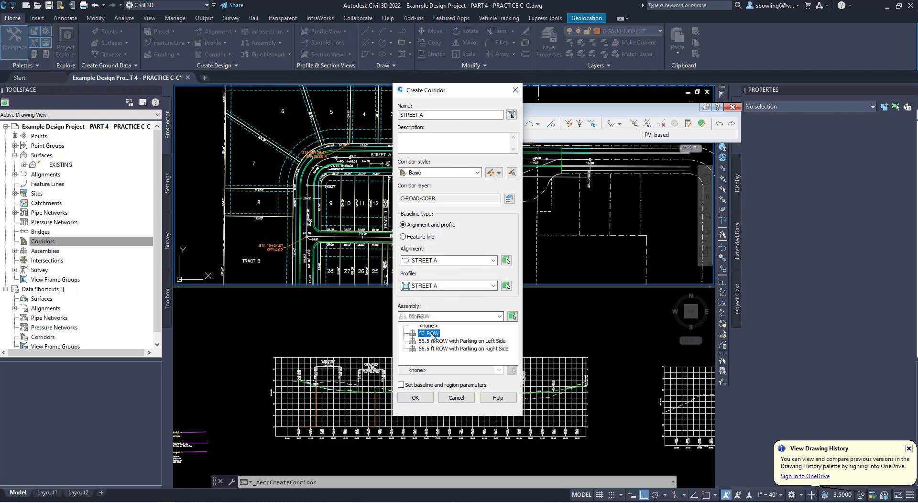
click(435, 332)
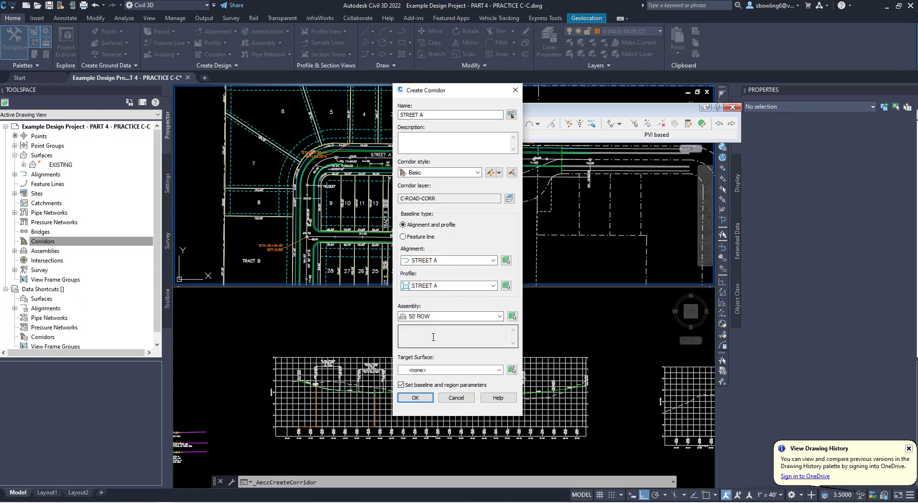
click(415, 398)
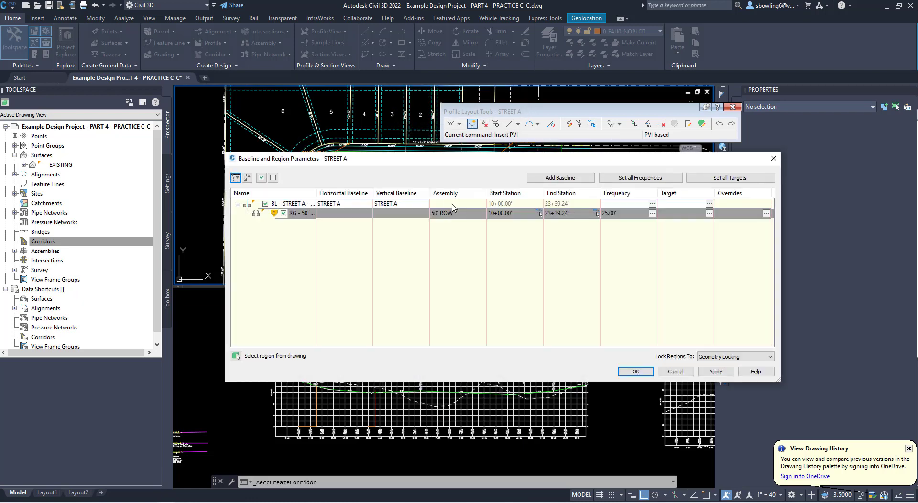
Pick the first 50' ROW region's end station in the plan at about 12+31, where the street widens for parking.
click(573, 214)
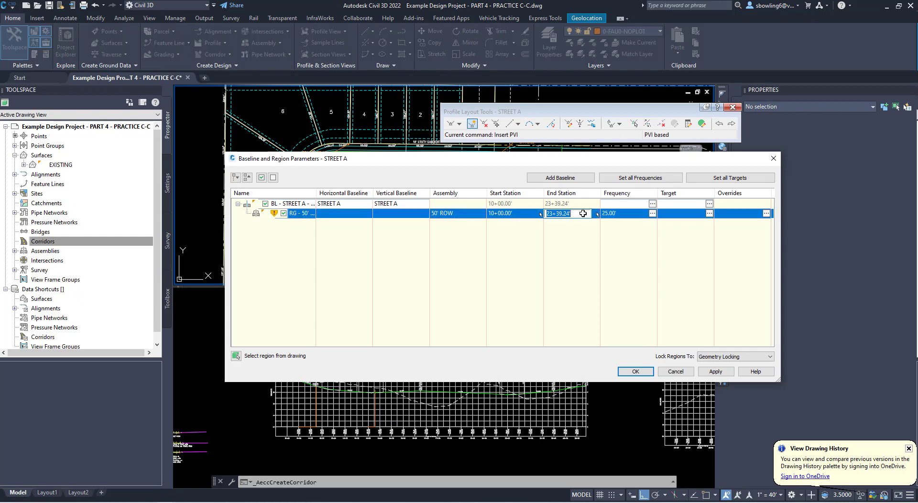
click(598, 216)
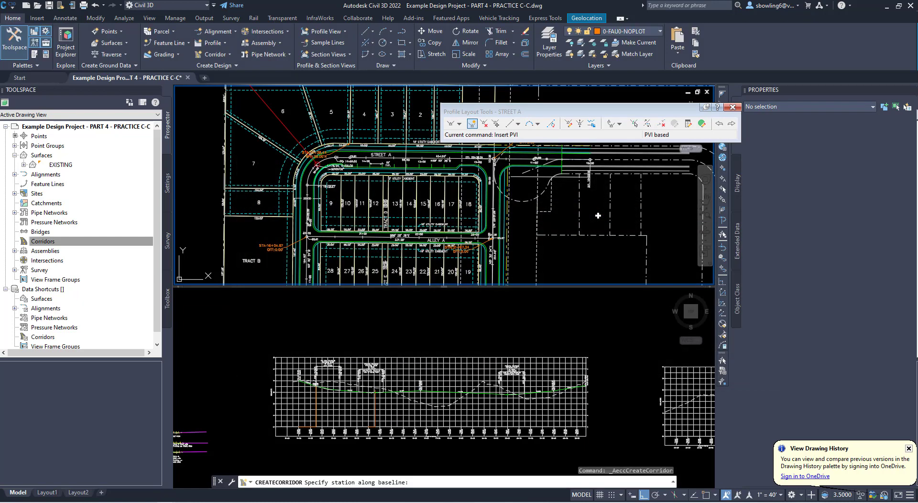
scroll(458, 136, up, 5)
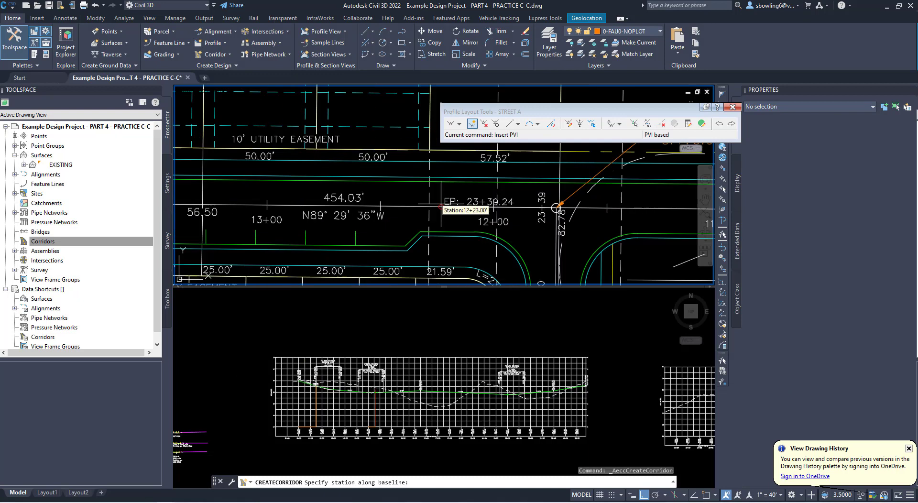
click(407, 208)
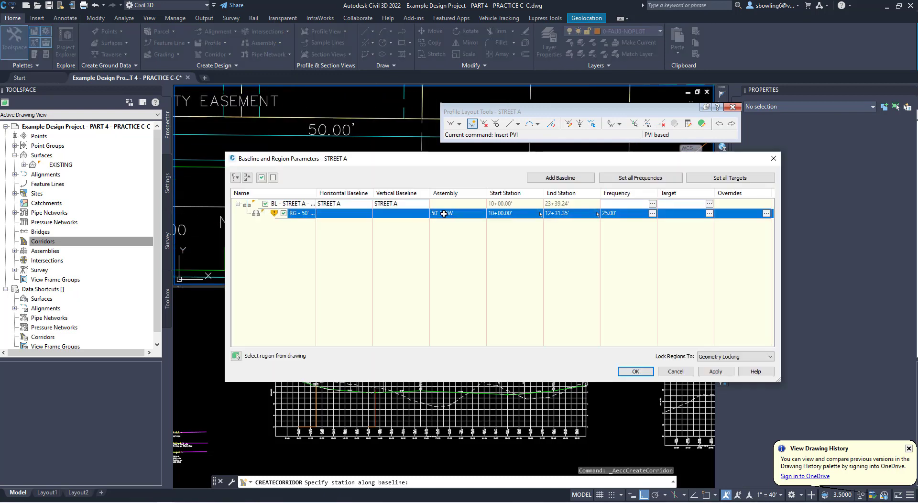
Insert a region after the first 50' ROW region using the assembly 56.5 ft ROW with Parking on Left Side.
right_click(458, 217)
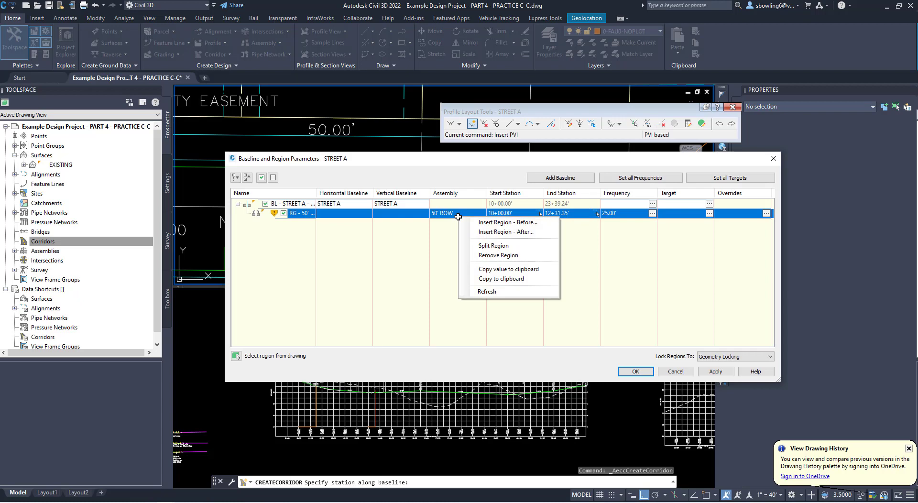
click(493, 233)
click(316, 92)
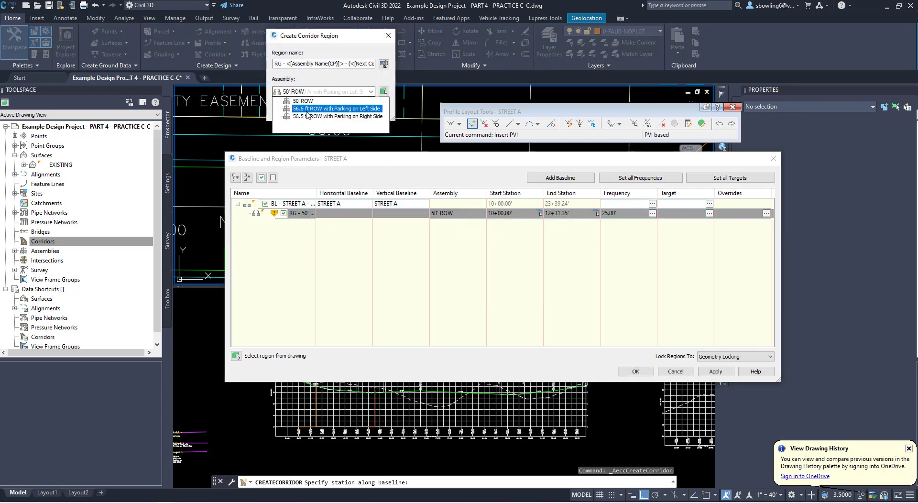
click(344, 110)
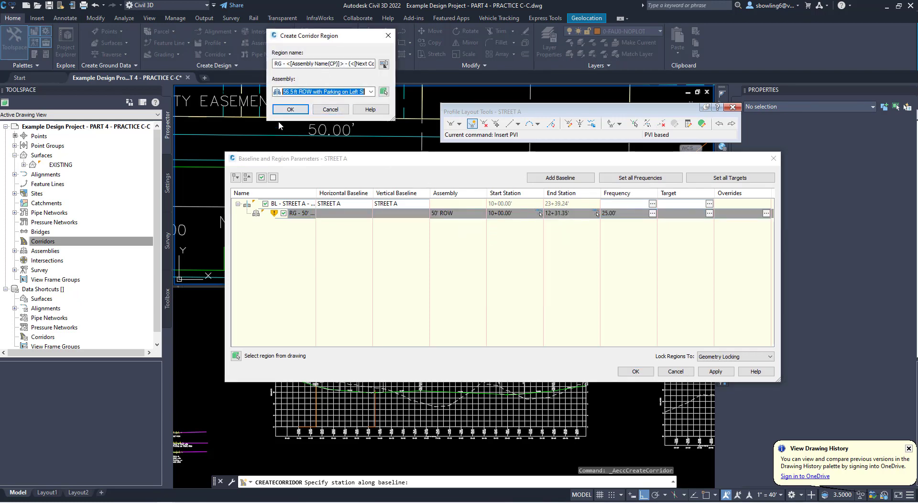
click(290, 109)
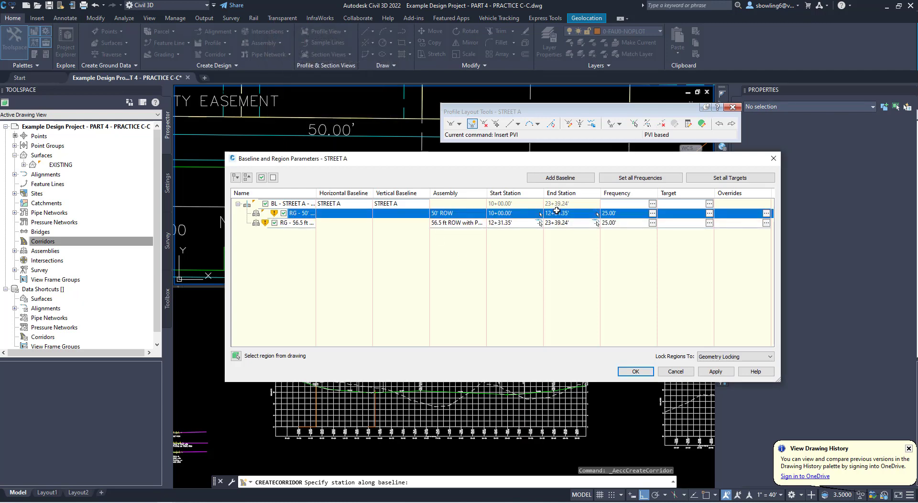
Pick the parking region's end station in the plan at about 14+43, just before the curve at PC 14+54.03.
double_click(526, 224)
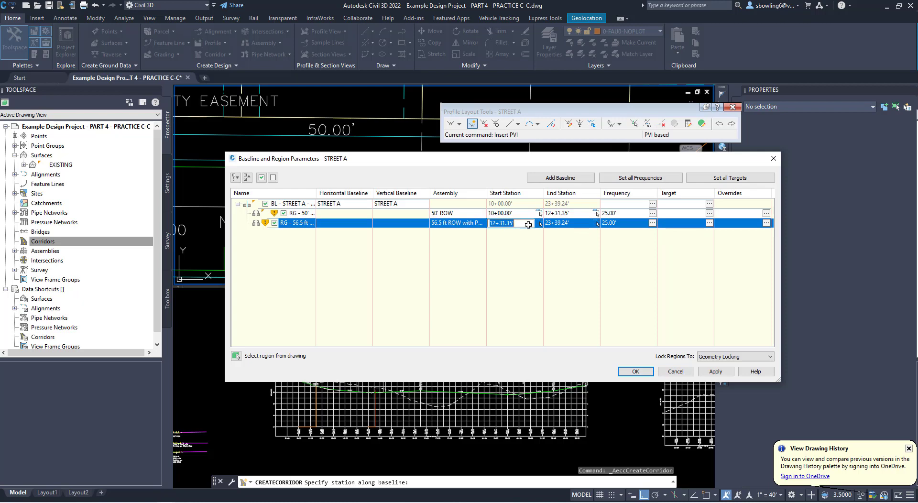
click(598, 224)
scroll(543, 208, down, 3)
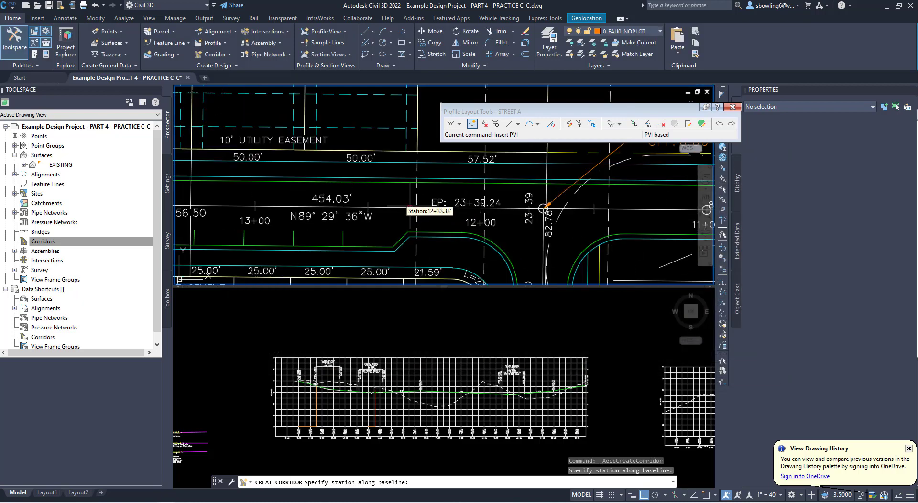
middle_drag(225, 210, 411, 210)
middle_drag(215, 210, 399, 208)
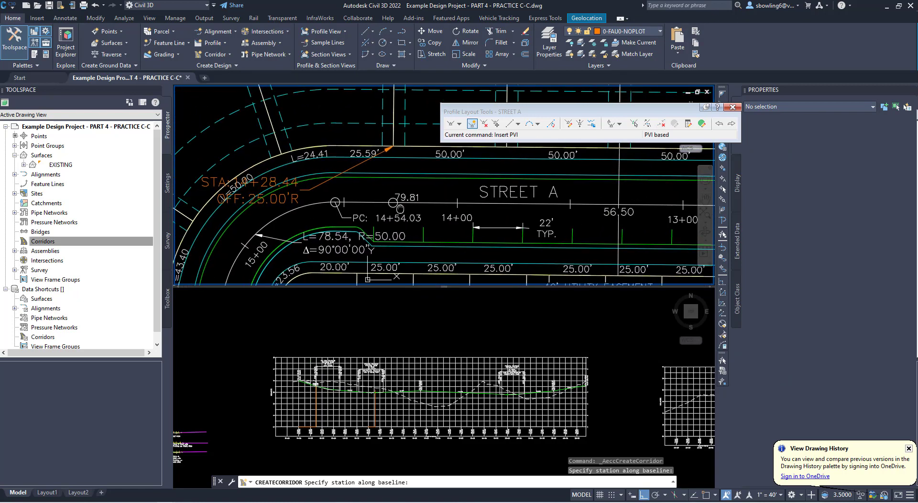
scroll(349, 204, up, 2)
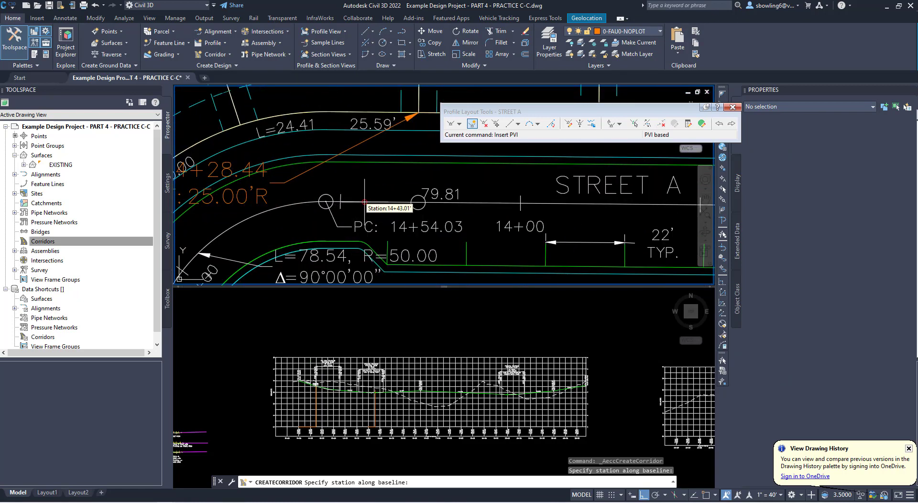
click(364, 203)
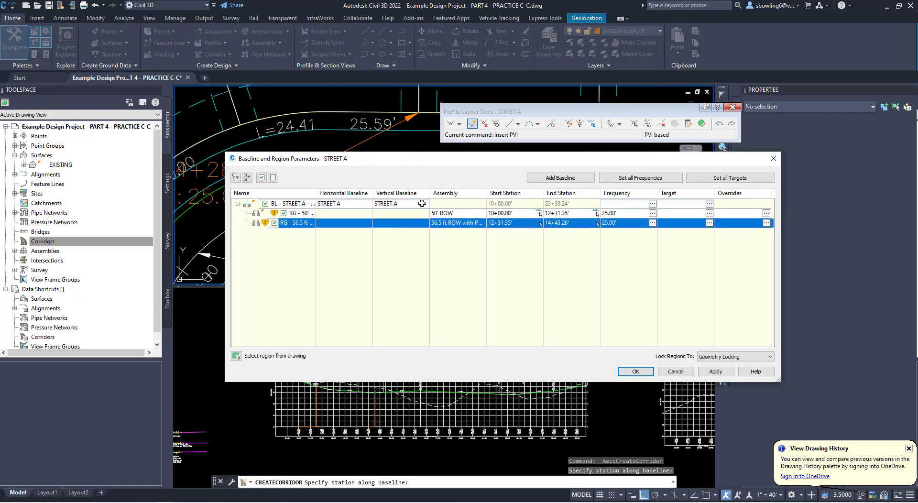
Insert a 50' ROW region after the first 56.5 ft parking region.
right_click(508, 225)
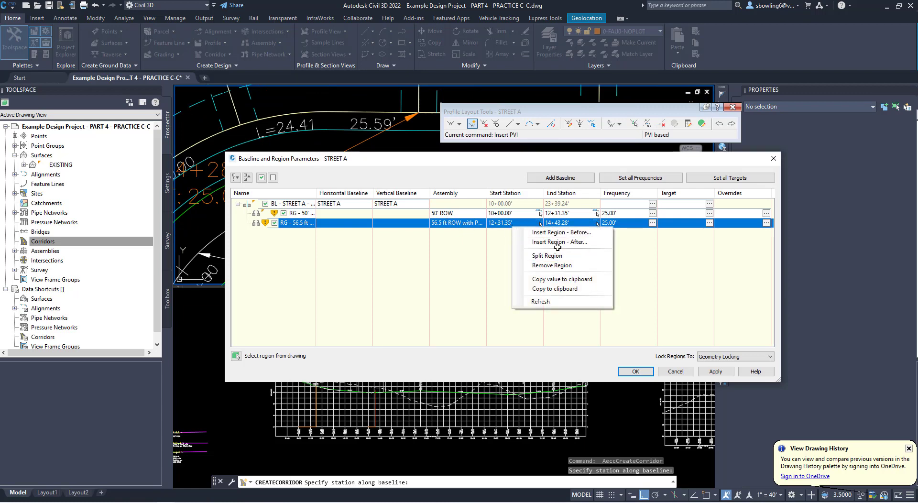
click(557, 242)
click(291, 109)
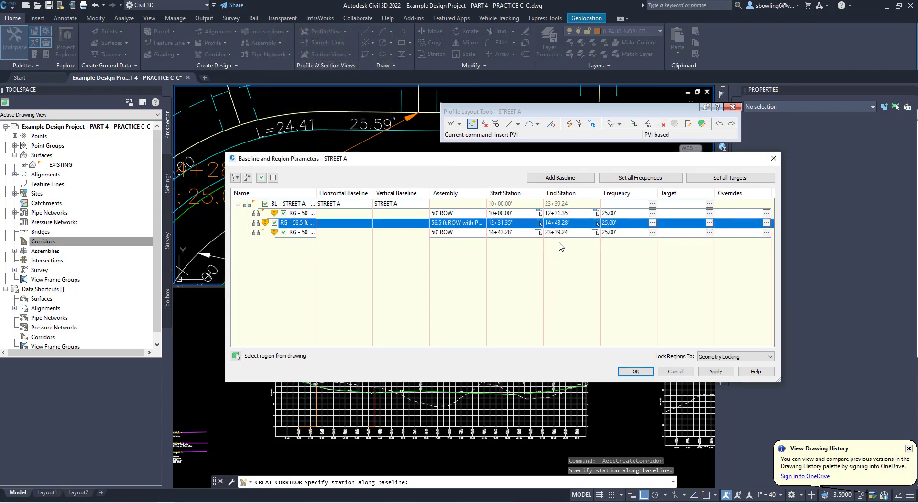
Pick the second 50' ROW region's end station in the plan at about 18+00, just past the curve's PT 17+95.11.
double_click(563, 232)
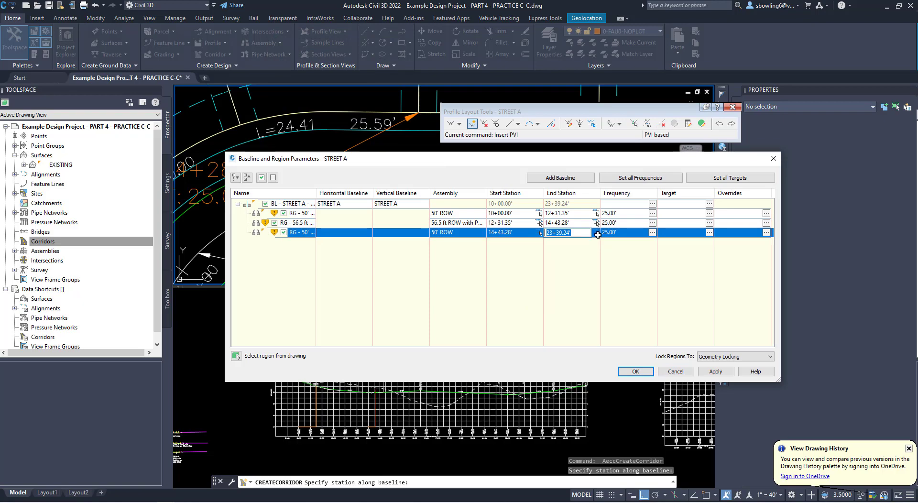
click(597, 234)
scroll(410, 199, down, 5)
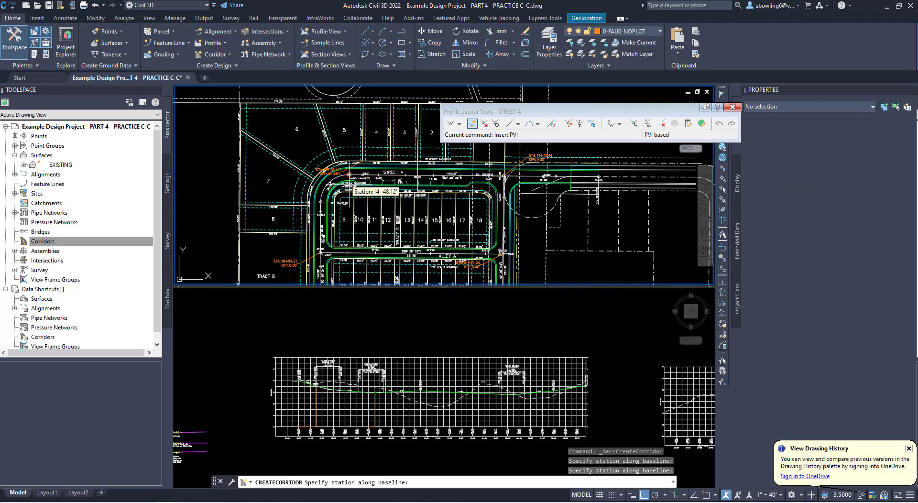
scroll(351, 187, down, 2)
scroll(335, 191, up, 10)
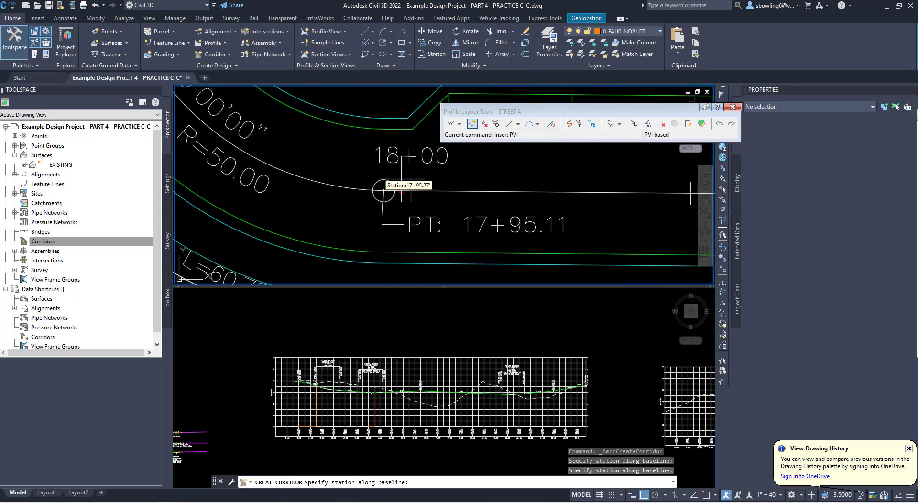
click(409, 193)
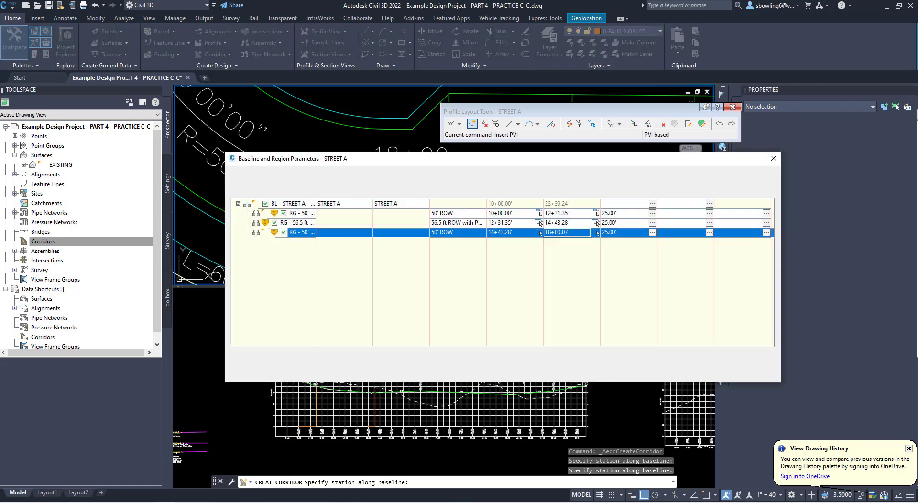
Insert a region after the second 50' ROW region using the assembly 56.5 ft ROW with Parking on Left Side.
right_click(554, 233)
click(589, 248)
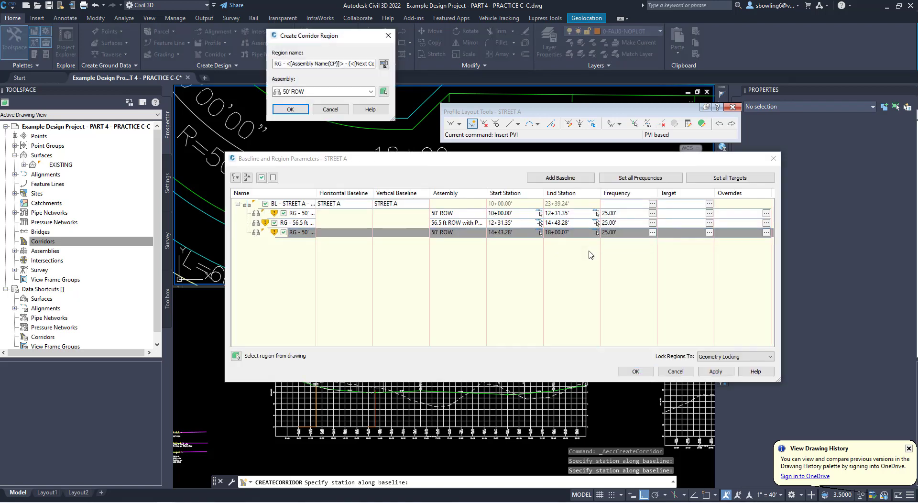
click(313, 92)
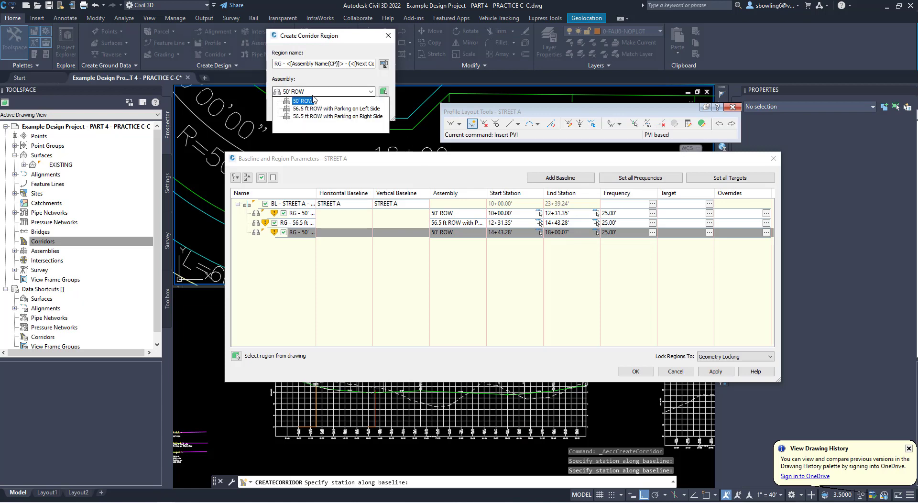
click(318, 104)
click(291, 110)
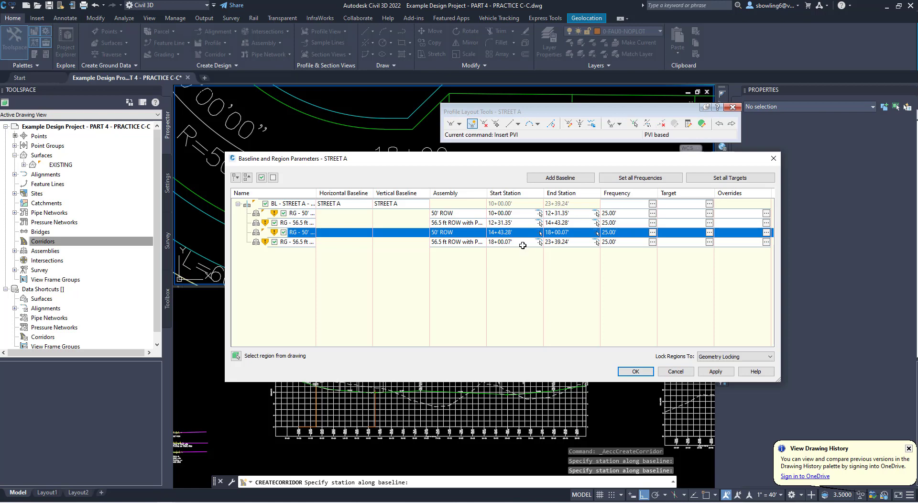
Pick the second parking region's end station in the plan at about 20+11, shortly before PC 20+26.70.
double_click(569, 242)
click(596, 242)
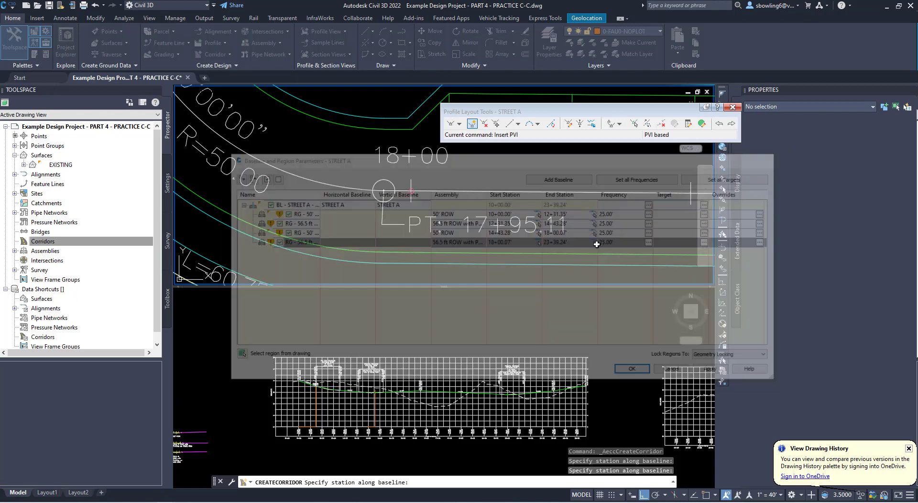
scroll(557, 248, down, 3)
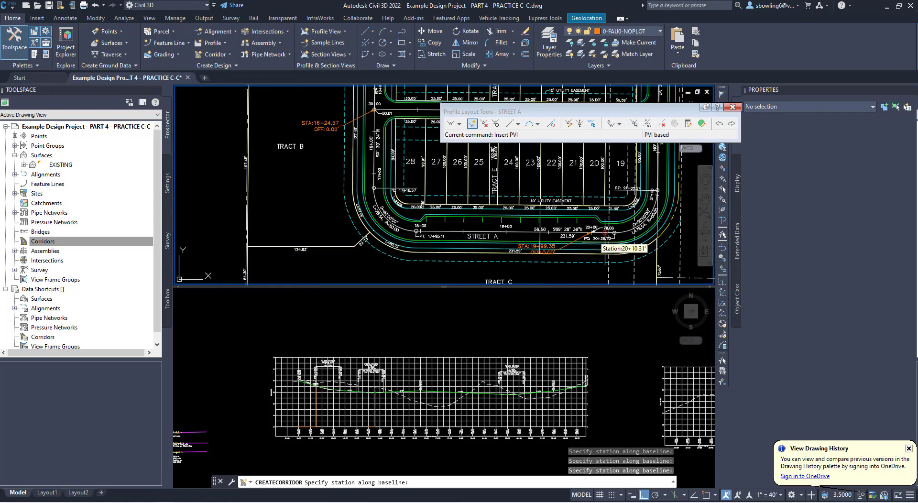
scroll(608, 243, up, 5)
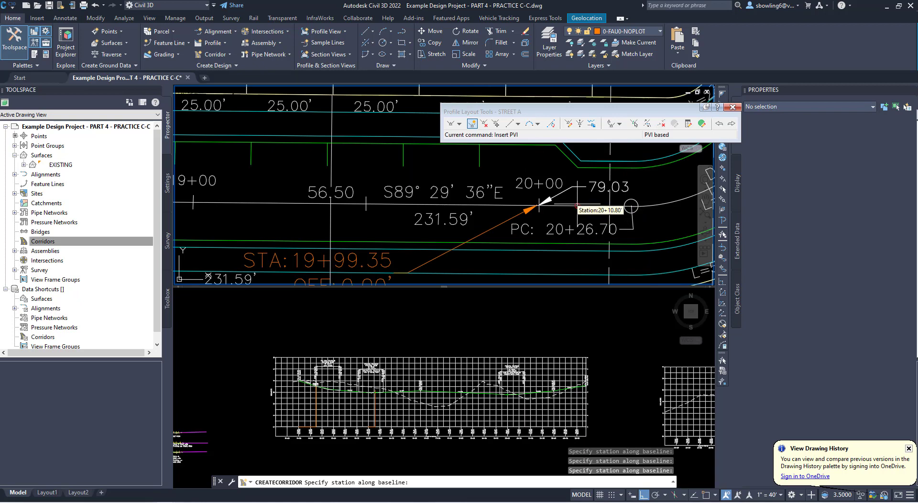
click(578, 206)
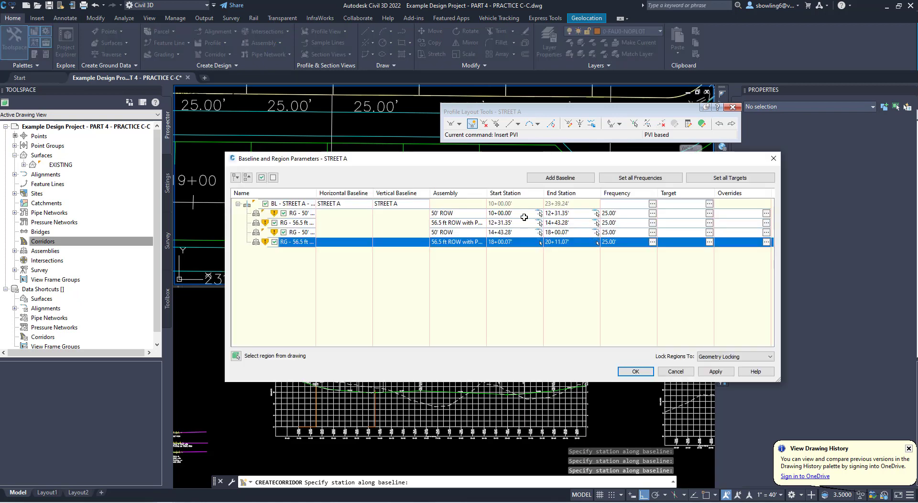
Insert a closing region with the 50' ROW assembly after the second 56.5 ft parking region.
right_click(506, 245)
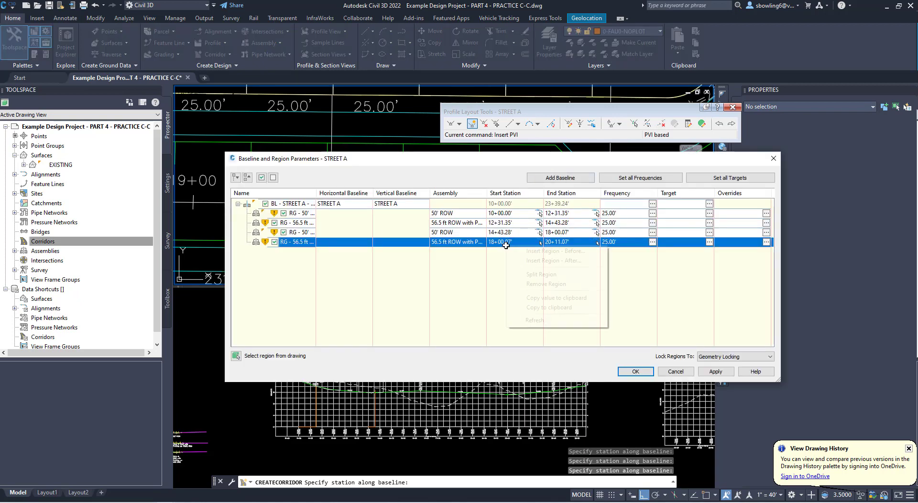
click(545, 260)
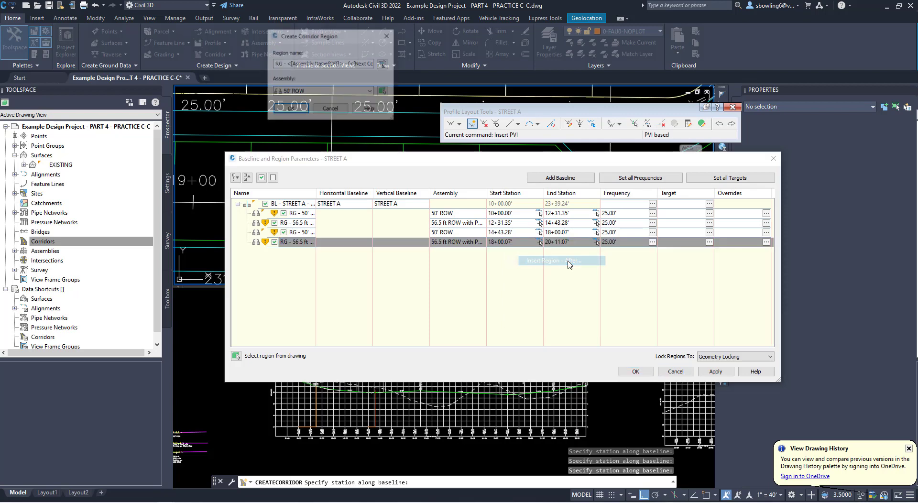
click(291, 110)
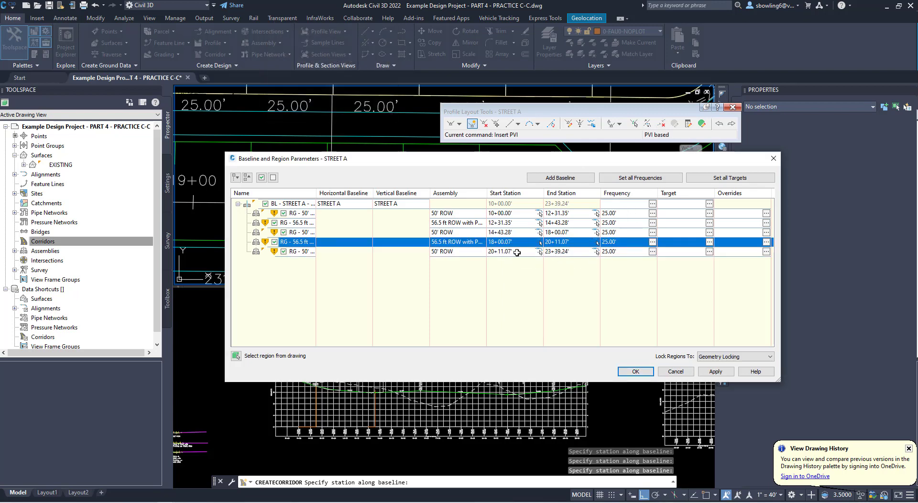
Apply the baseline and region parameters for STREET A, rebuild the corridor and finish its creation.
click(719, 372)
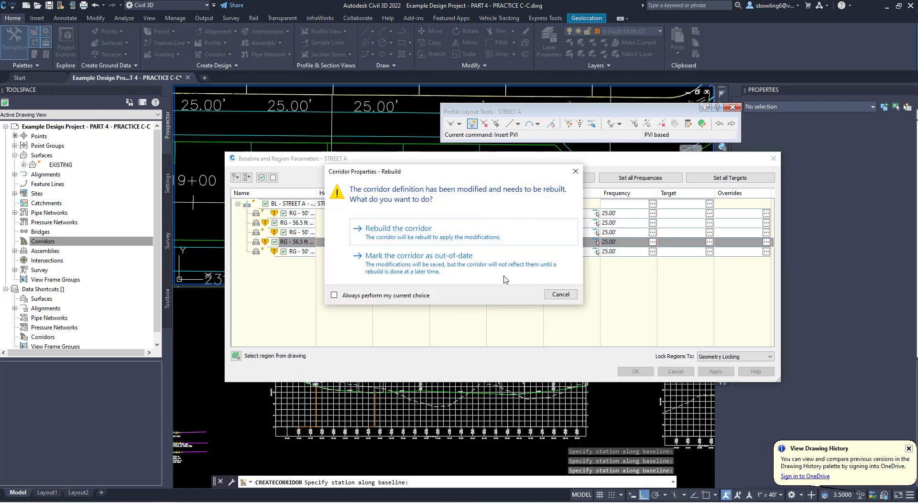
click(429, 235)
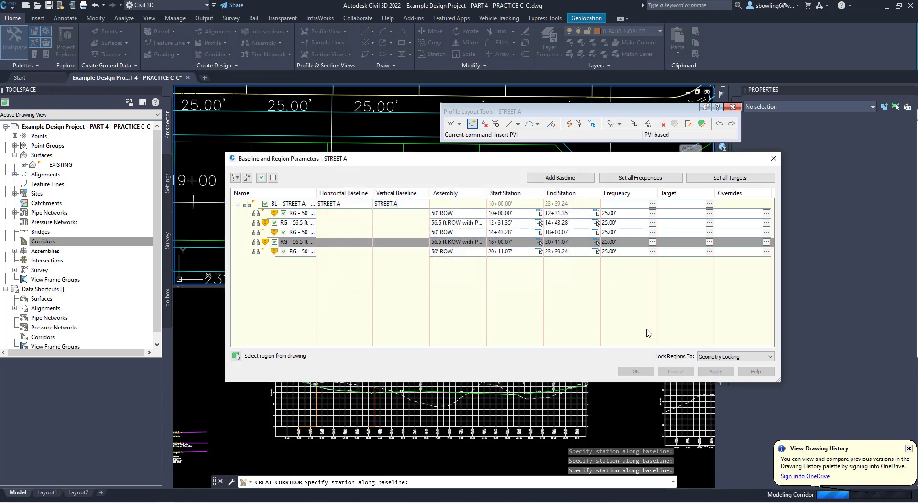
click(635, 372)
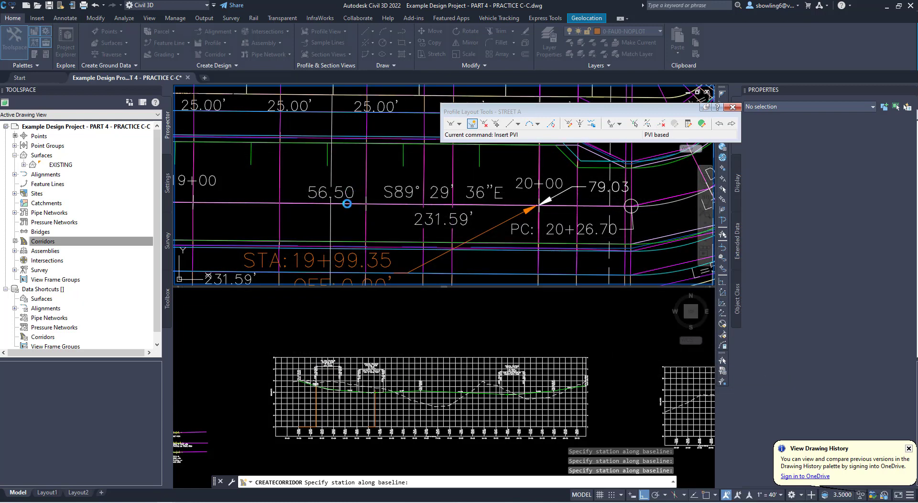
Examine the STREET A corridor in plan around the loop, the parking transitions and the extents of its outer links.
scroll(383, 200, down, 6)
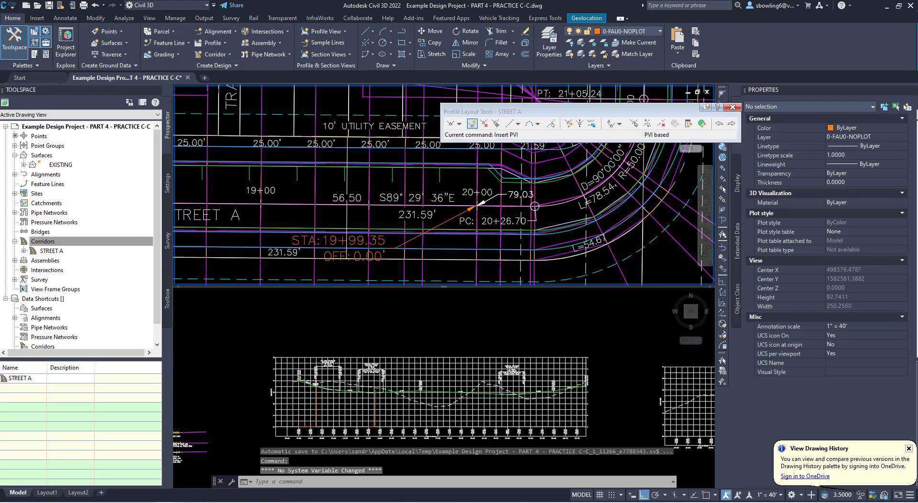
scroll(353, 139, up, 5)
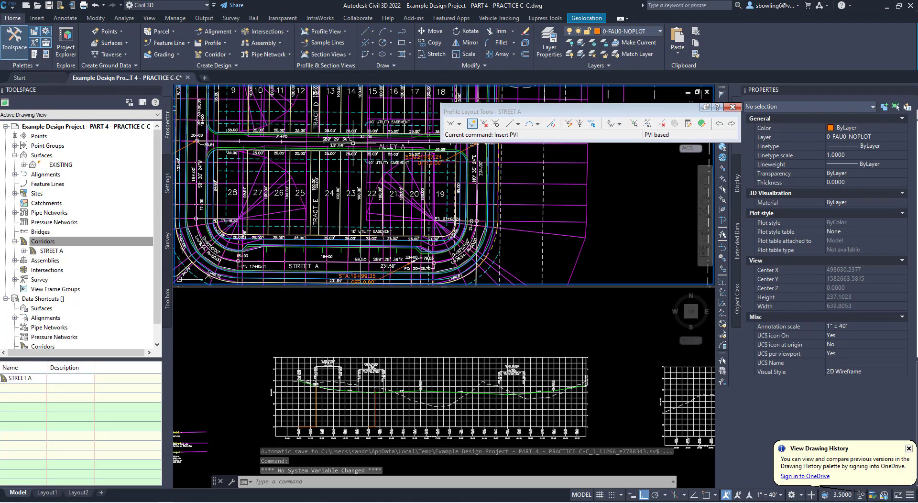
scroll(355, 184, down, 8)
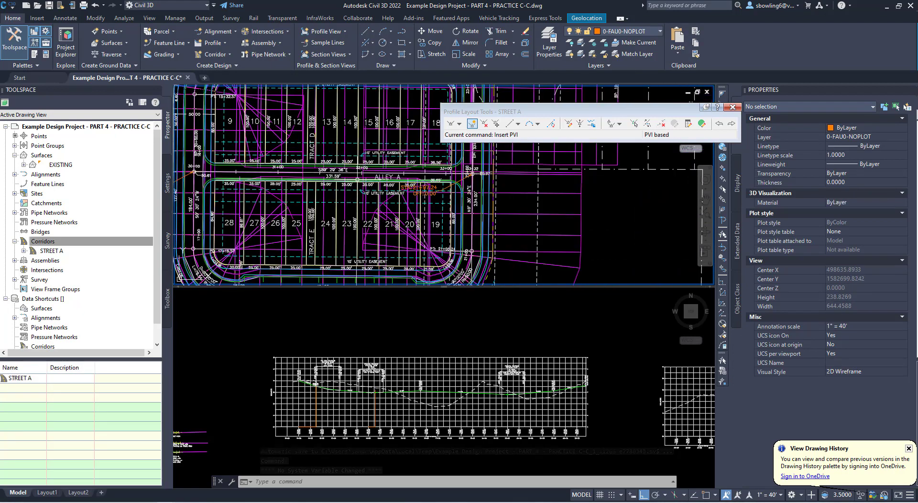
scroll(371, 130, up, 5)
scroll(357, 174, down, 4)
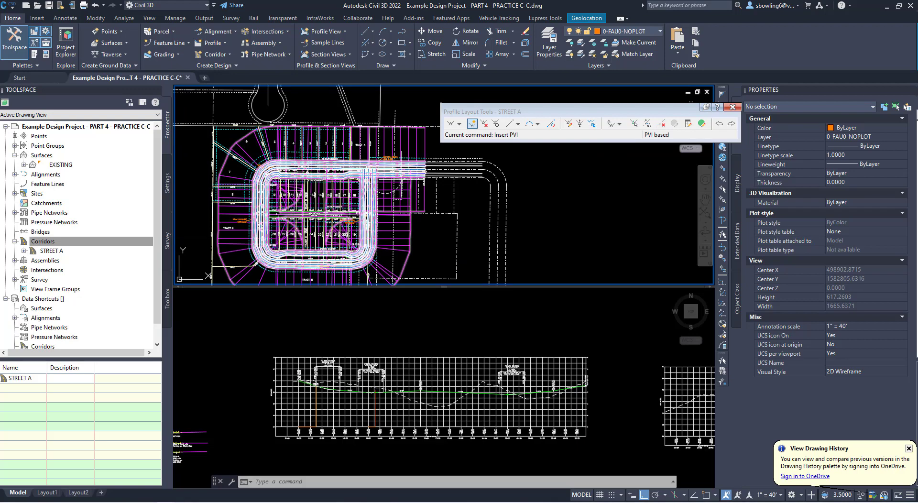
scroll(342, 173, up, 6)
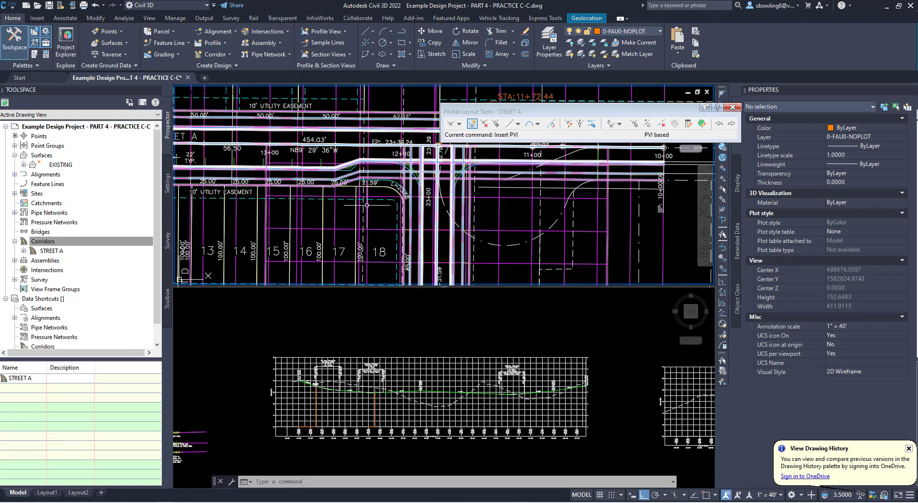
scroll(367, 205, down, 4)
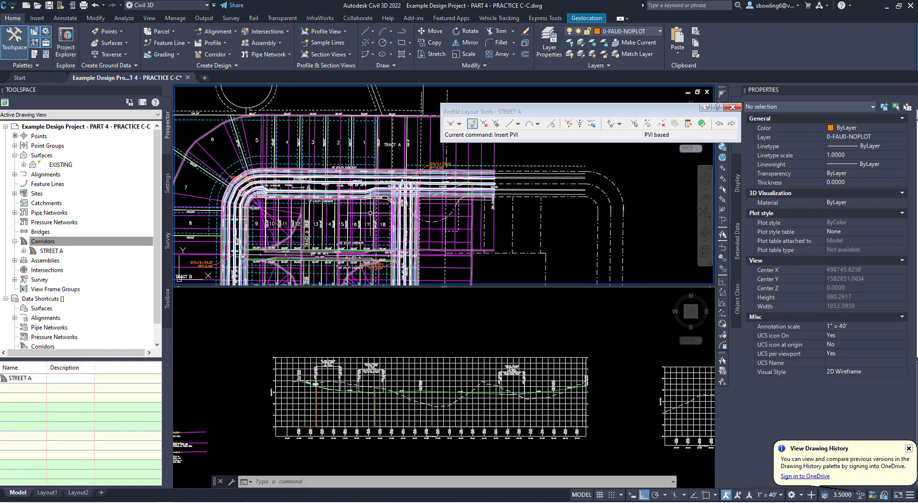
Set the width of the outer LinkWidthAndSlope subassemblies on both sides of all three ROW assemblies to 50'.
scroll(351, 222, down, 8)
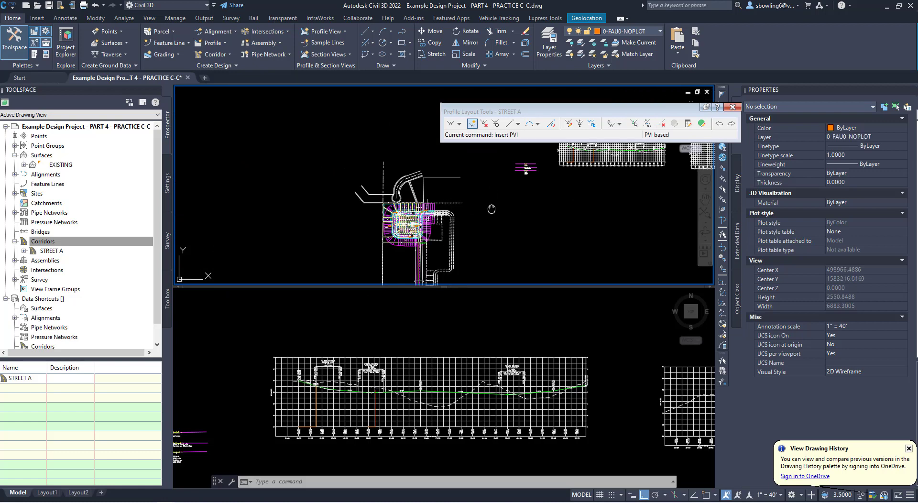
scroll(502, 201, up, 6)
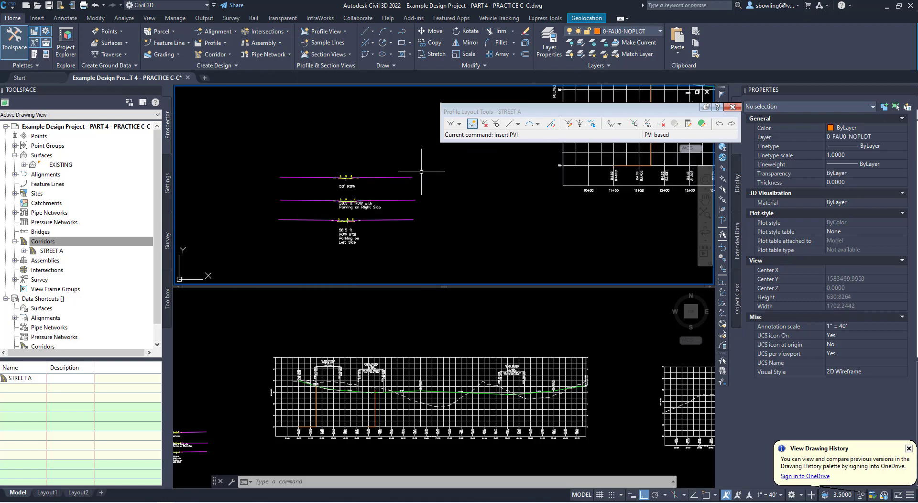
click(423, 138)
click(397, 241)
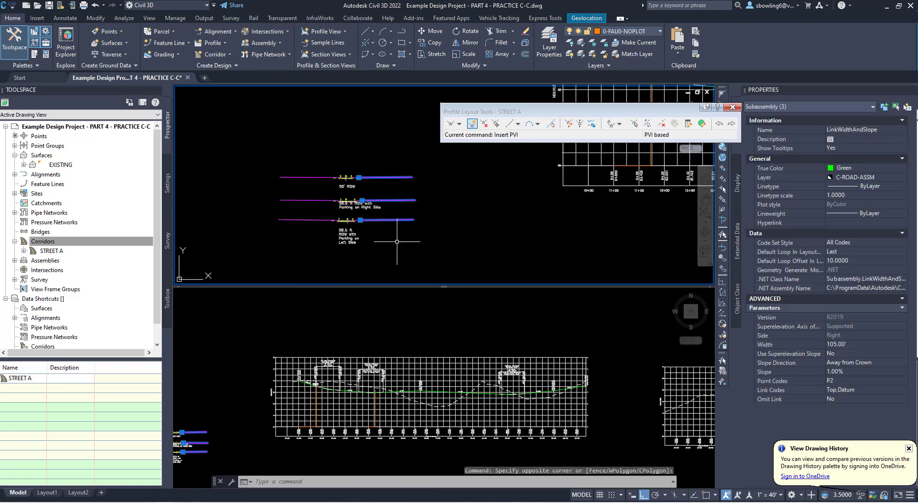
click(295, 155)
click(253, 232)
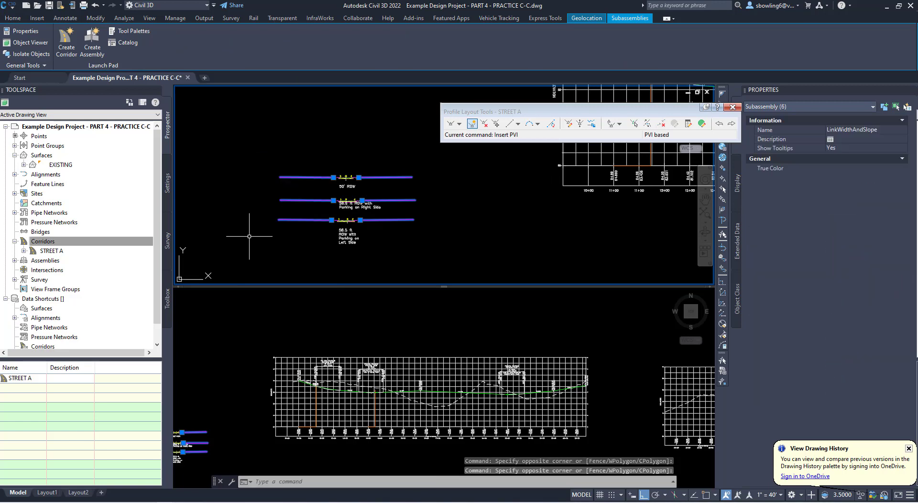
click(843, 344)
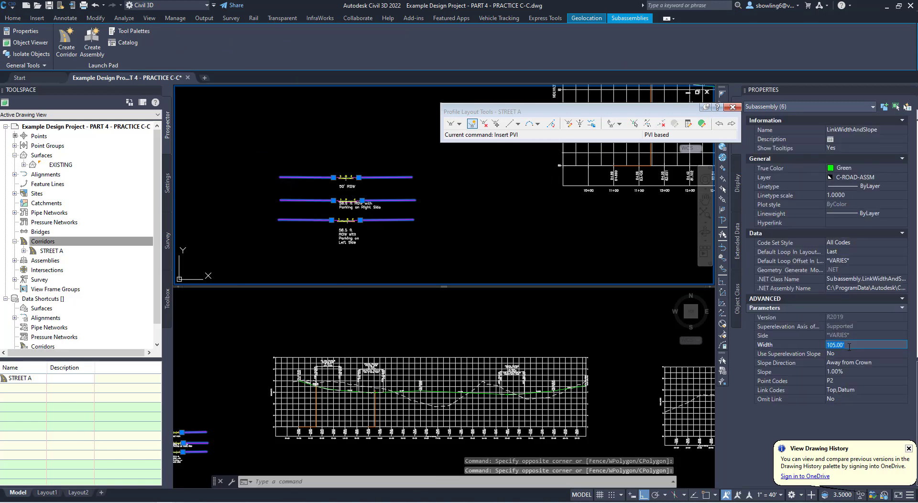
text(5)
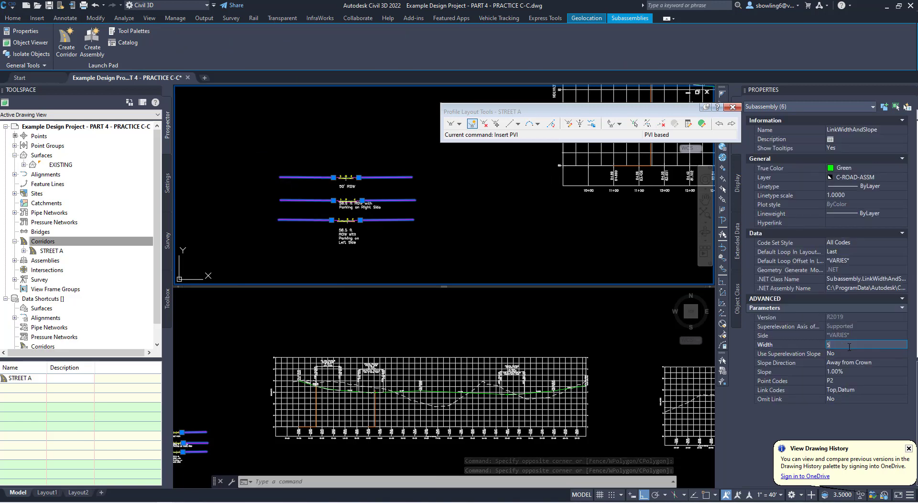
text(0)
key(Tab)
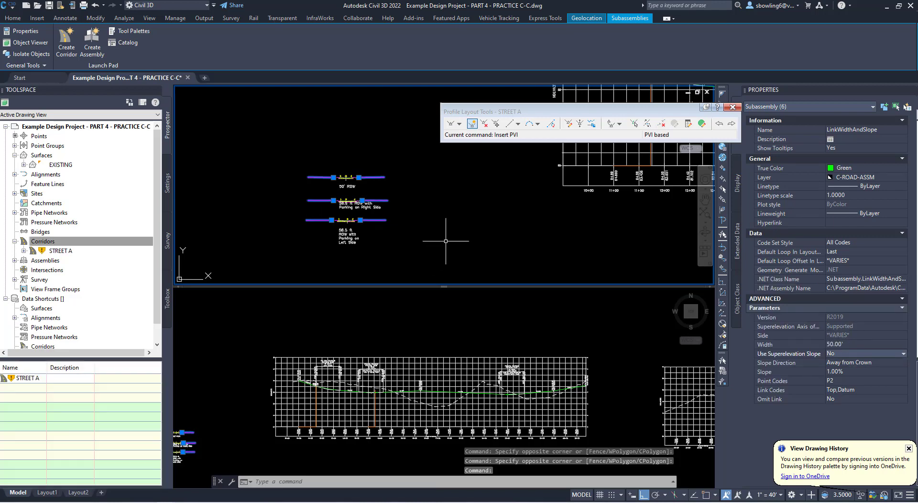
click(458, 216)
scroll(450, 217, down, 5)
key(Escape)
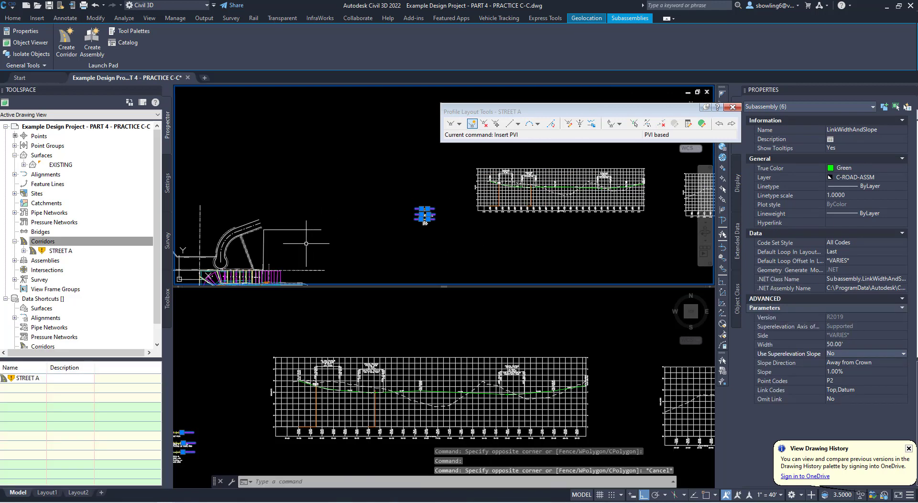
Rebuild the out-of-date STREET A corridor.
middle_drag(303, 260, 380, 174)
click(61, 250)
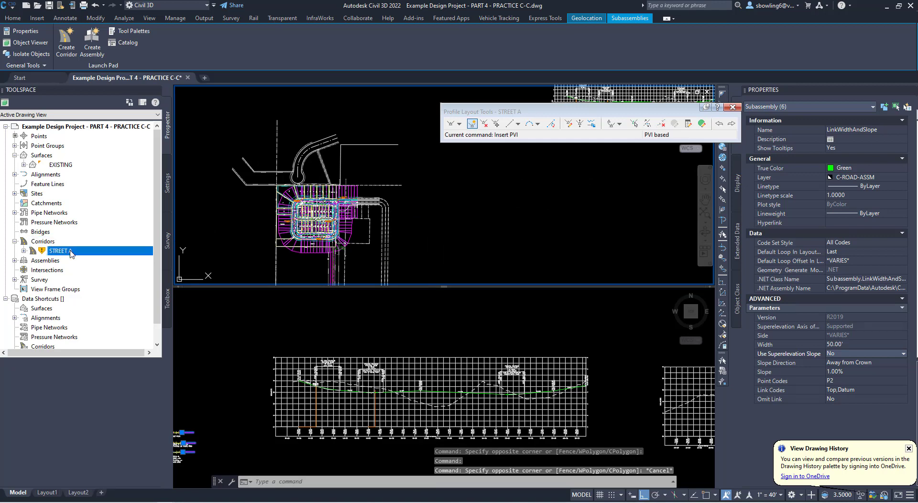
right_click(69, 251)
click(98, 280)
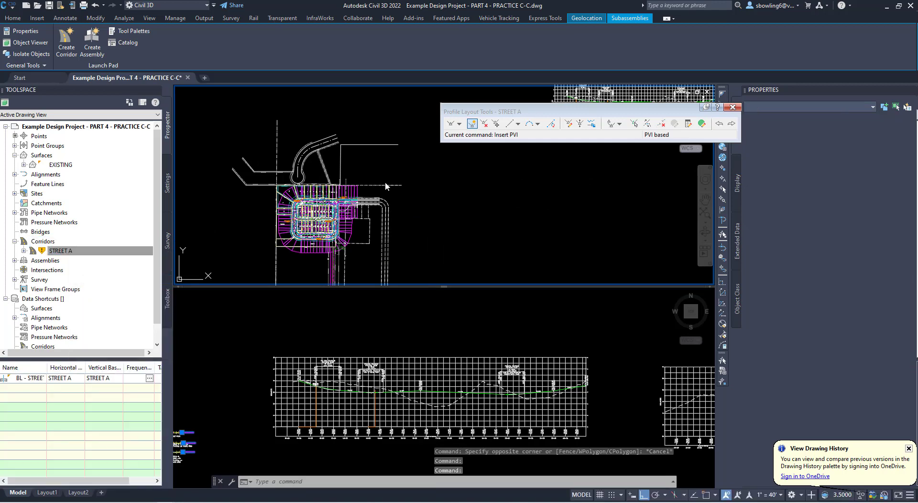
Examine the rebuilt STREET A corridor along the upper street and at the curve, and check its baseline entry.
scroll(365, 180, up, 10)
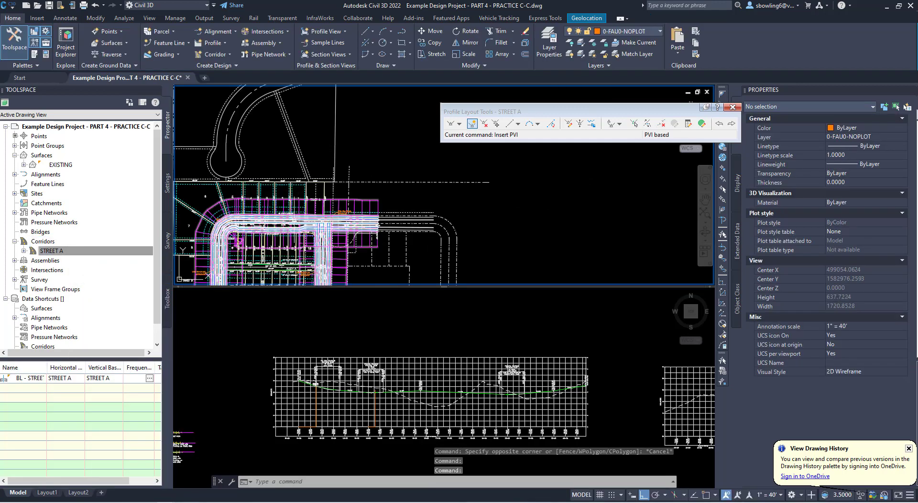
scroll(341, 171, down, 2)
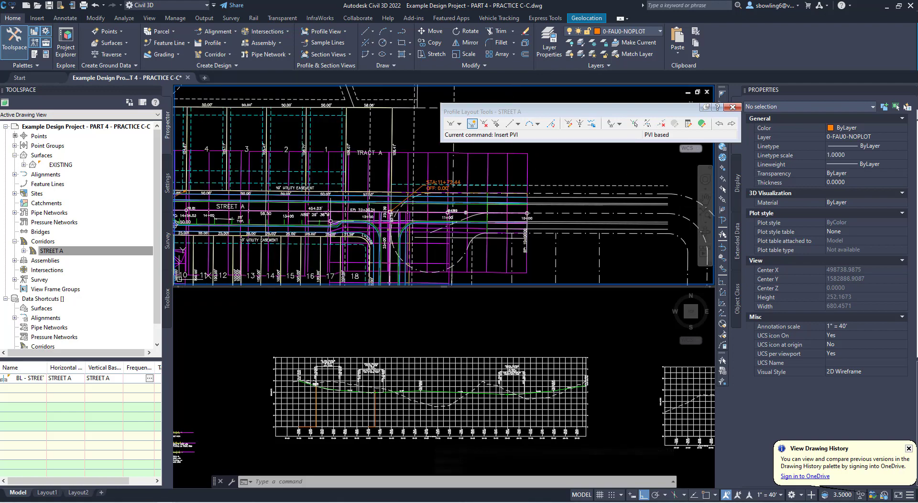
scroll(337, 214, up, 2)
scroll(340, 205, down, 4)
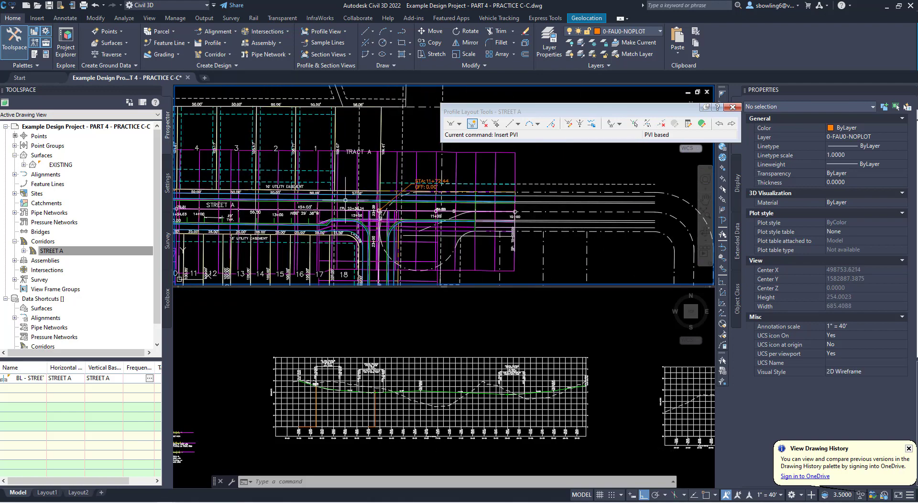
middle_drag(337, 193, 420, 179)
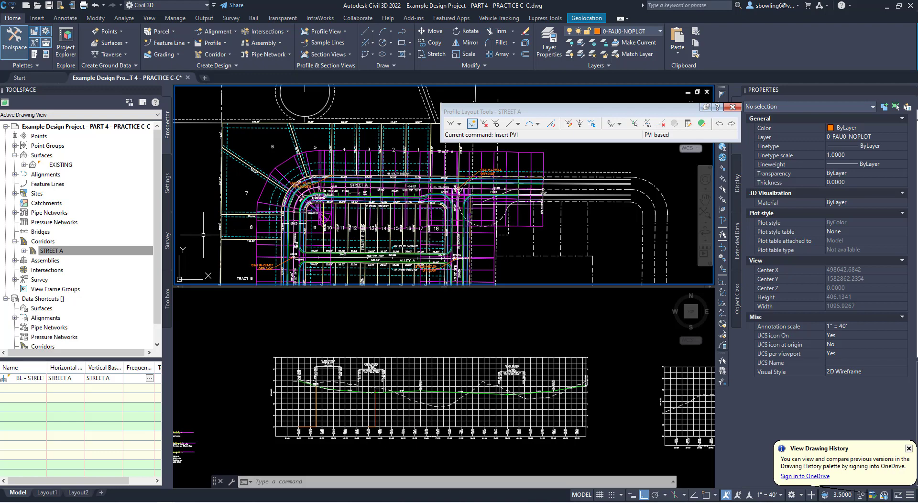
scroll(394, 190, up, 2)
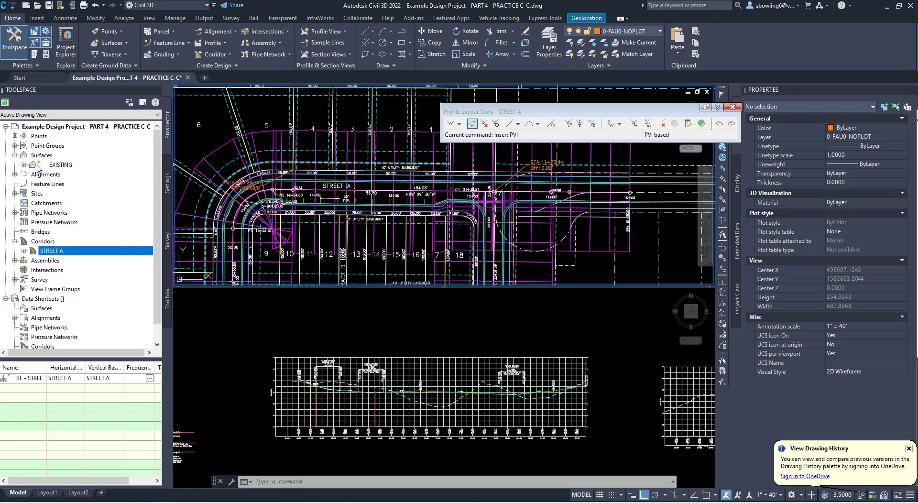
click(24, 251)
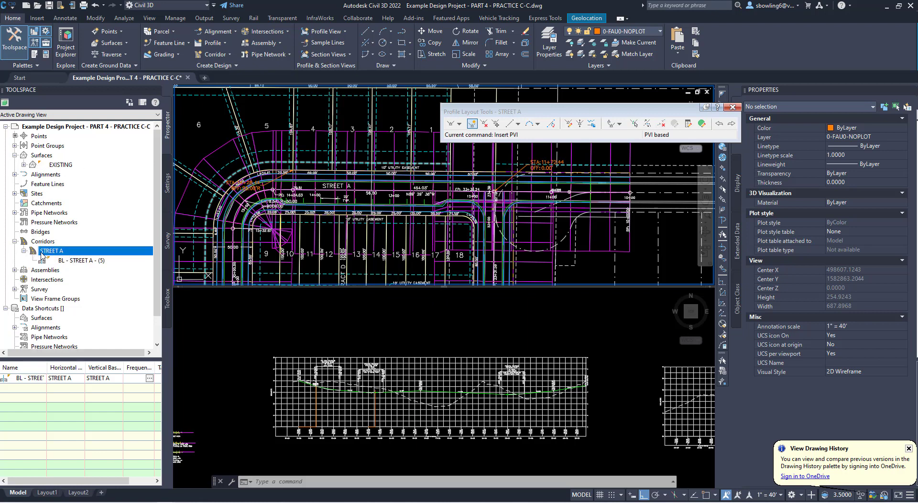
click(23, 251)
Create a corridor surface in the STREET A corridor properties and add the Top link code to it.
right_click(52, 252)
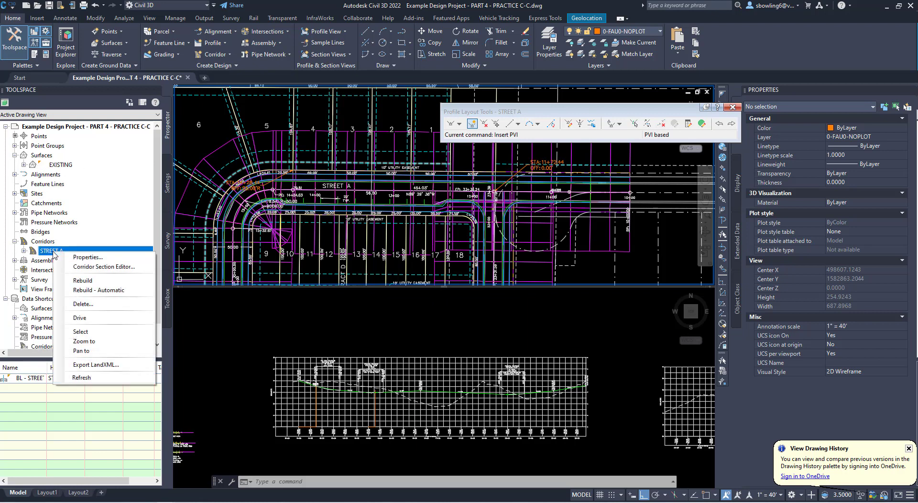
click(395, 213)
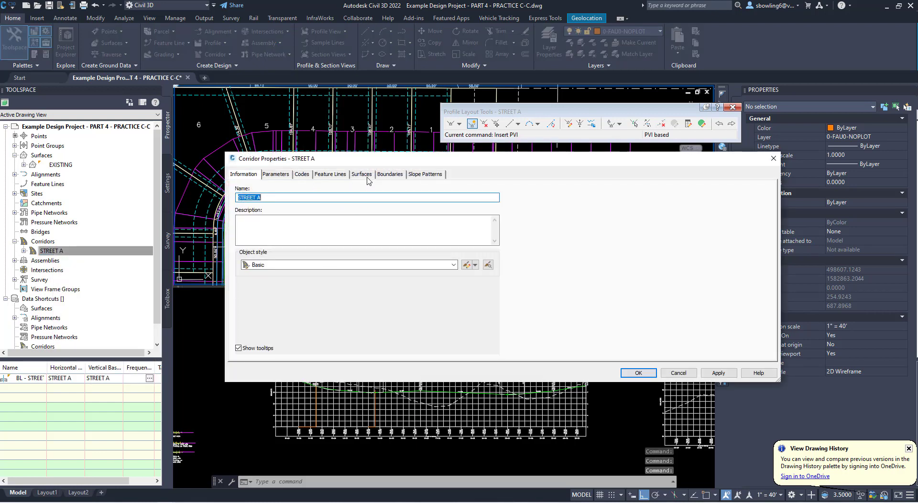
click(364, 175)
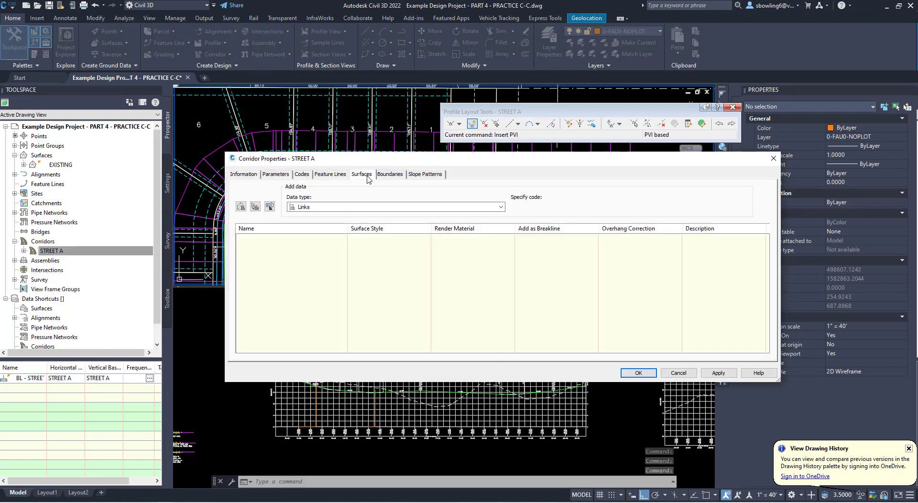
click(241, 209)
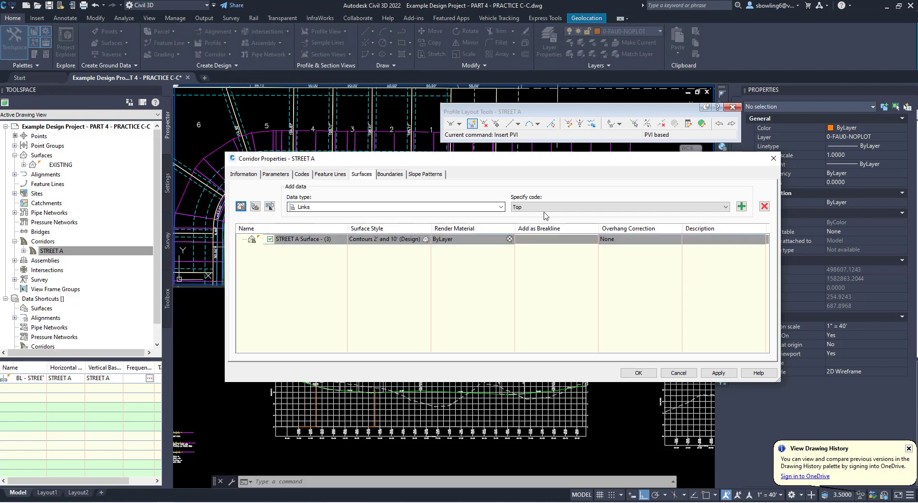
click(741, 208)
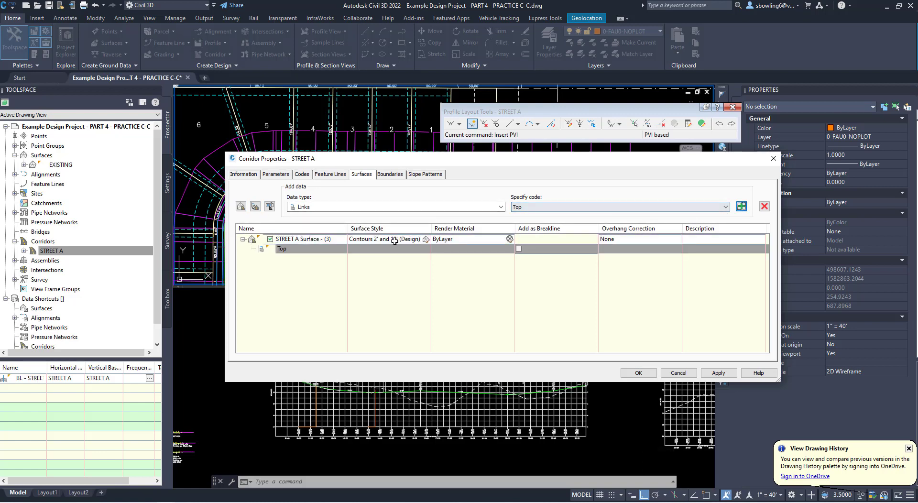
Change the STREET A corridor surface's style to Contours 1' and 5' (Design).
click(425, 239)
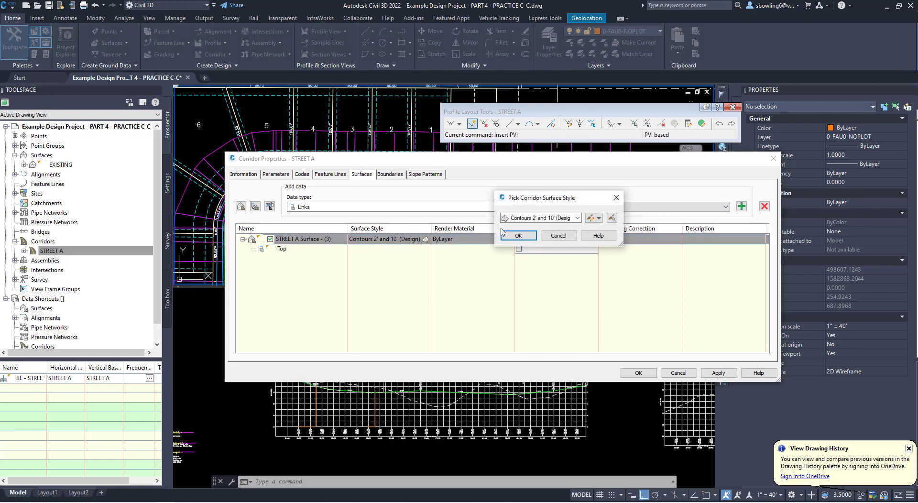
click(523, 218)
click(550, 252)
click(517, 236)
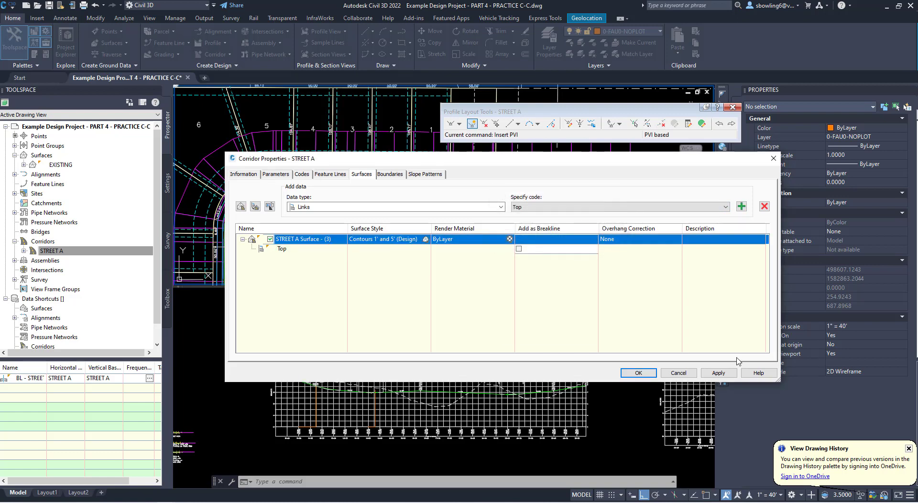
Apply the STREET A corridor surface settings and rebuild the corridor.
click(717, 373)
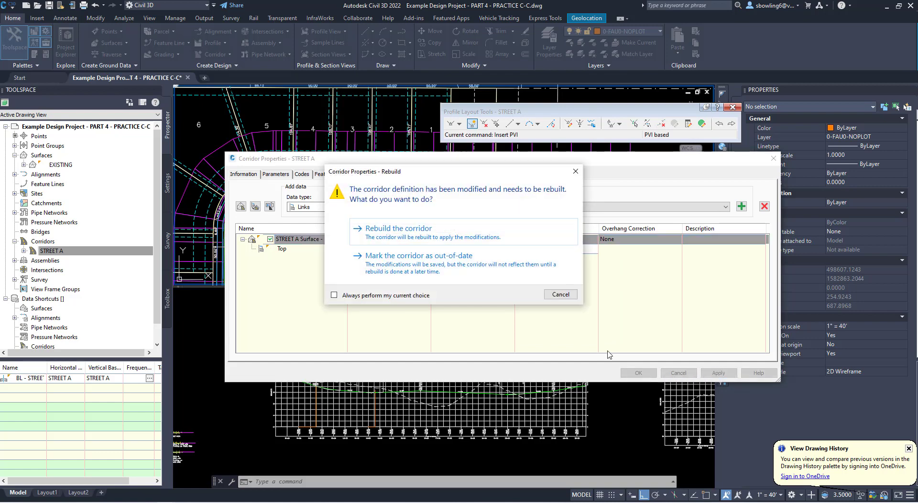
click(423, 238)
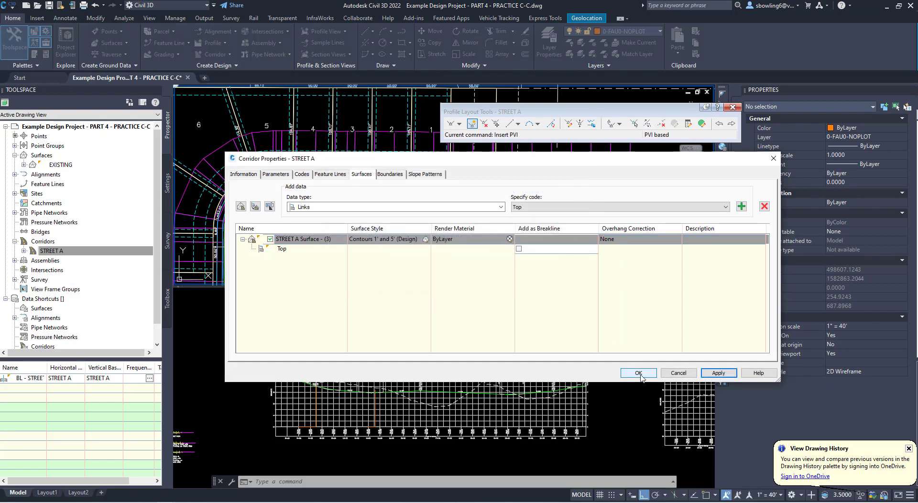
click(639, 372)
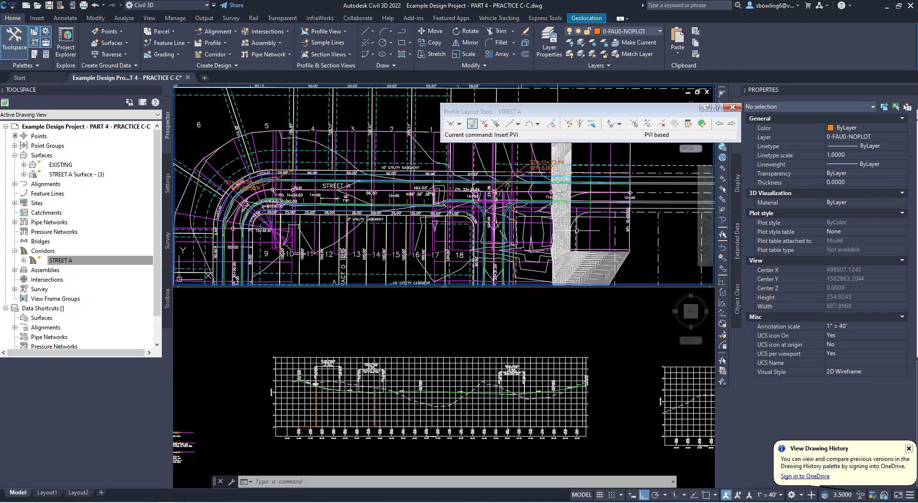
Examine the corridor surface contours along STREET A around the intersection near Tract A, and check the road assemblies.
scroll(428, 190, up, 2)
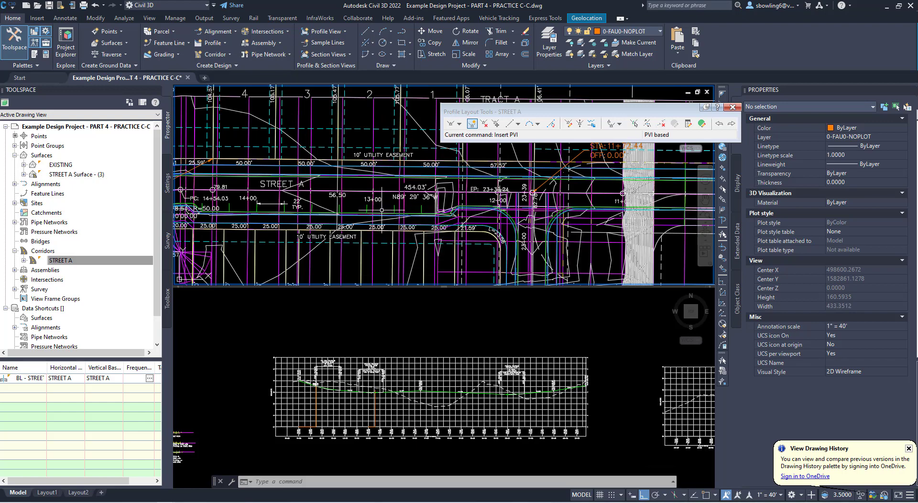
scroll(323, 216, down, 4)
scroll(329, 206, down, 2)
scroll(350, 232, up, 5)
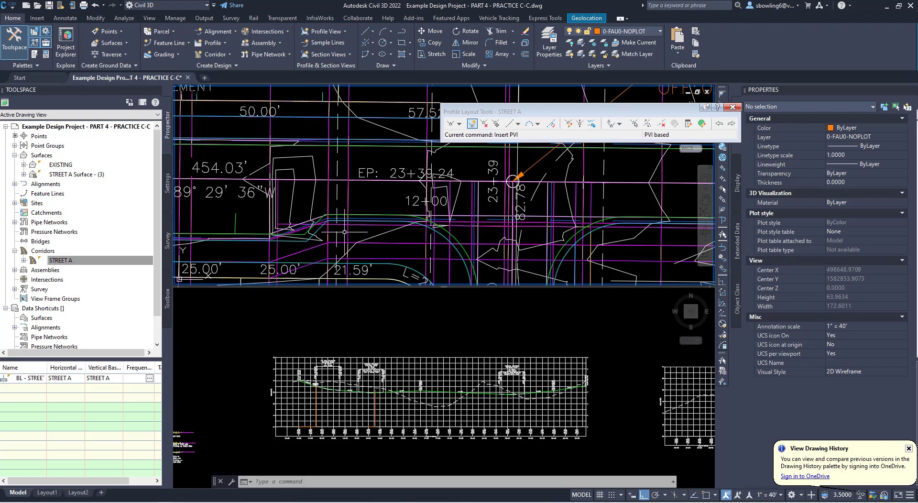
scroll(344, 232, down, 10)
scroll(345, 232, down, 4)
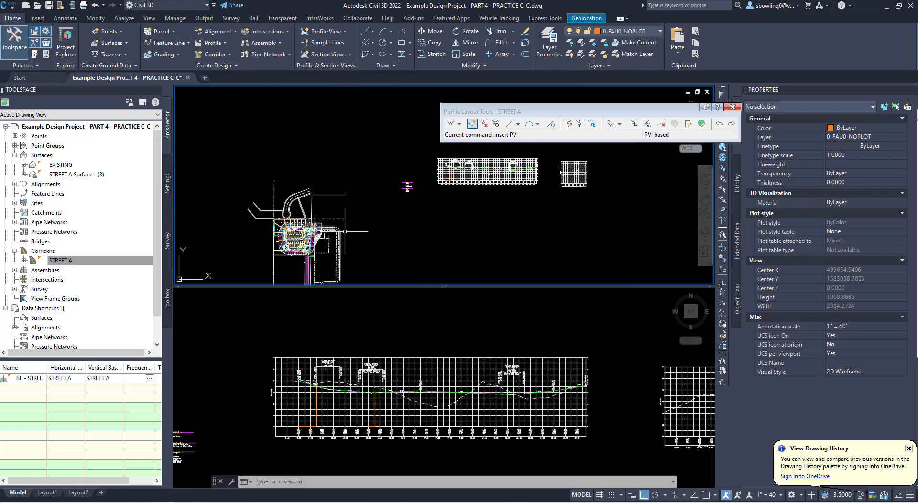
scroll(415, 189, up, 9)
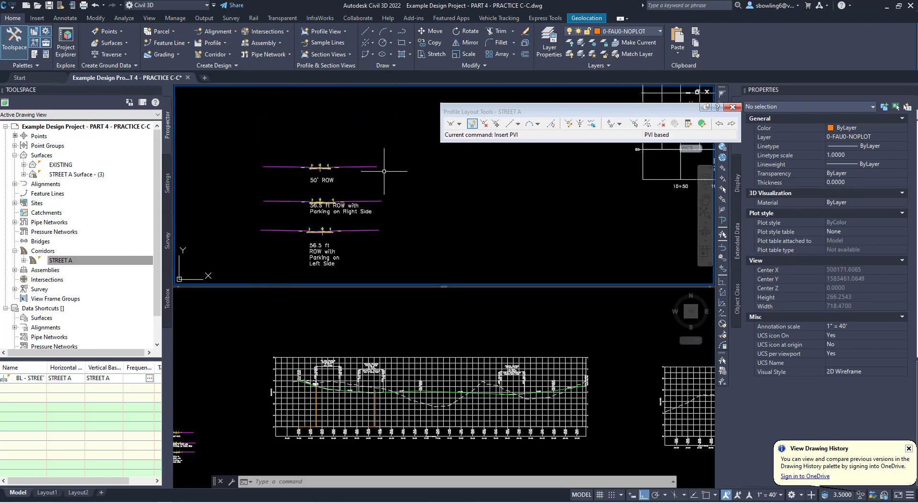
click(384, 170)
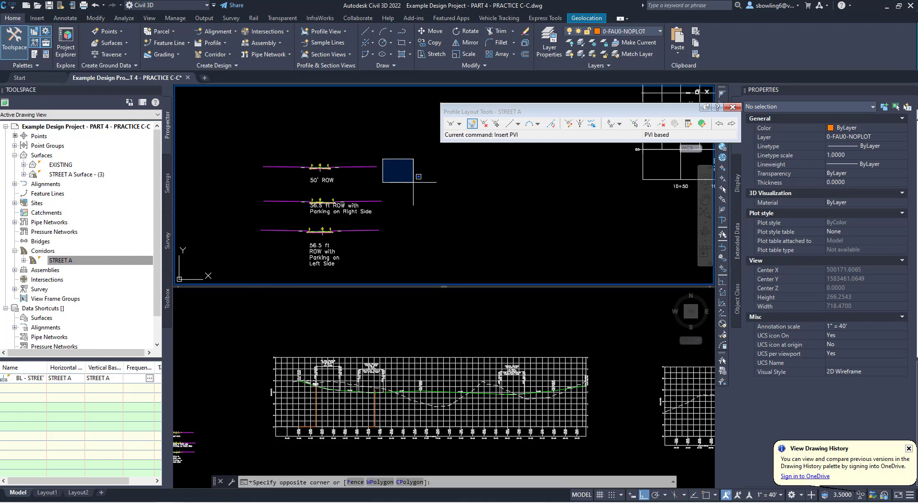
key(Escape)
scroll(430, 191, down, 6)
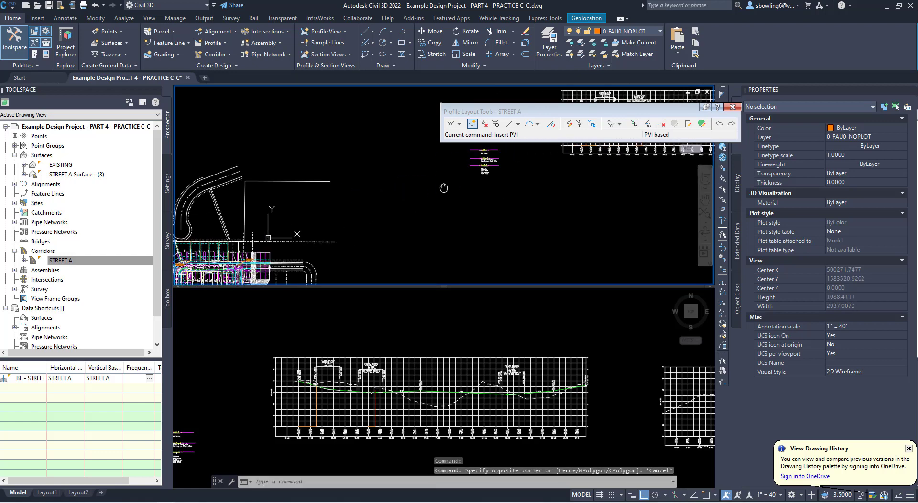
scroll(296, 258, up, 8)
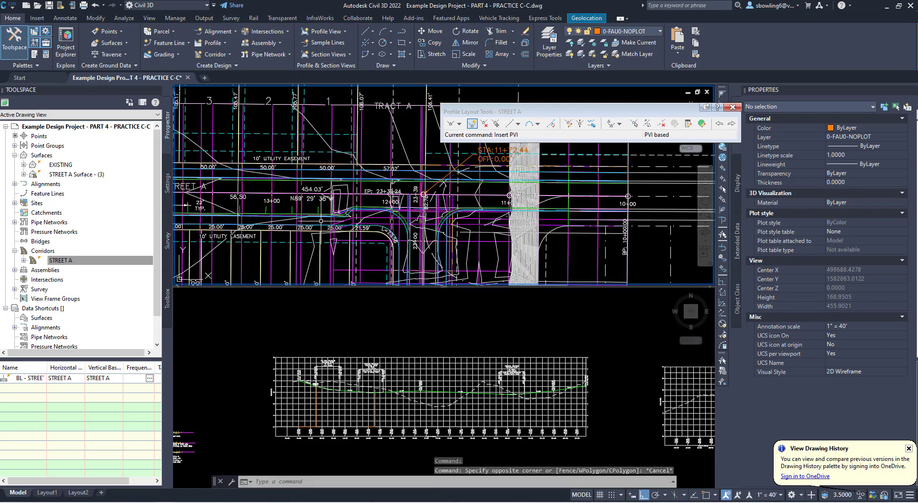
scroll(339, 211, up, 4)
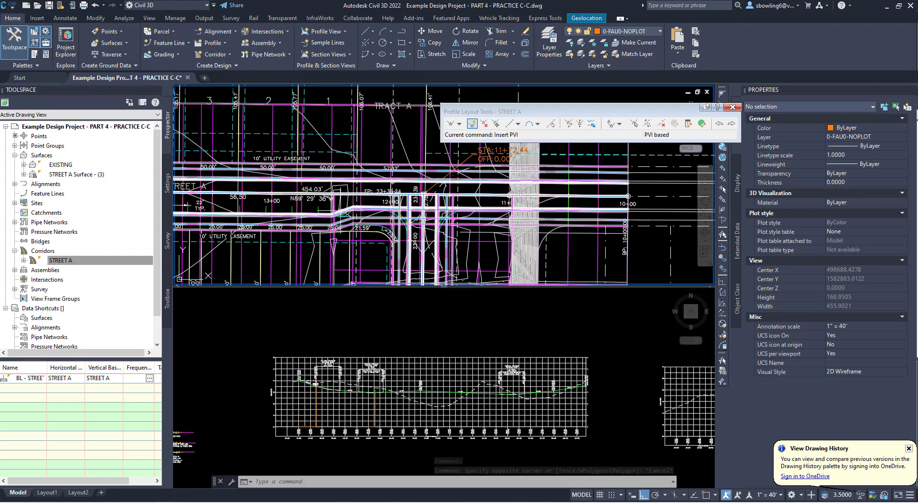
scroll(444, 208, down, 2)
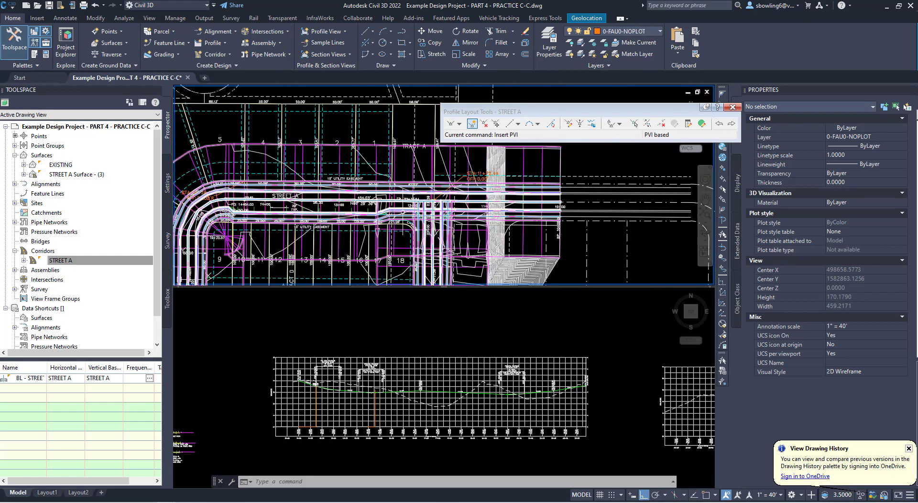
scroll(432, 201, down, 6)
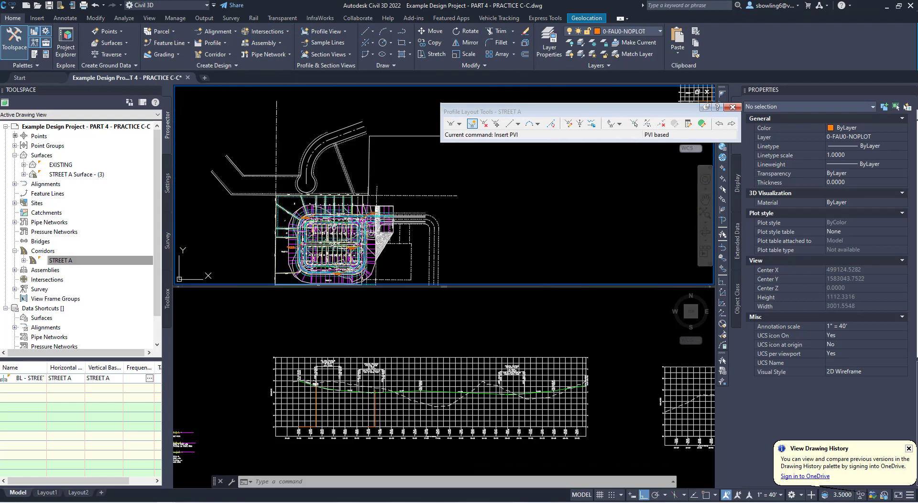
scroll(445, 211, up, 2)
scroll(453, 218, down, 2)
Set the width of the 50' ROW assembly's left outer link to 10 feet.
middle_drag(453, 218, 398, 222)
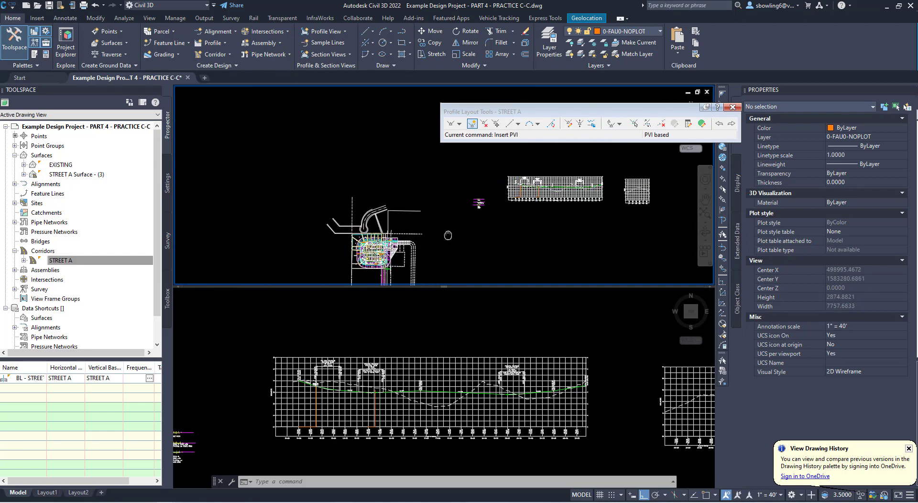
scroll(464, 172, up, 4)
scroll(416, 225, up, 3)
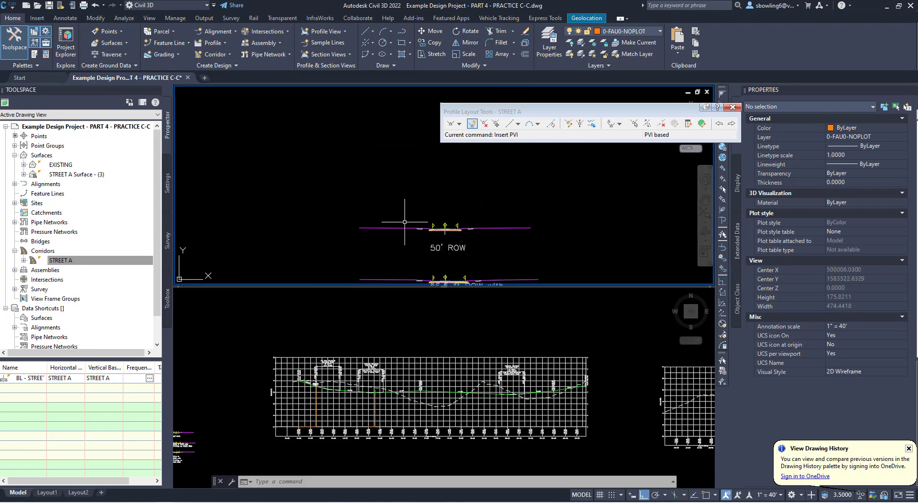
click(401, 227)
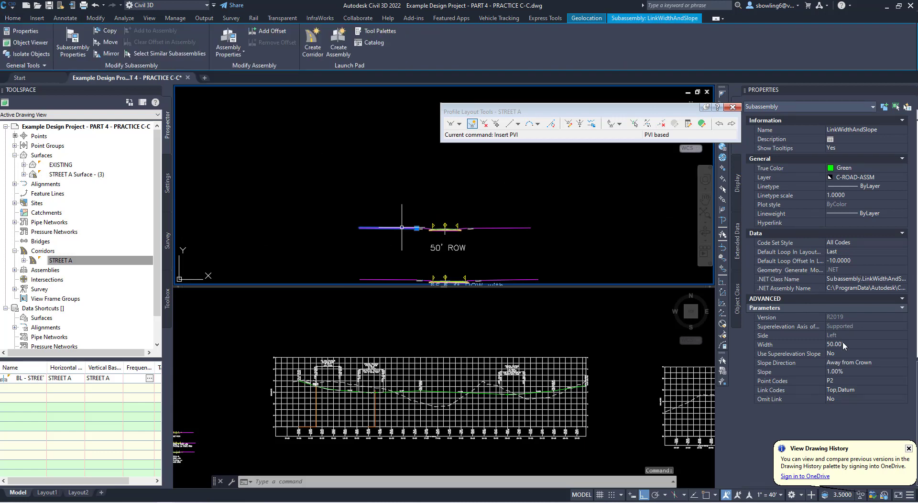
click(845, 346)
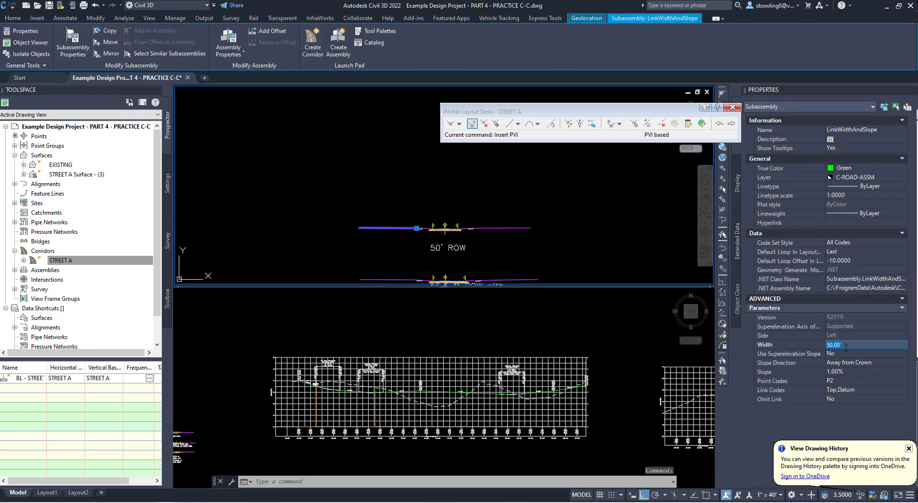
text(10)
key(Tab)
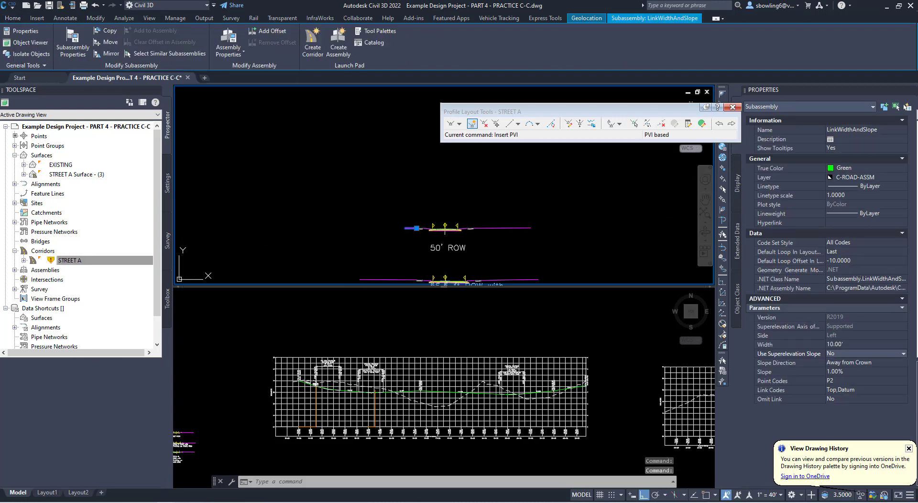
Rebuild the STREET A corridor with the narrowed left link of the 50' ROW assembly.
scroll(452, 201, down, 10)
scroll(416, 241, up, 10)
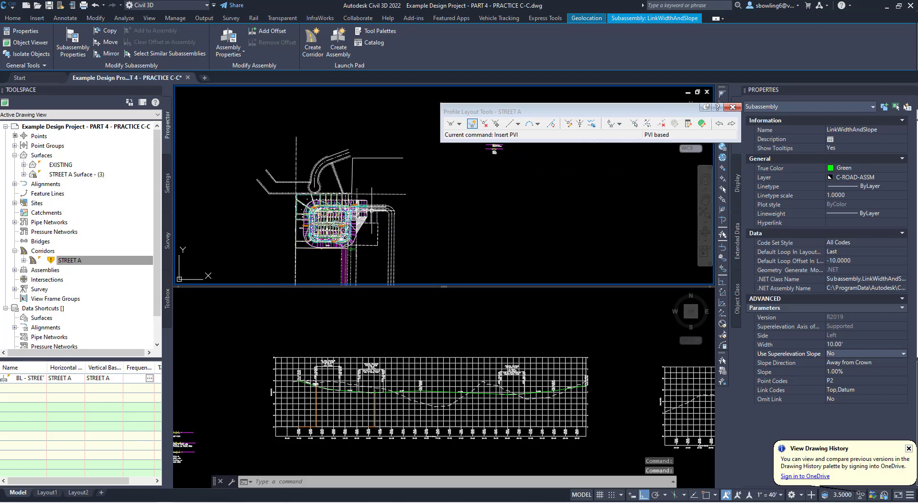
scroll(391, 201, up, 4)
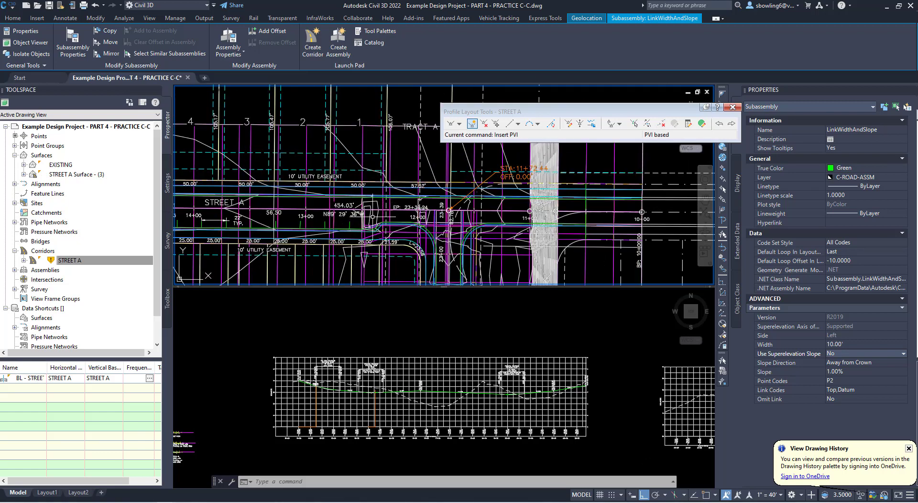
click(83, 251)
right_click(74, 263)
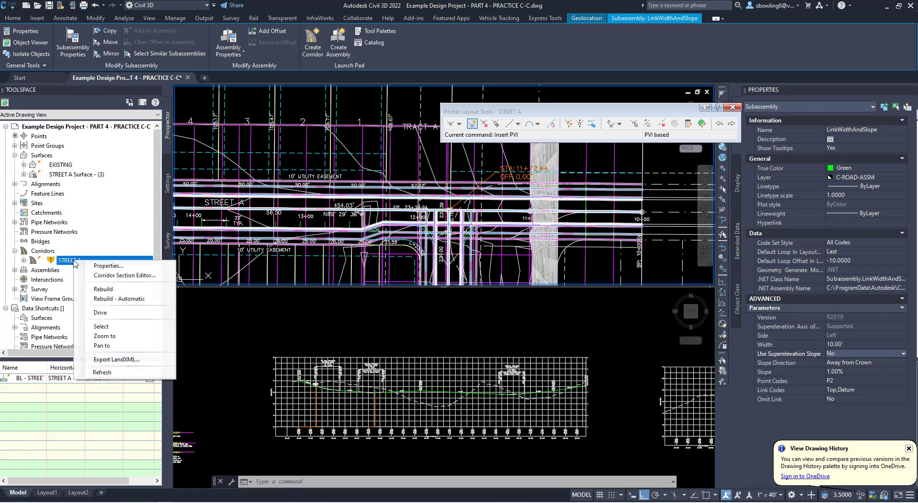
click(95, 288)
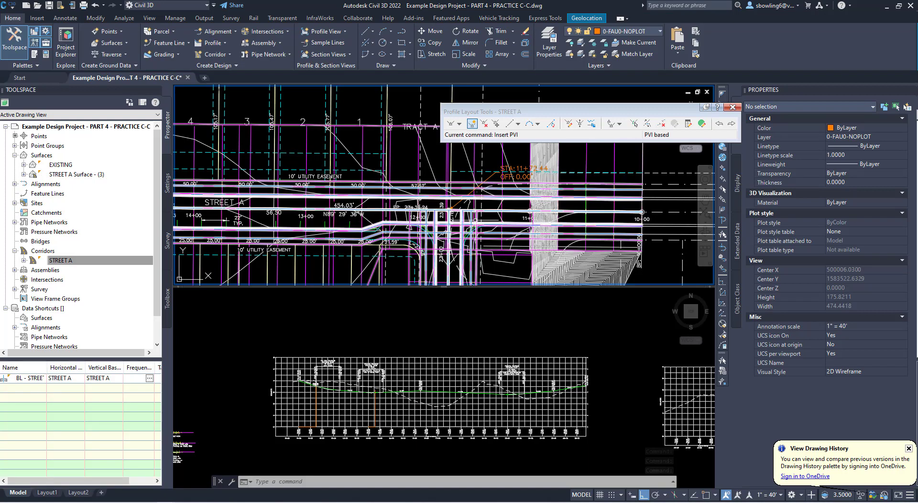
Open the baseline and region parameters of the STREET A corridor's baseline.
scroll(366, 193, down, 2)
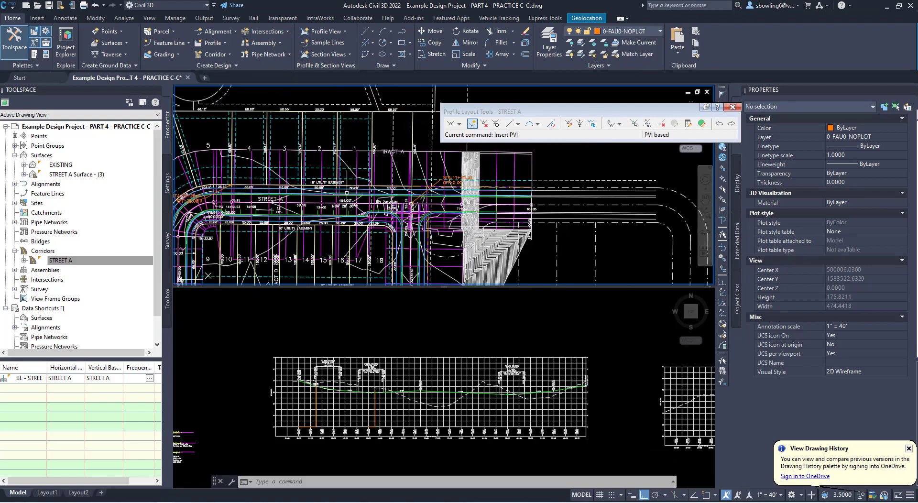
scroll(402, 236, up, 2)
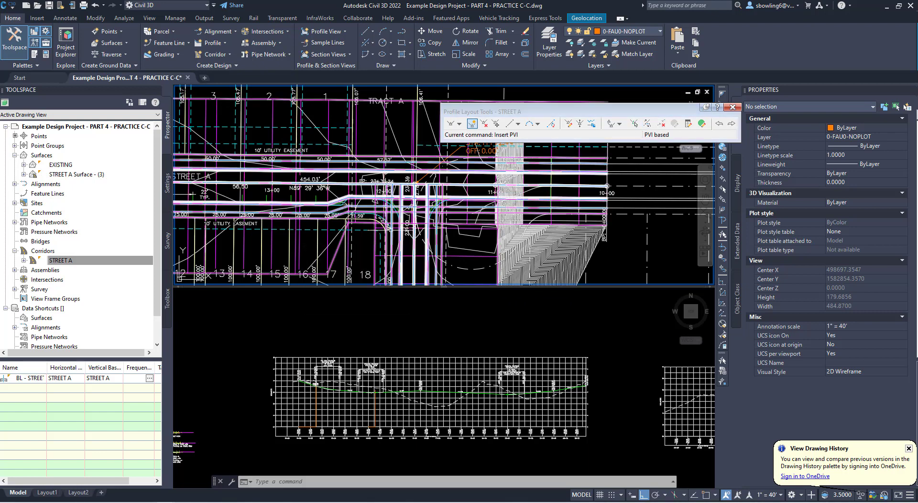
click(24, 260)
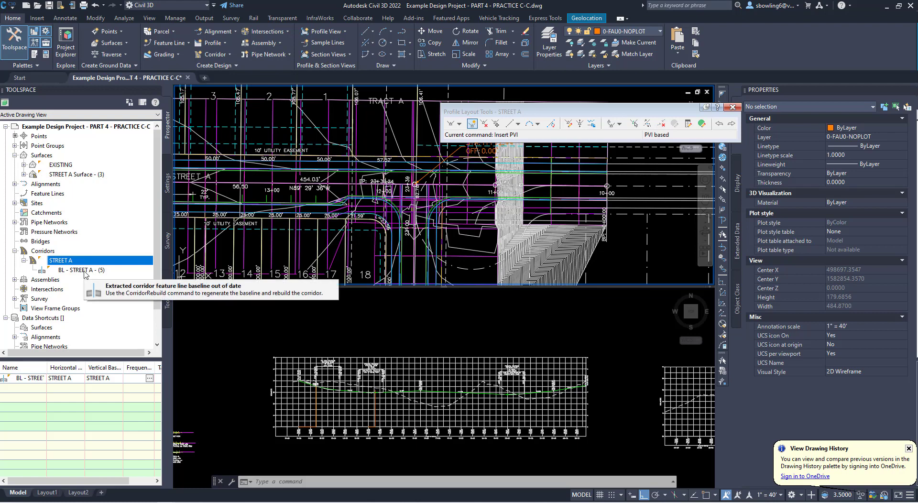
scroll(359, 183, down, 6)
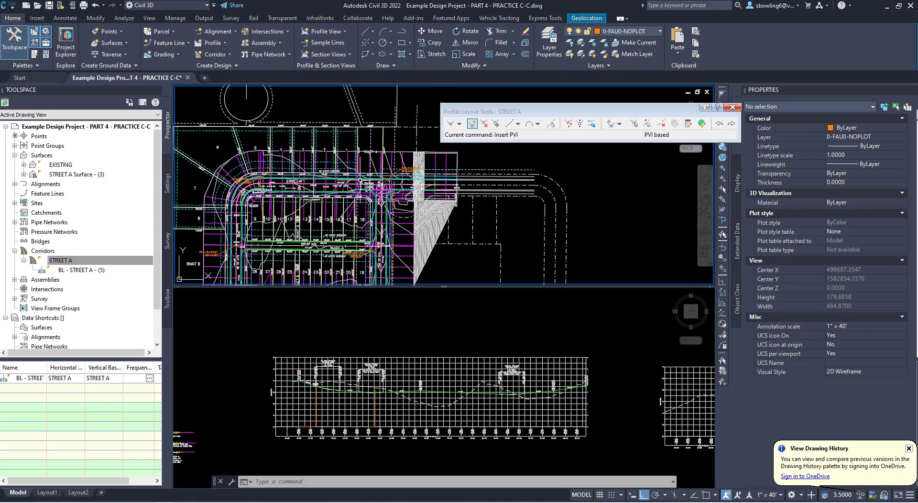
scroll(380, 258, up, 4)
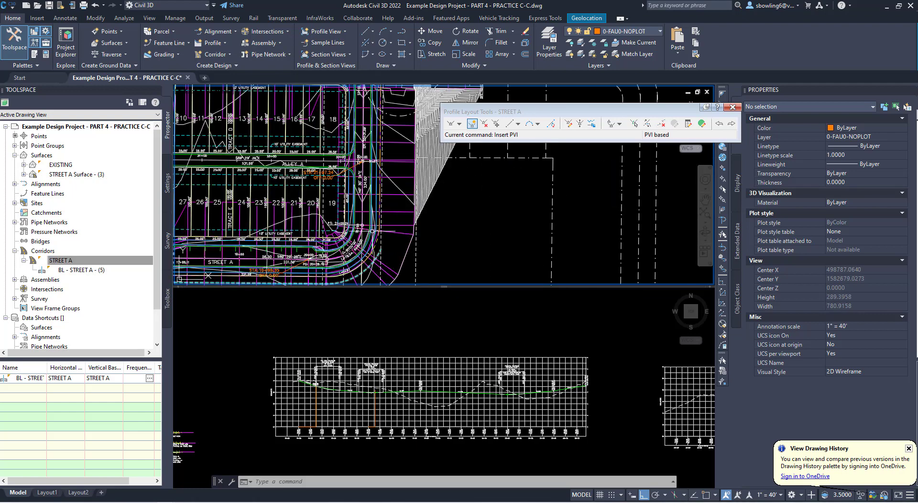
click(62, 261)
right_click(88, 271)
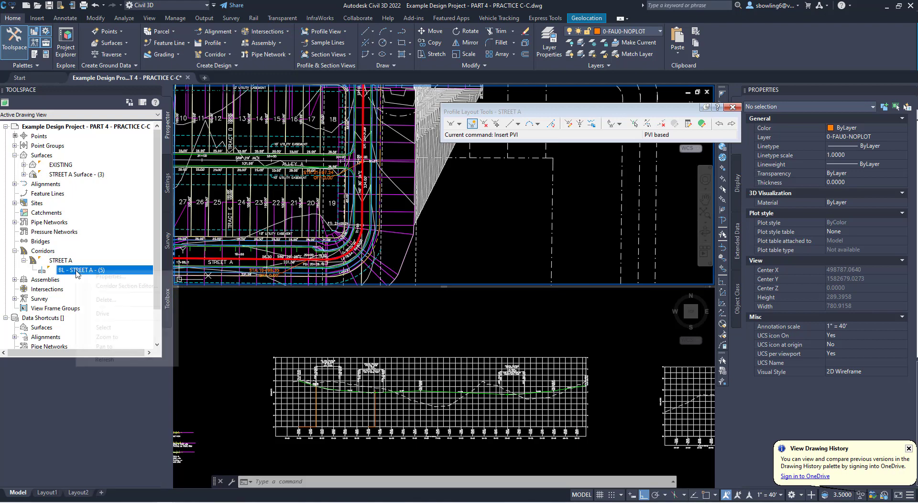
click(109, 276)
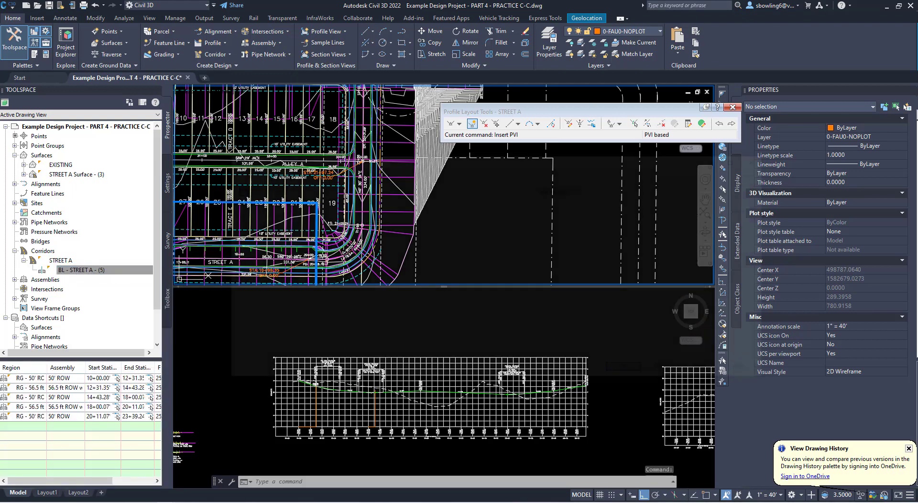
Try to set the last 50' ROW region's end station to 23.
click(564, 252)
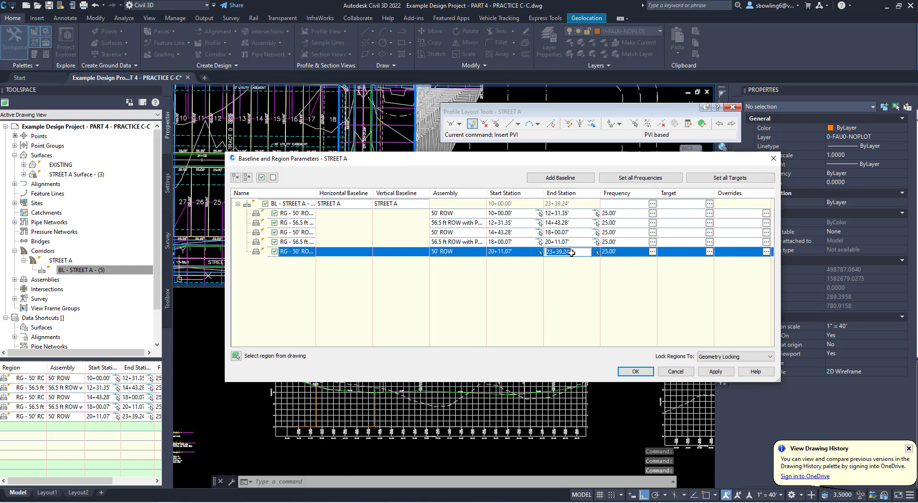
text(23)
key(Return)
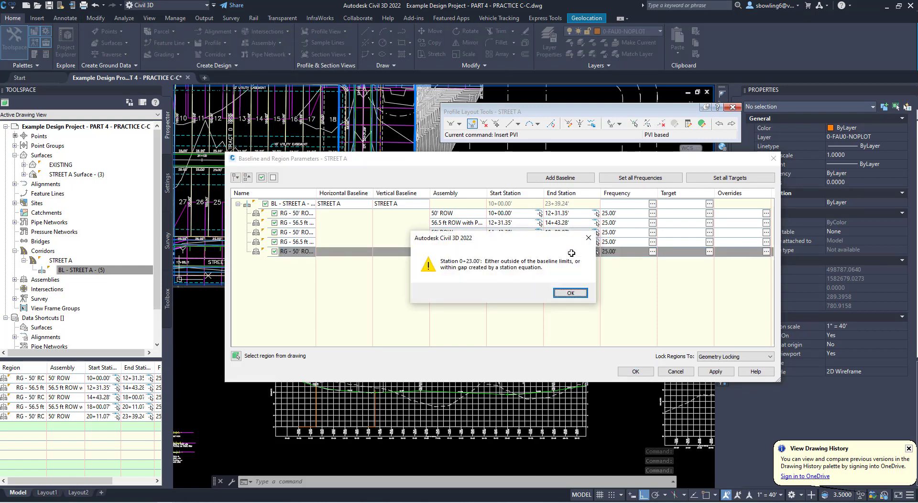
click(568, 292)
Set the last 50' ROW region's end station to 23+00.00 and rebuild the corridor.
click(570, 251)
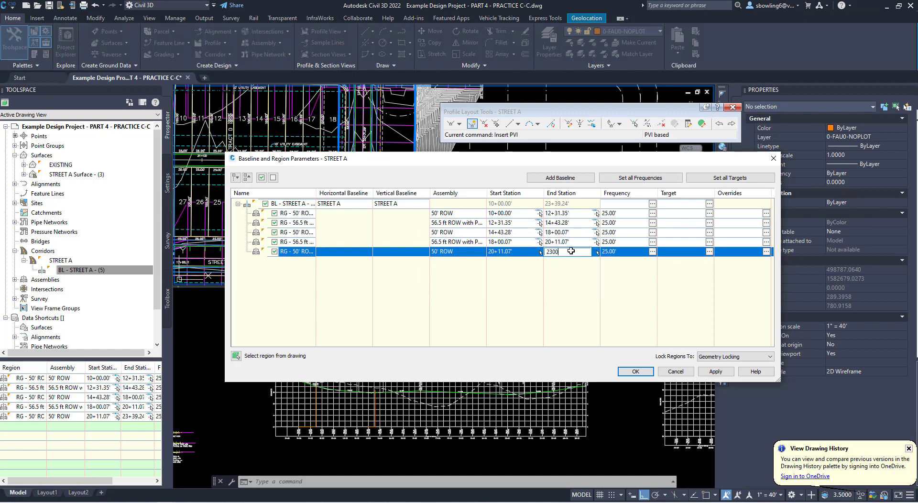
key(Return)
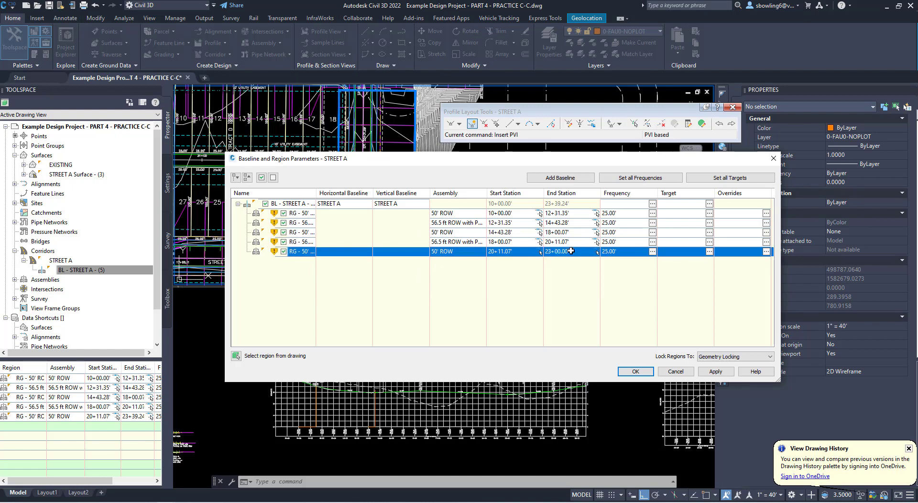
click(714, 375)
click(401, 241)
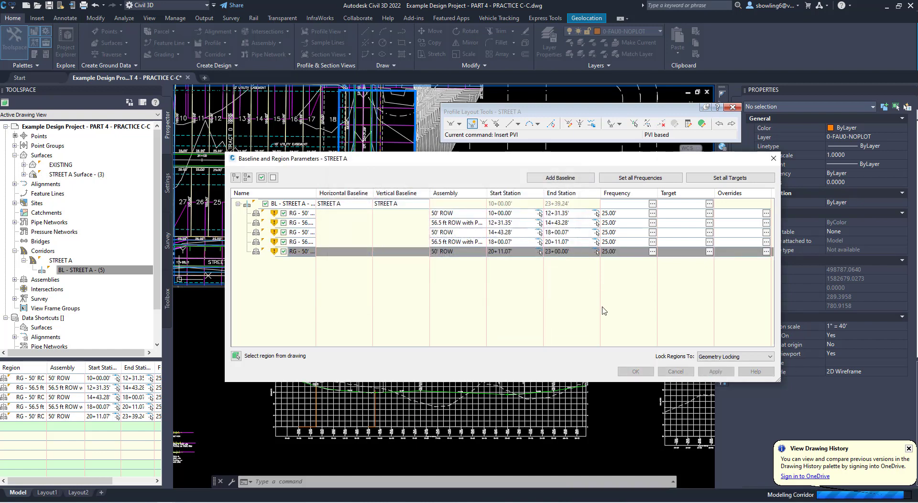
click(636, 371)
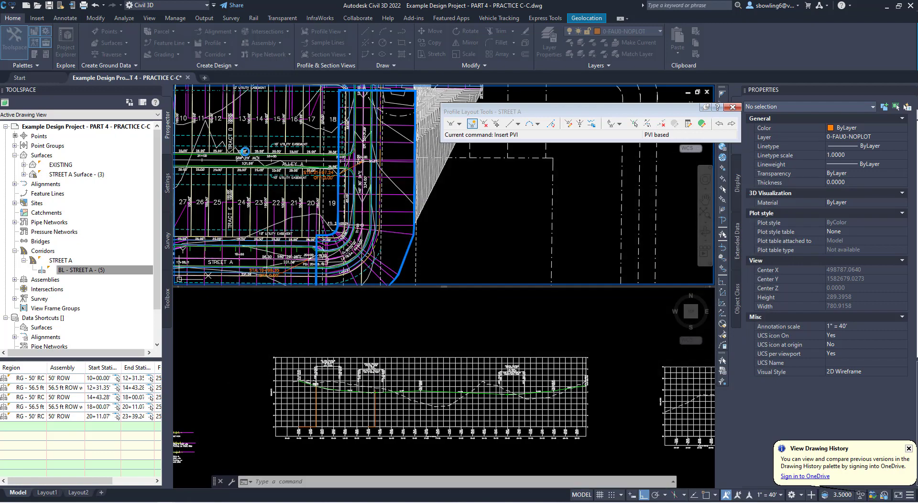
Examine the rebuilt STREET A corridor where its last region ends near the intersection, and the adjacent ALLEY A area.
scroll(371, 138, up, 3)
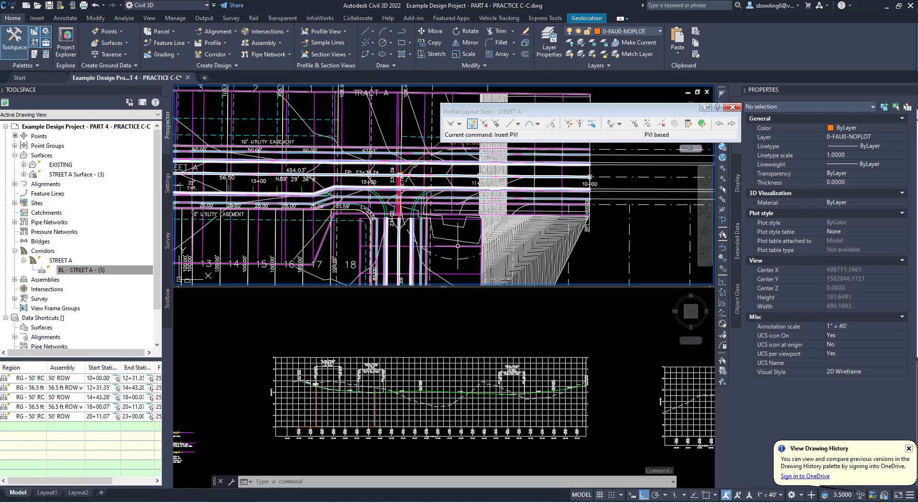
click(476, 233)
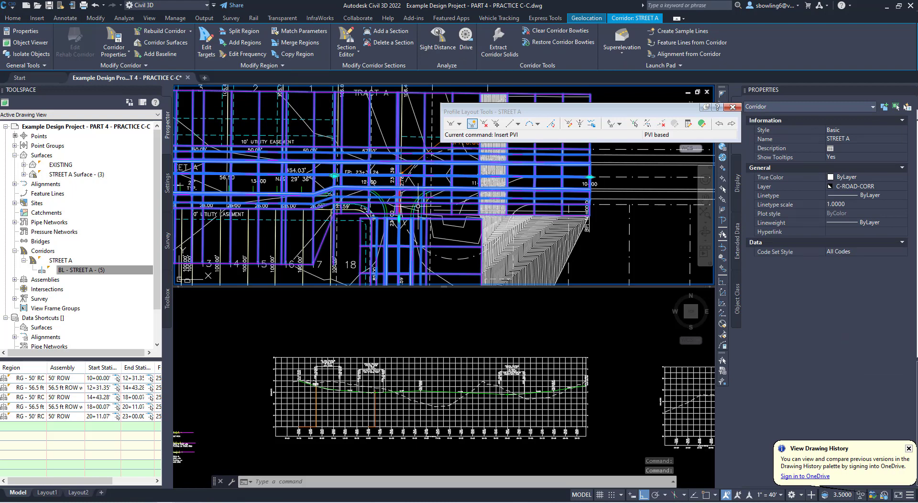
middle_drag(346, 210, 492, 227)
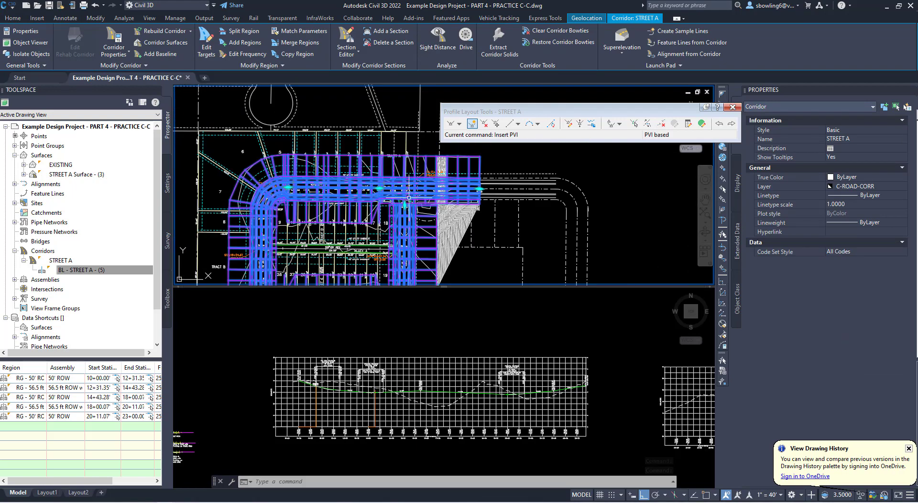
scroll(314, 200, down, 2)
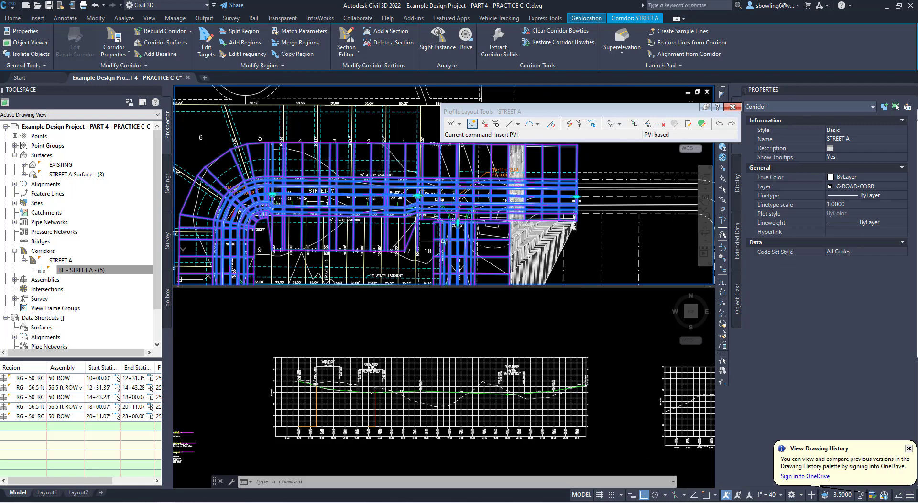
scroll(437, 226, up, 4)
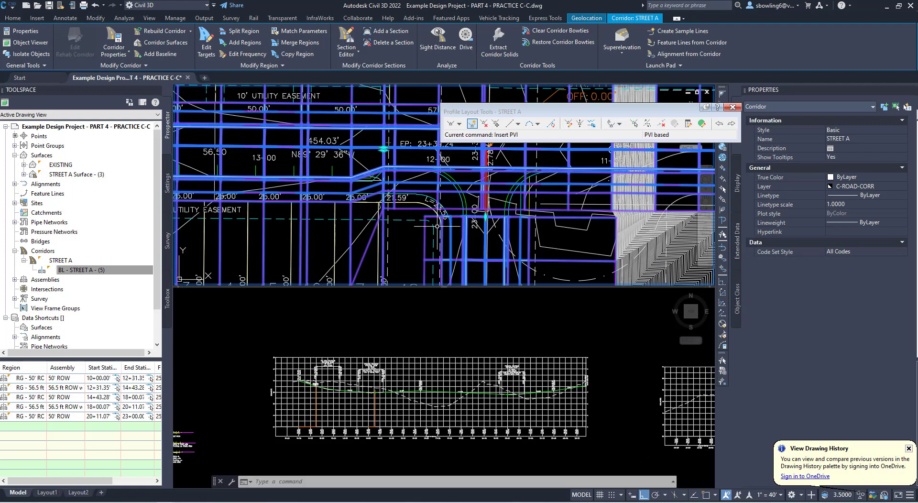
scroll(437, 225, down, 6)
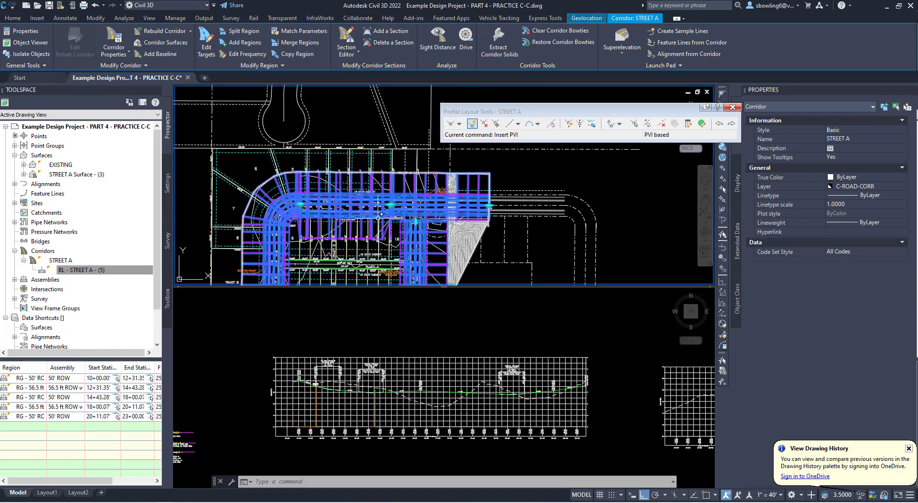
scroll(423, 218, down, 3)
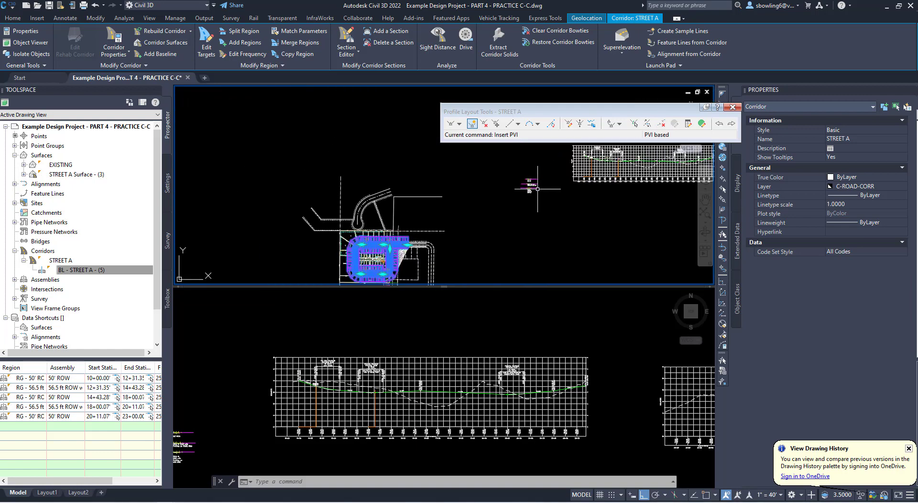
scroll(538, 189, up, 3)
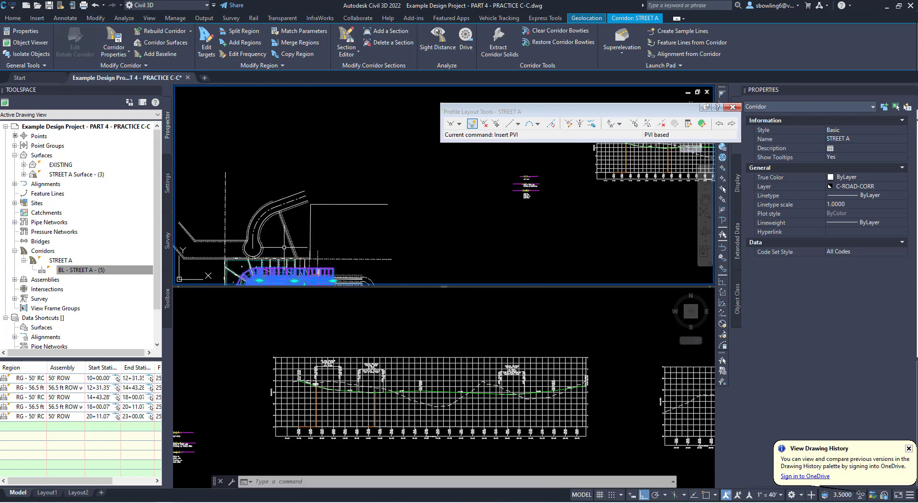
scroll(284, 247, up, 5)
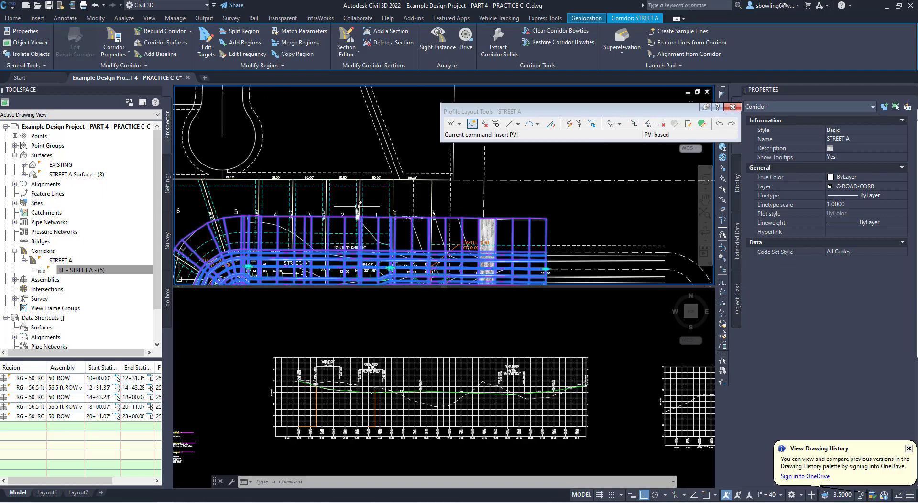
scroll(357, 205, down, 4)
scroll(354, 215, up, 3)
key(Escape)
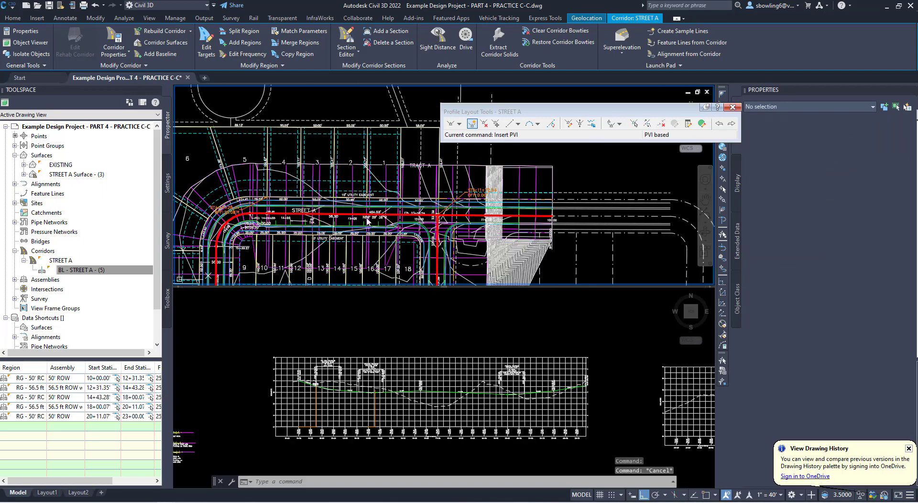
scroll(354, 198, down, 2)
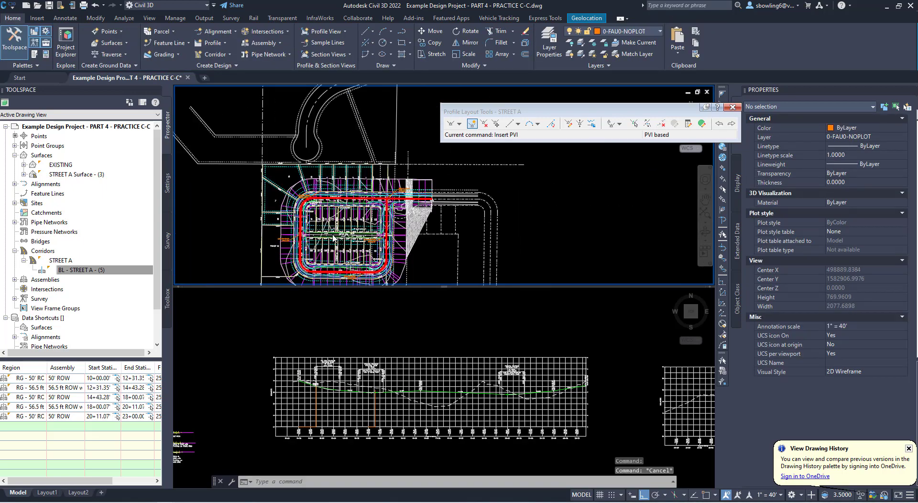
scroll(301, 243, up, 4)
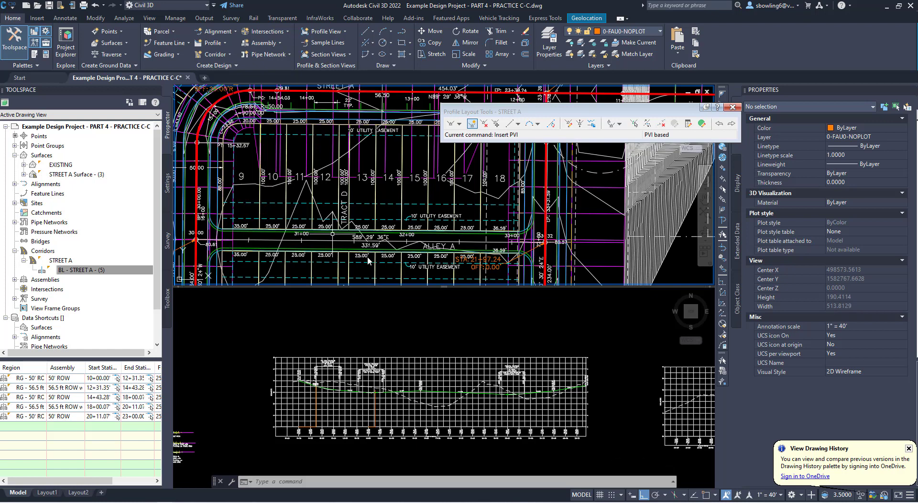
Create an assembly named ALLEY and place its baseline below the 56.5 ft ROW with Parking on Left Side assembly.
click(424, 328)
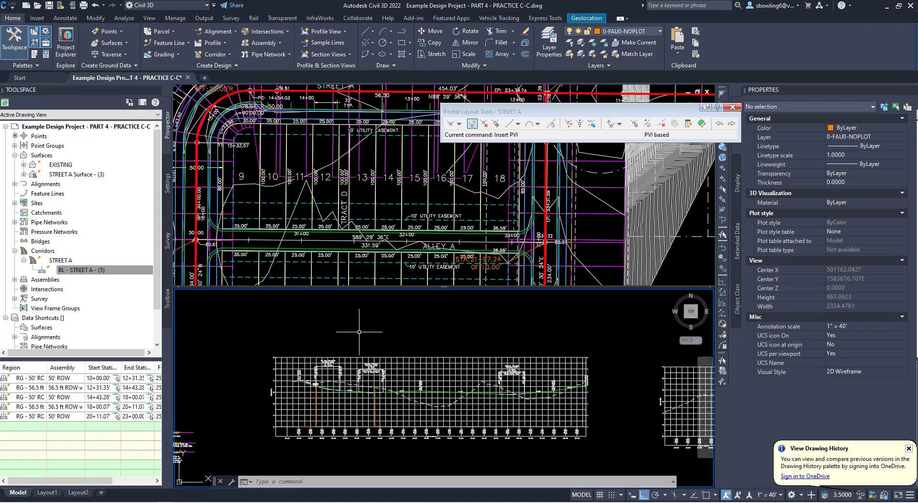
middle_drag(285, 373, 432, 346)
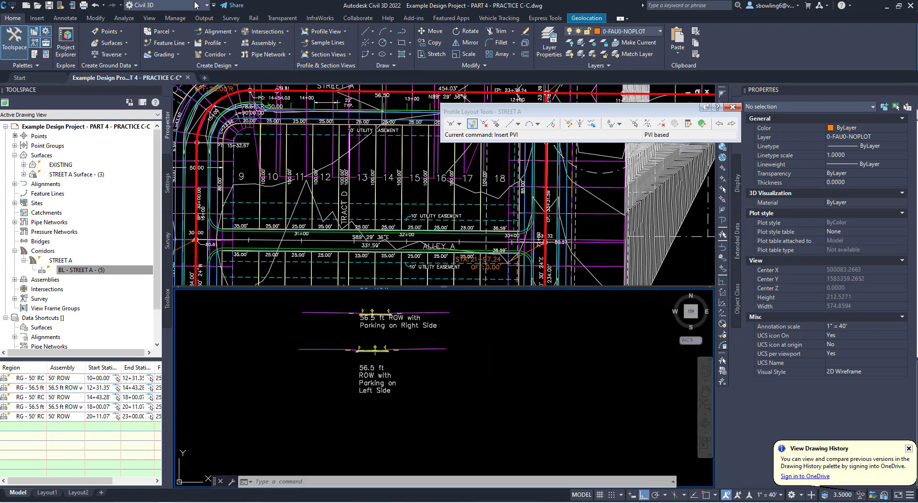
click(260, 43)
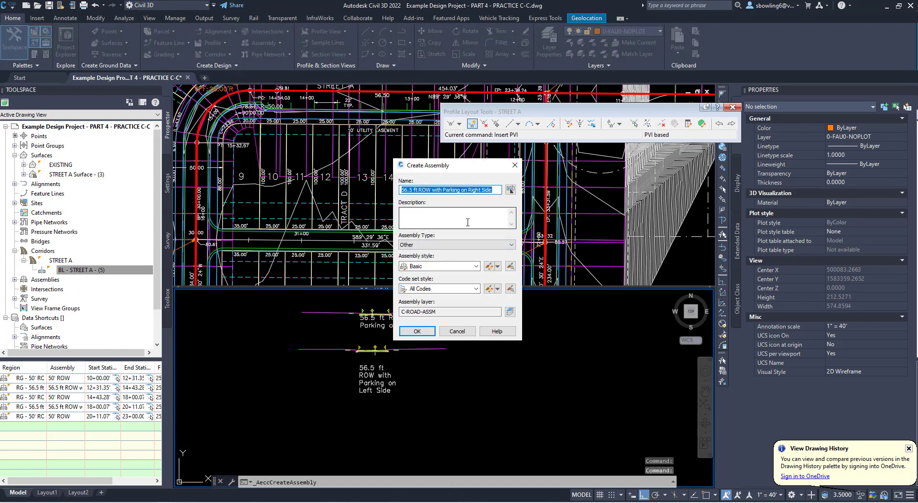
text(ALLEY)
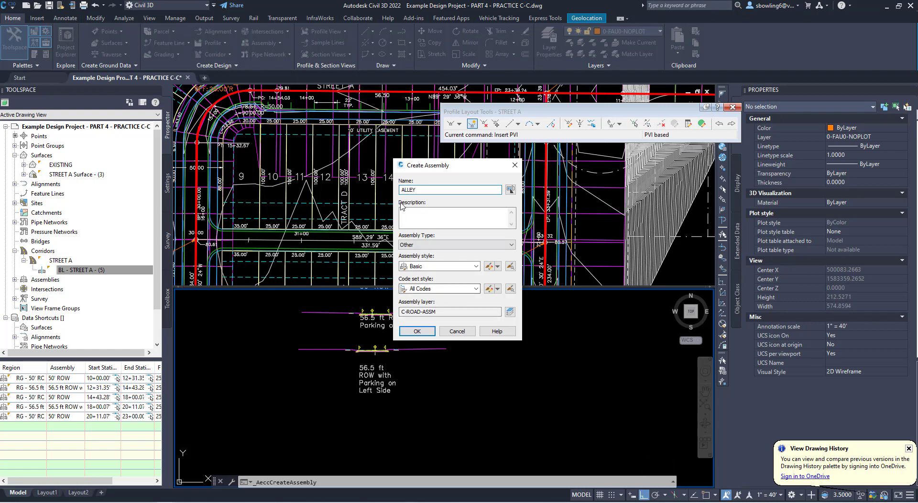
click(417, 331)
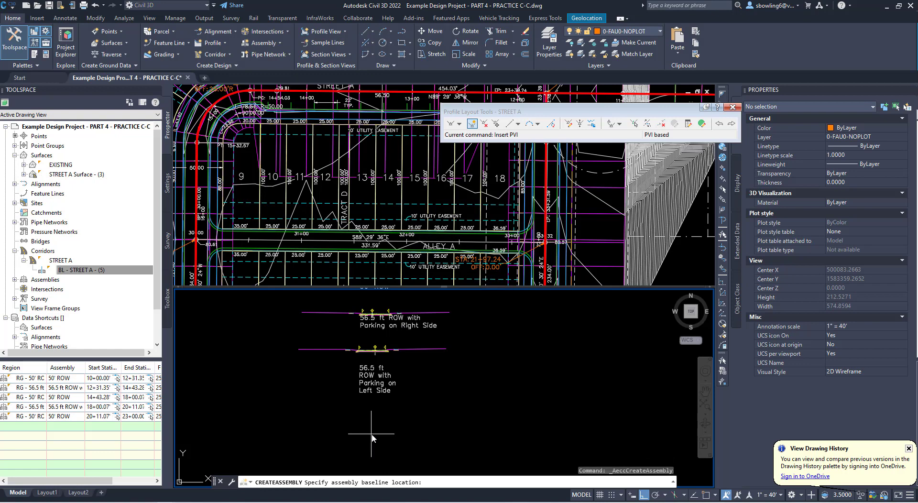
click(371, 434)
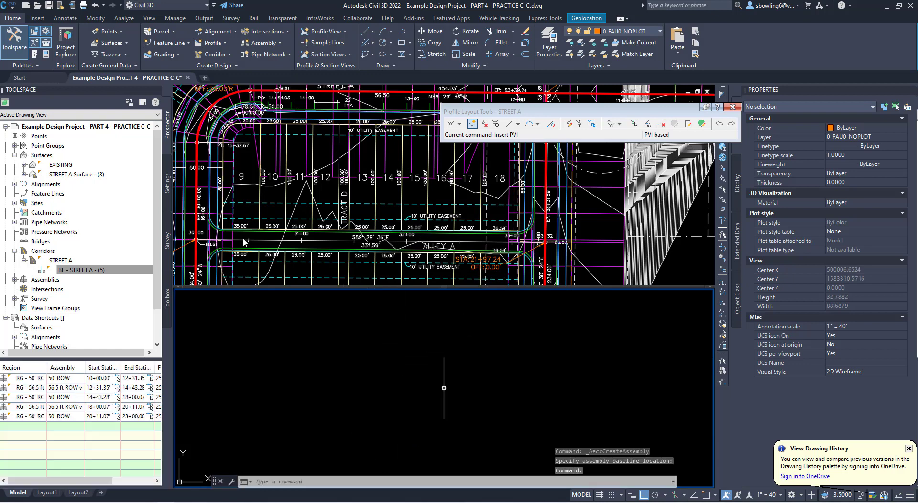
Close the STREET A profile layout tools and attach a LaneSuperelevationAOR subassembly to the right side of the ALLEY assembly baseline.
click(35, 57)
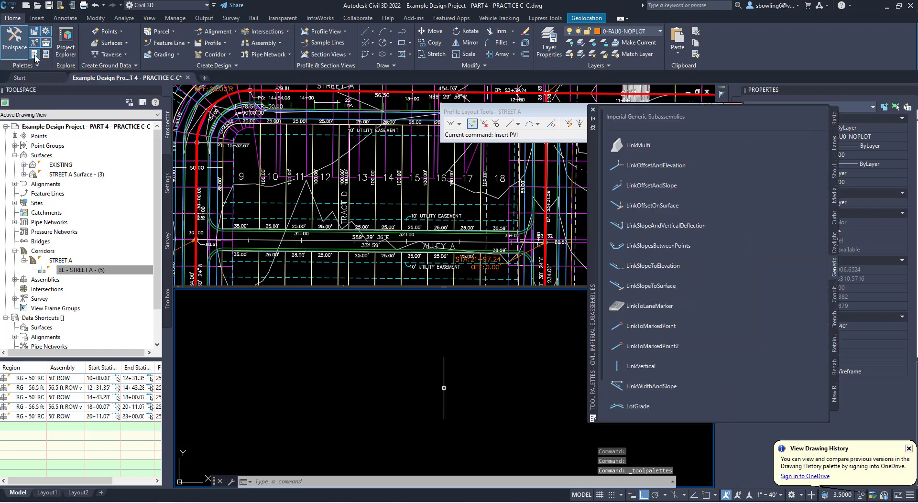
drag(581, 113, 621, 44)
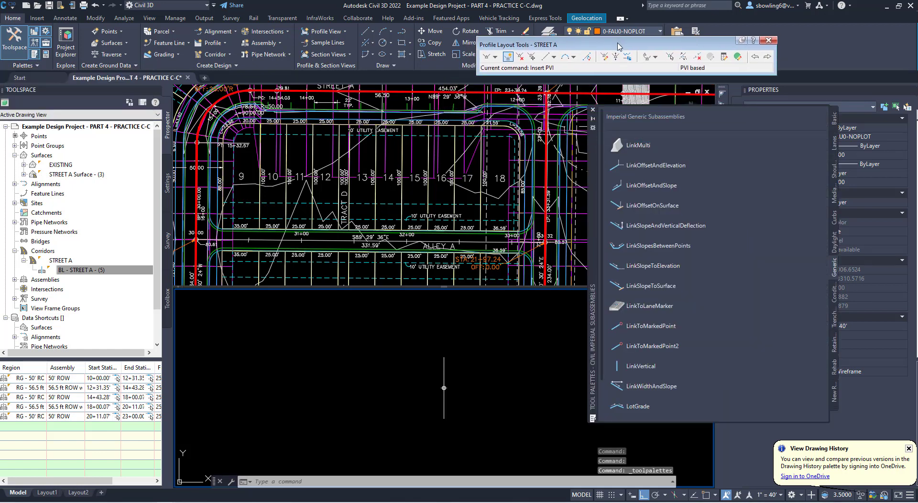
click(773, 39)
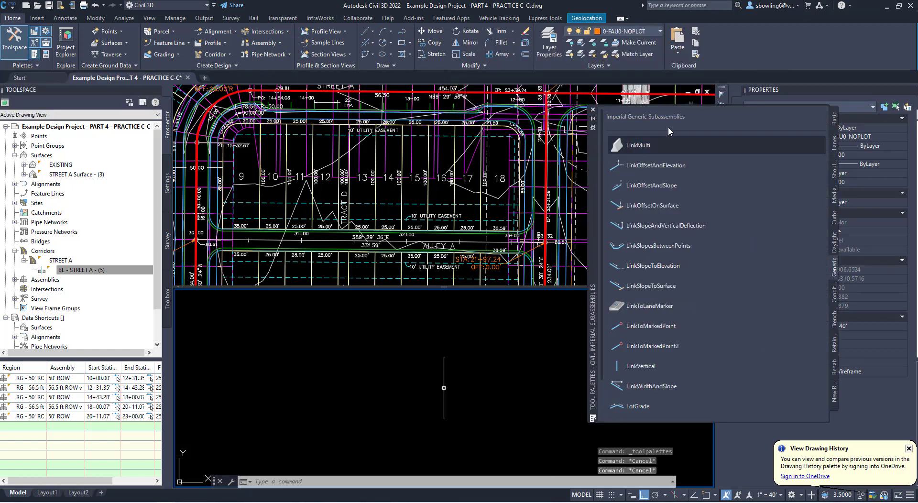
click(834, 141)
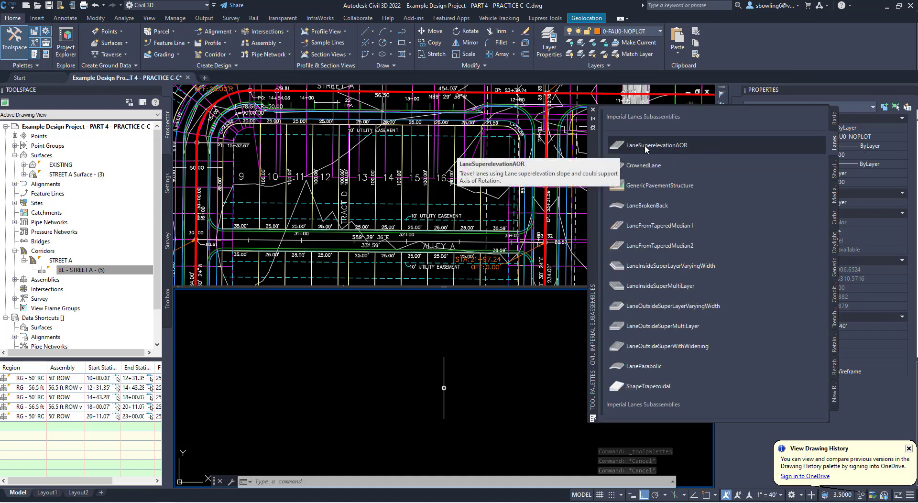
click(659, 225)
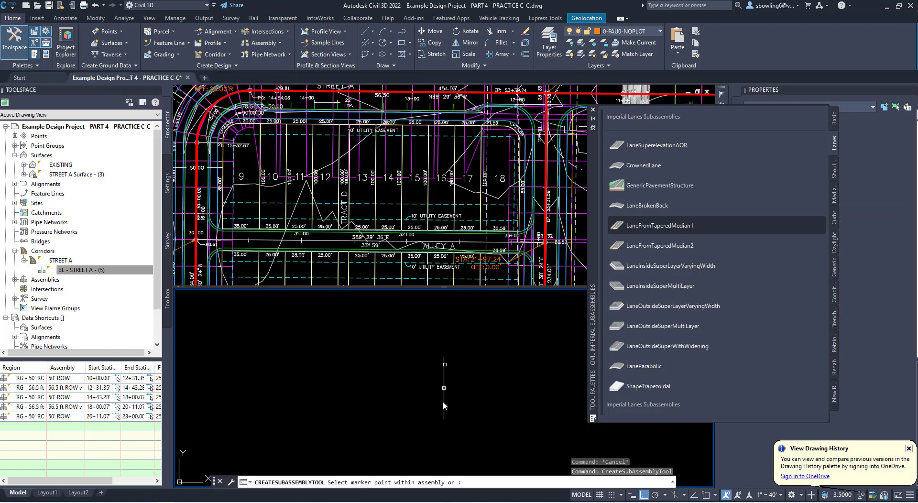
click(444, 388)
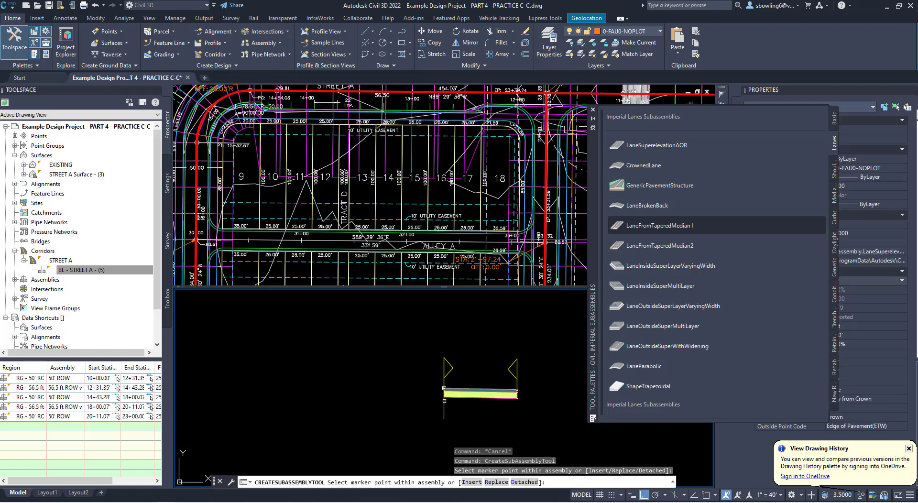
Attach a BasicLane subassembly to the outer top edge of the ALLEY assembly's superelevation lane.
click(834, 119)
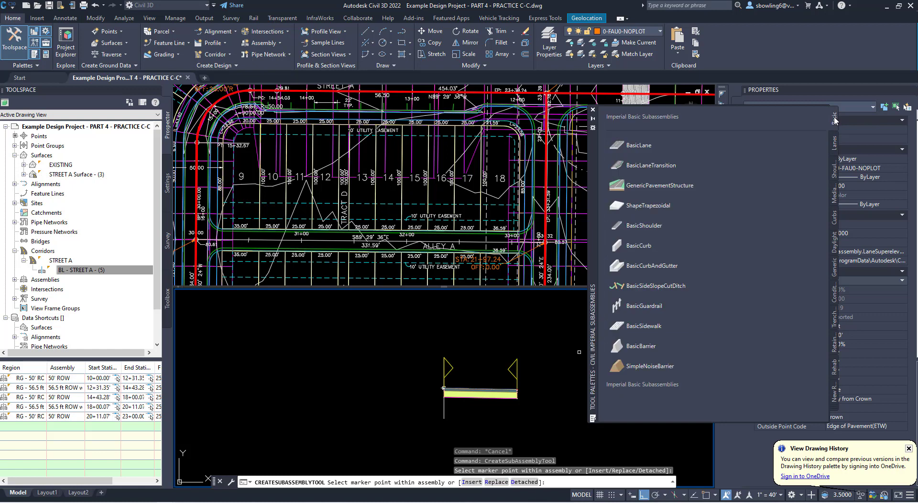
click(635, 144)
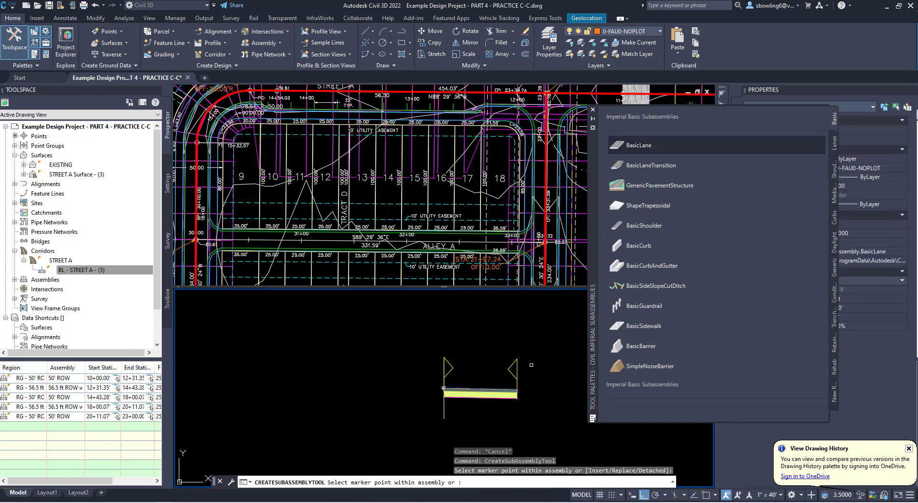
scroll(462, 354, up, 10)
scroll(462, 354, up, 2)
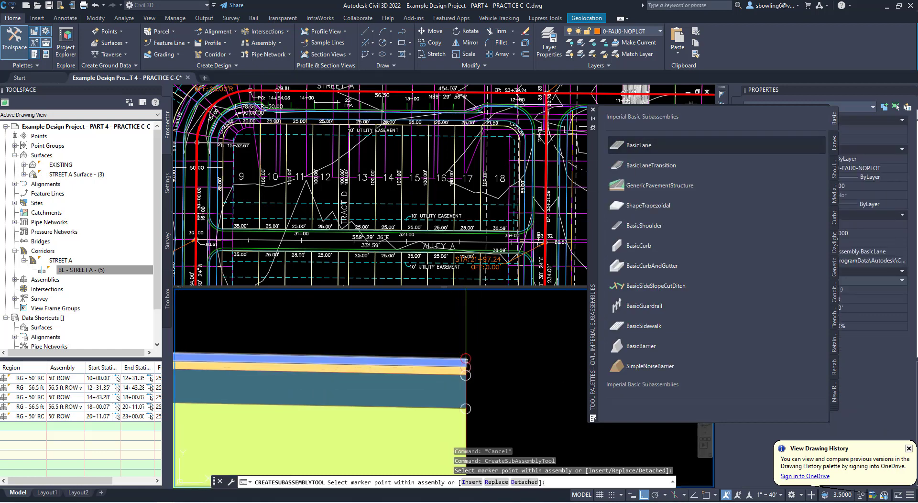
click(466, 357)
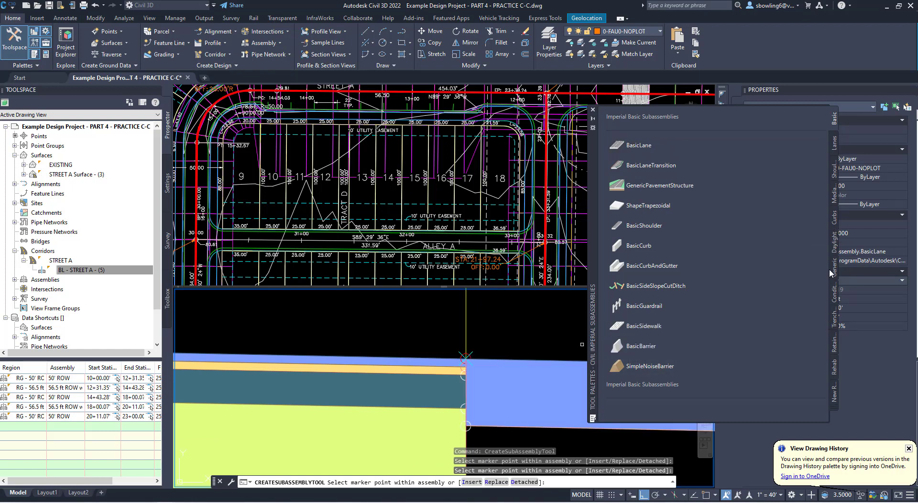
click(835, 271)
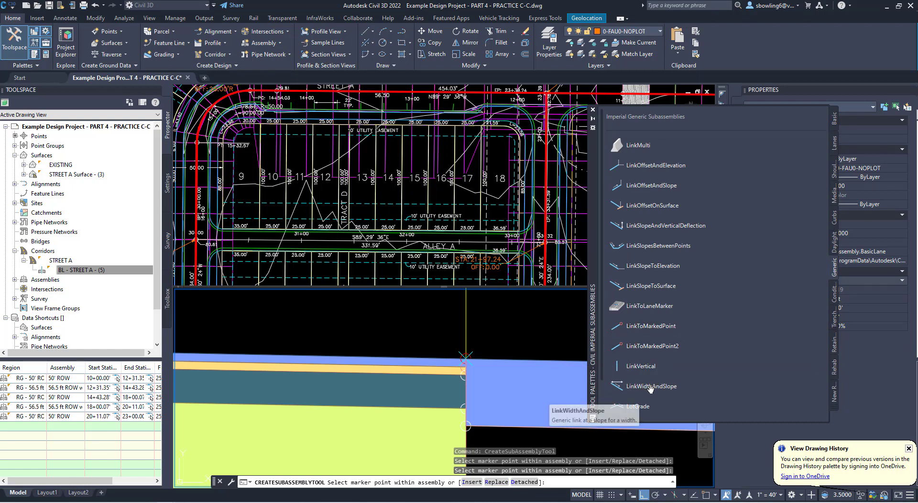
scroll(517, 362, down, 6)
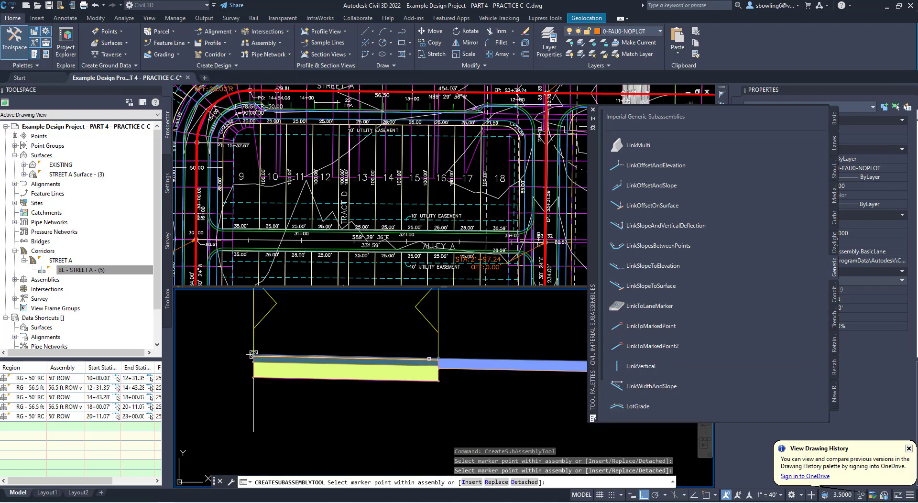
scroll(518, 362, up, 4)
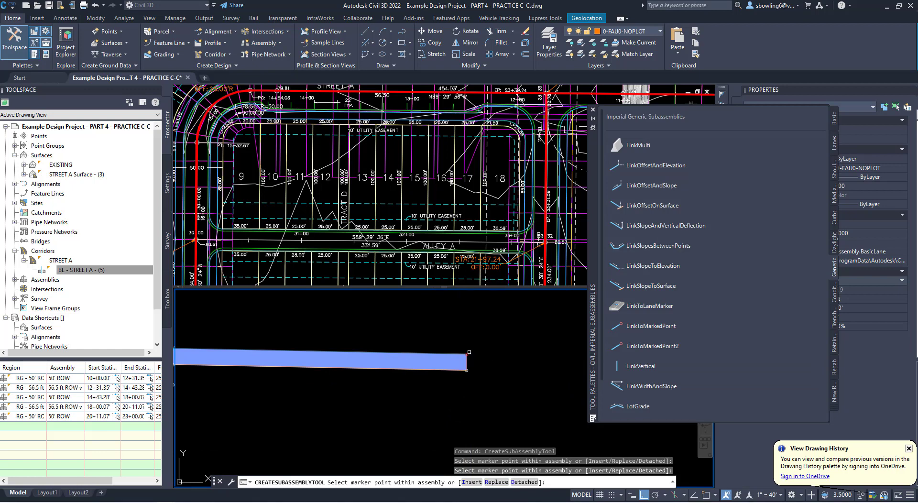
click(472, 352)
click(466, 353)
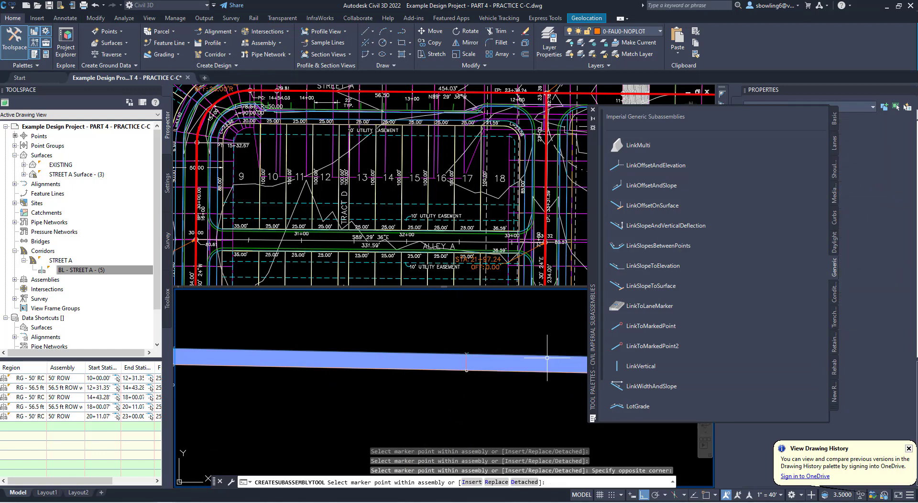
key(Escape)
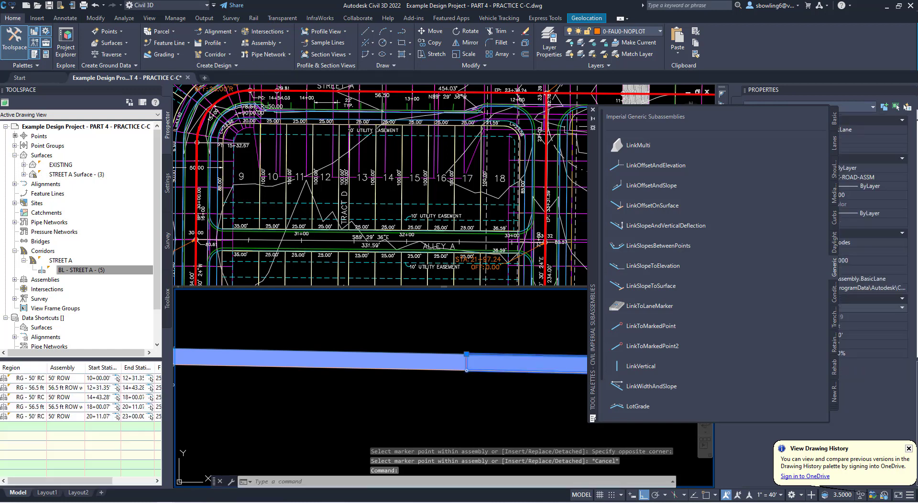
click(526, 356)
key(Delete)
Erase the surplus outer BasicLane and attach a LinkWidthAndSlope subassembly to the outer top edge of the remaining BasicLane.
click(650, 385)
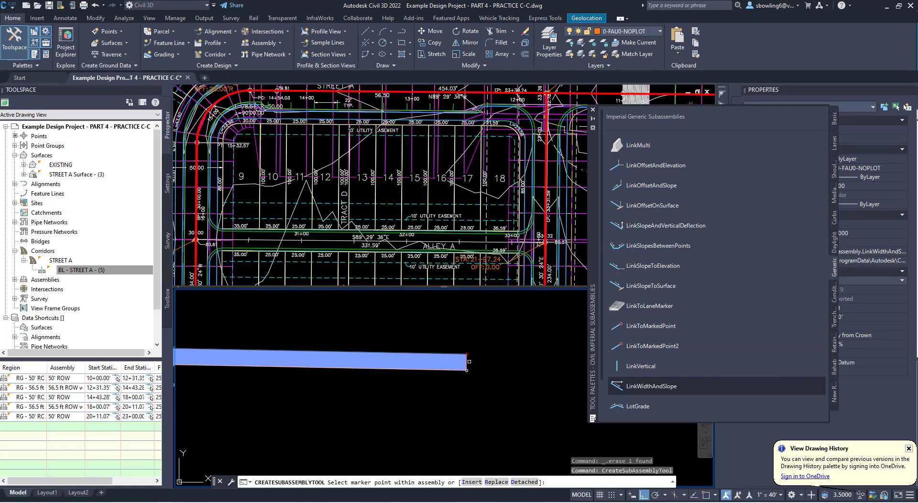
click(468, 353)
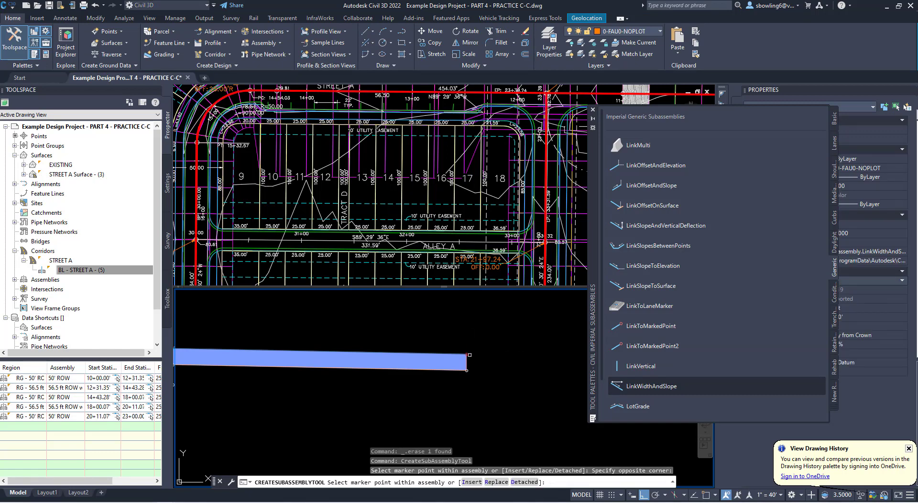
click(491, 349)
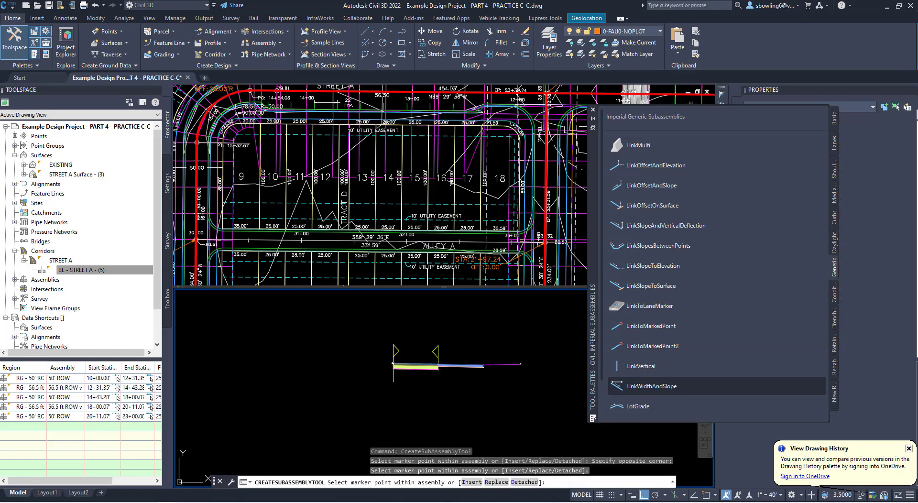
key(Escape)
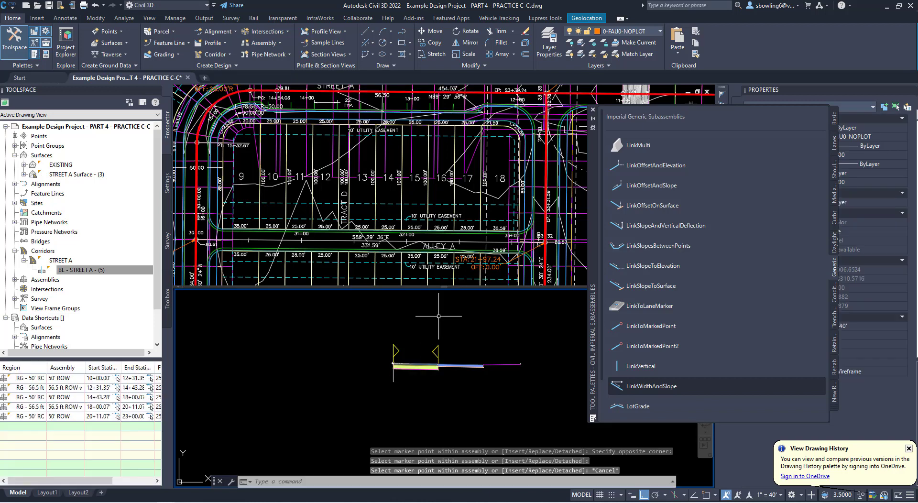
Close the subassembly tool palettes and set the ALLEY assembly's LaneSuperelevationAOR width to 8 ft and default slope to 2%.
click(415, 367)
click(593, 110)
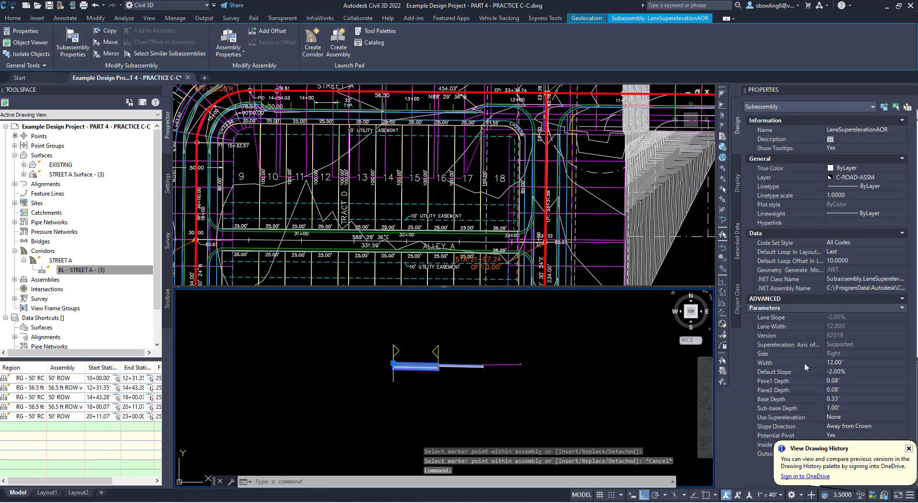
click(849, 363)
text(8)
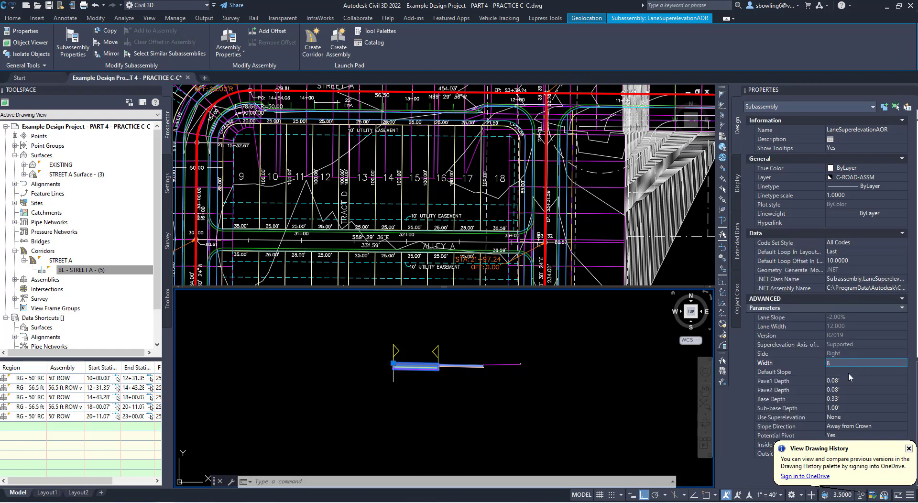
key(Tab)
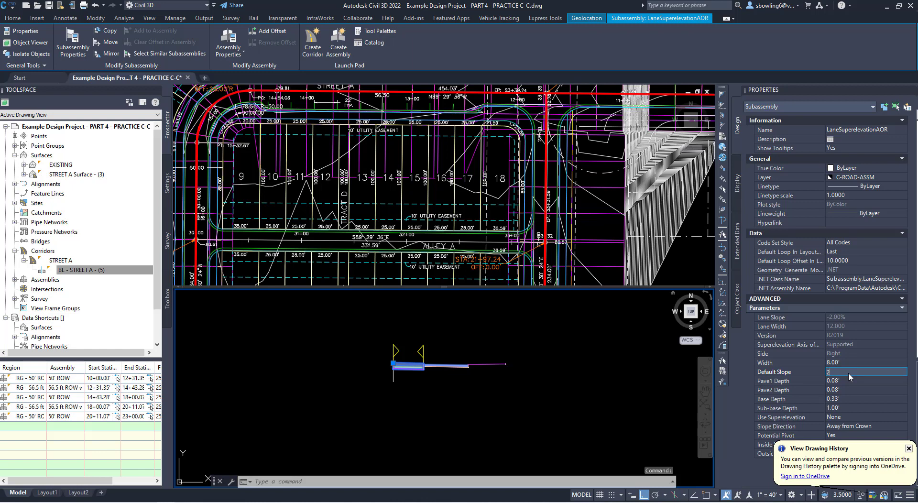
key(Tab)
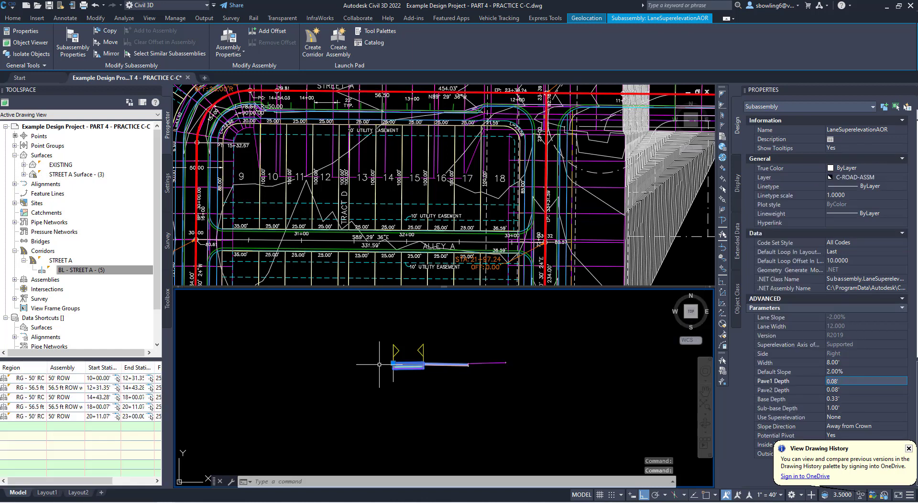
scroll(397, 364, up, 2)
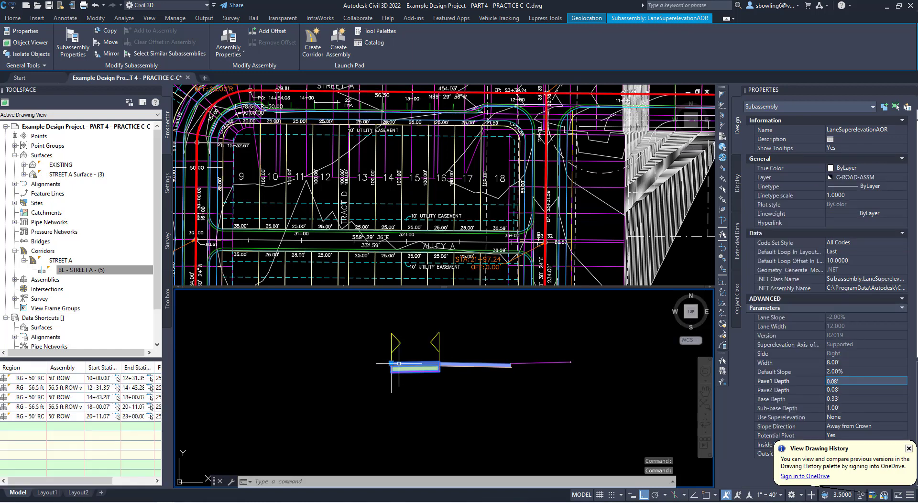
key(Escape)
key(Escape)
Set the ALLEY assembly's BasicLane width to 2 ft and its slope to 2%.
click(480, 366)
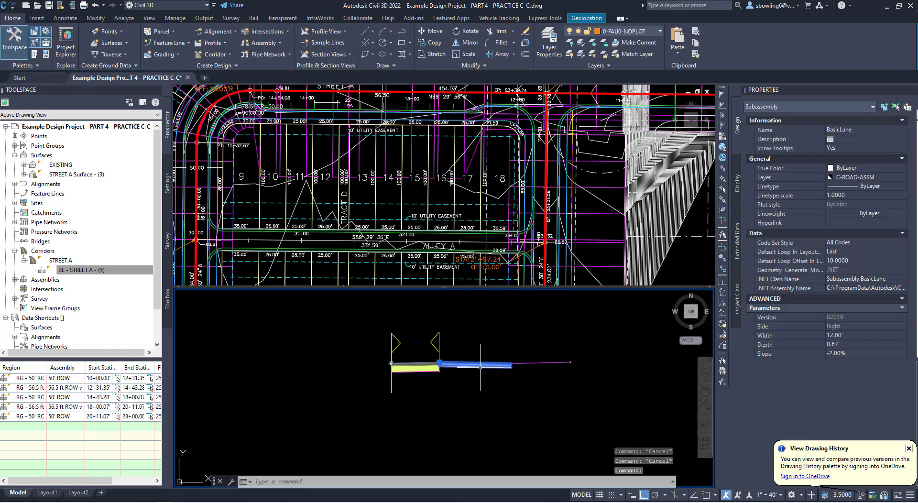
click(842, 335)
text(2)
click(844, 345)
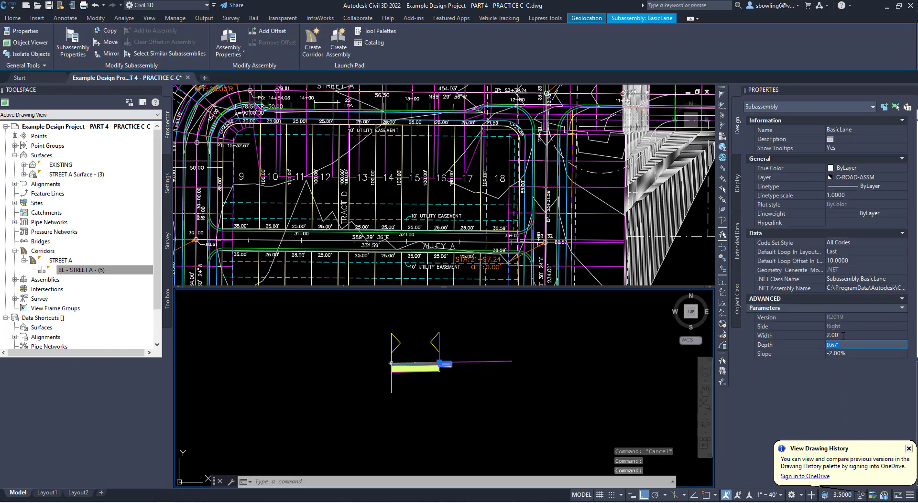
click(845, 354)
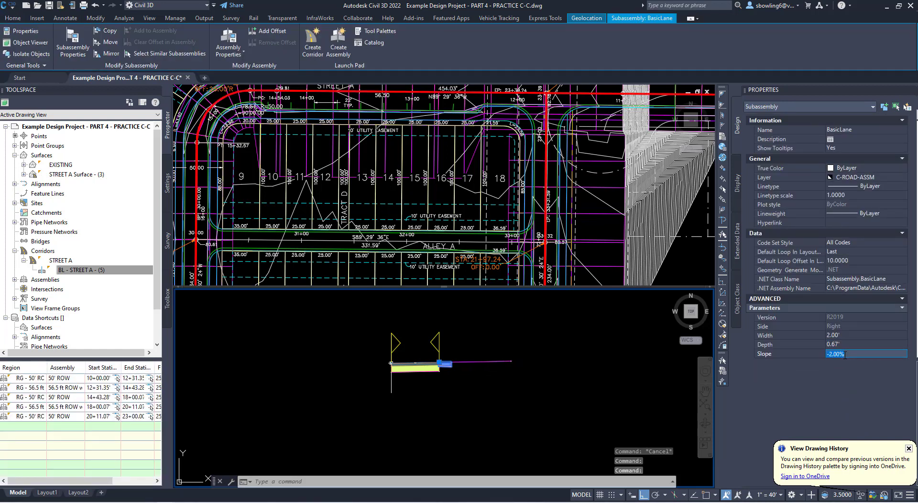
text(2)
key(Return)
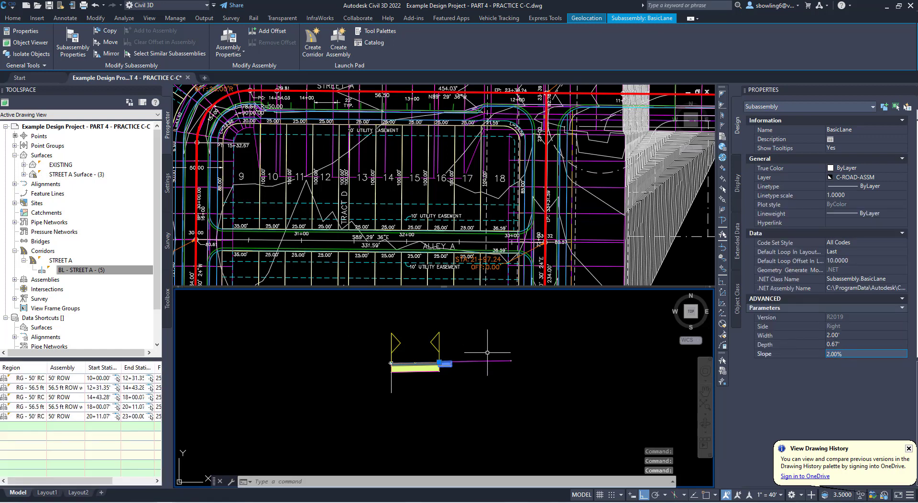
Set the slope of the ALLEY assembly's LinkWidthAndSlope subassembly to 1%.
key(Escape)
click(469, 362)
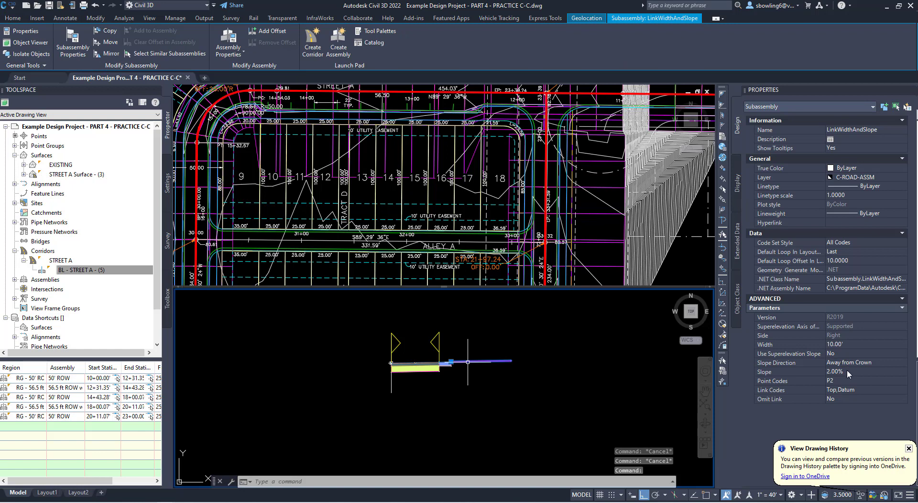
click(850, 372)
key(Return)
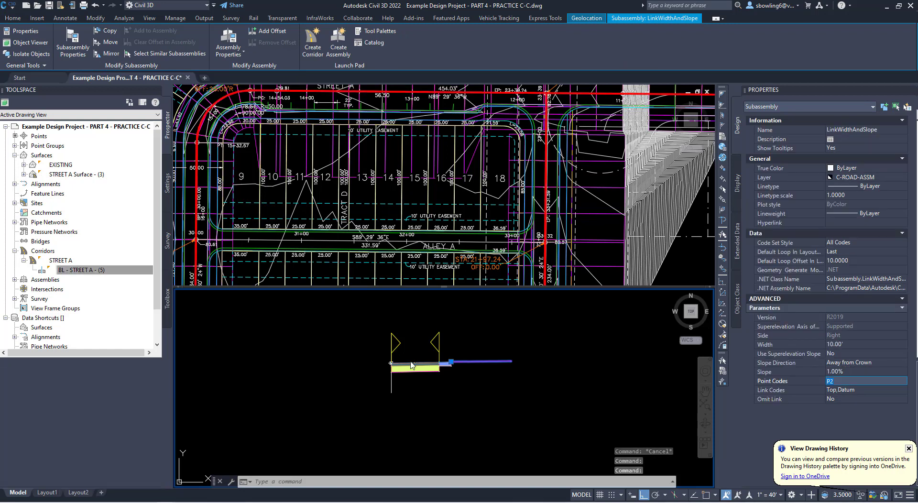
key(Escape)
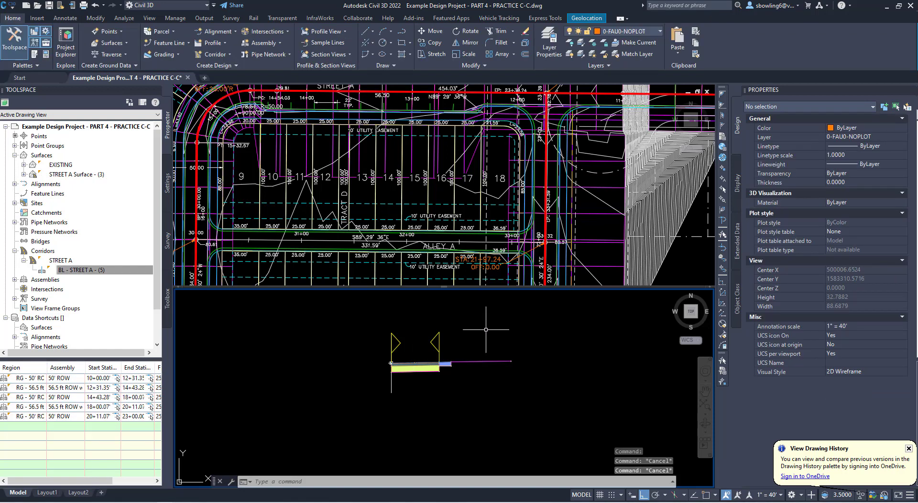
Mirror the lane, BasicLane and link subassemblies to the left side of the ALLEY assembly baseline.
click(492, 329)
click(420, 388)
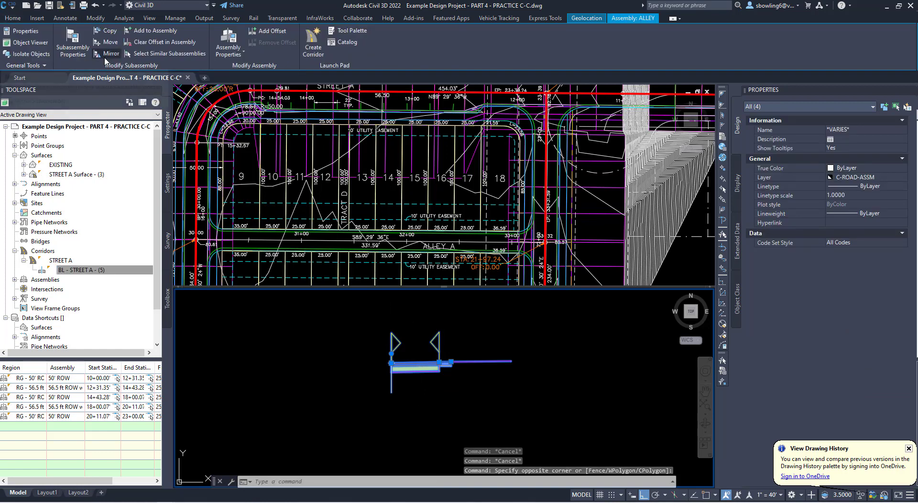
key(Escape)
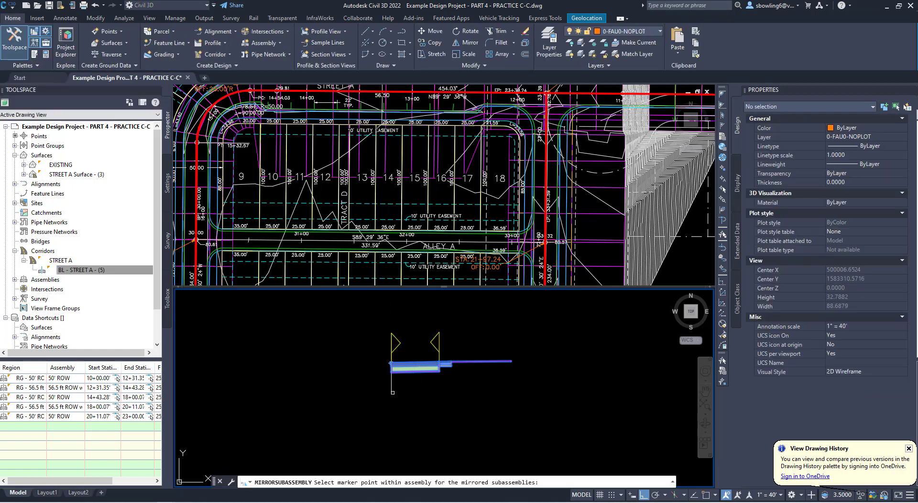
click(391, 367)
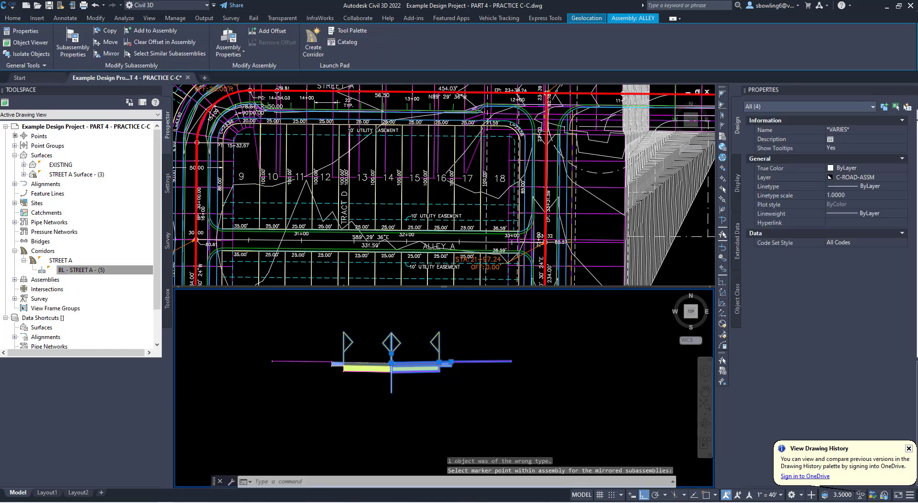
scroll(388, 366, up, 6)
key(Escape)
key(Escape)
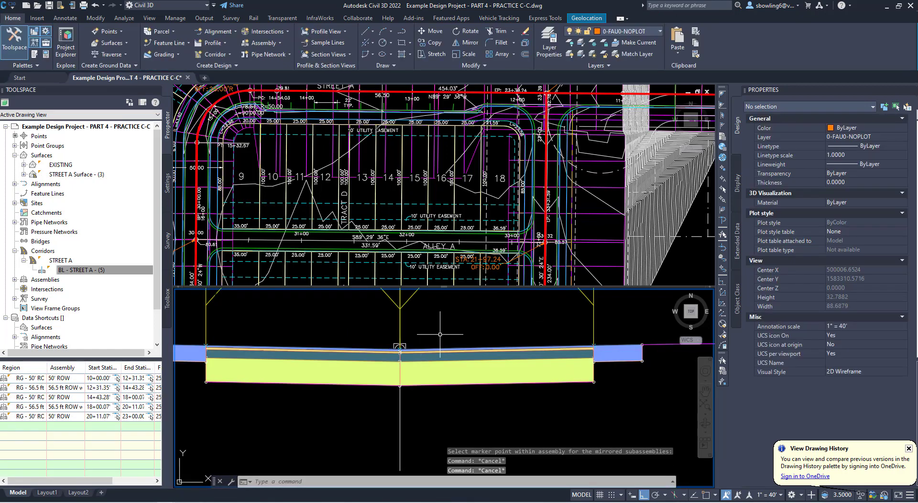
Copy the 56.5 ft ROW with Parking on Left Side text label to just below the ALLEY assembly.
scroll(410, 348, down, 6)
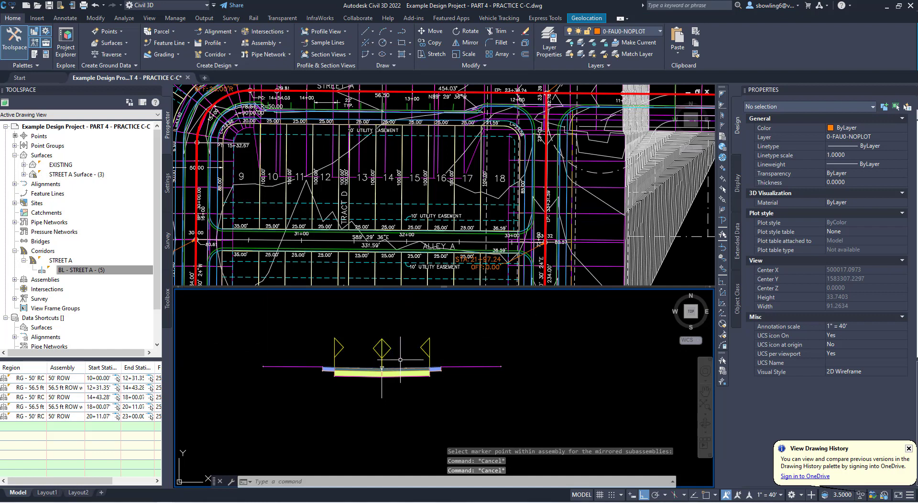
scroll(383, 353, down, 3)
click(381, 307)
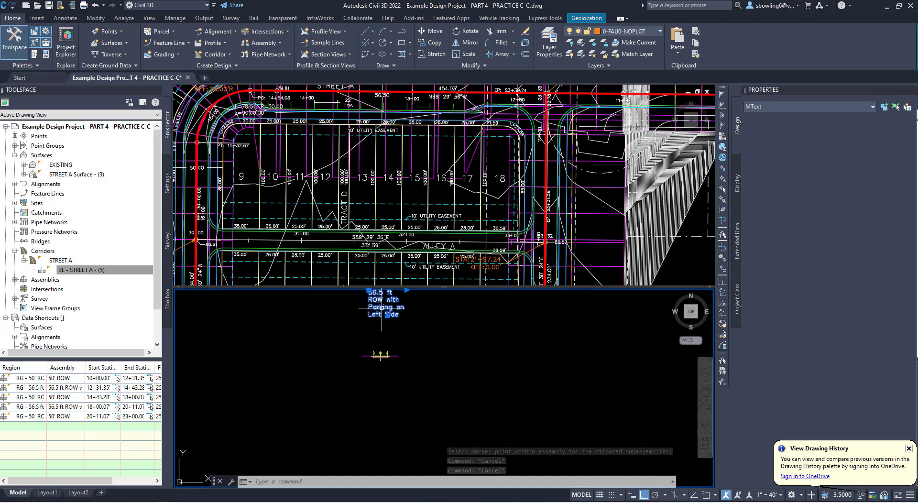
text(co)
key(Return)
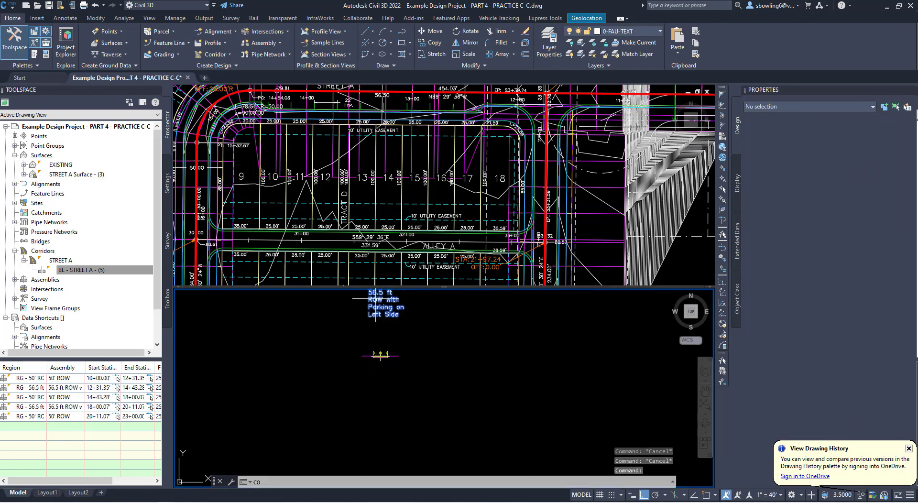
click(375, 299)
click(396, 371)
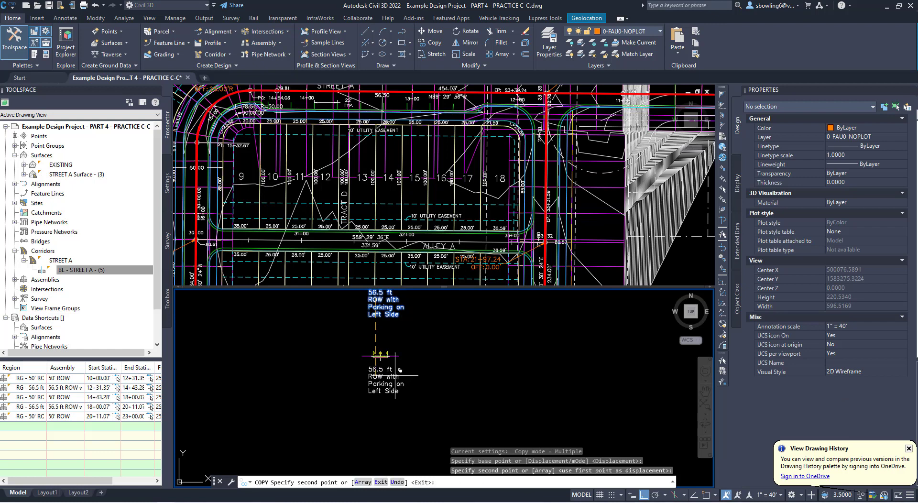
key(Escape)
key(Escape)
Change the copied label's text to ALLEY.
click(387, 391)
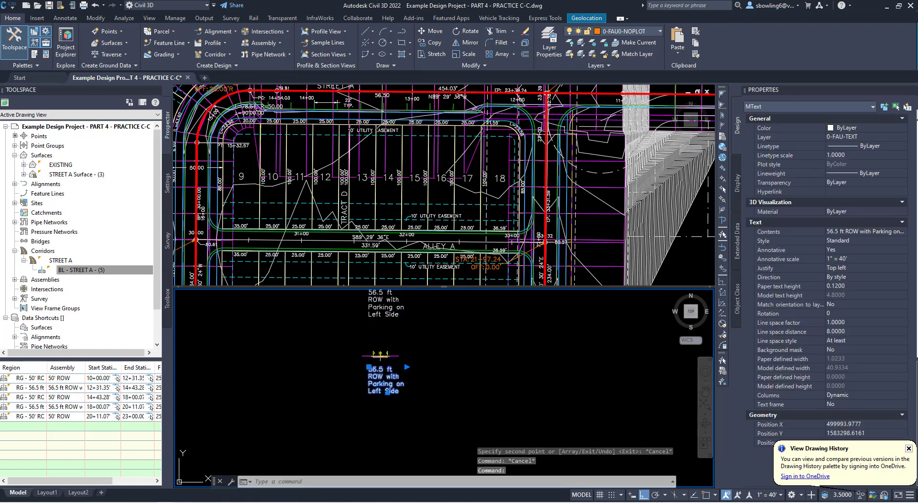
double_click(388, 370)
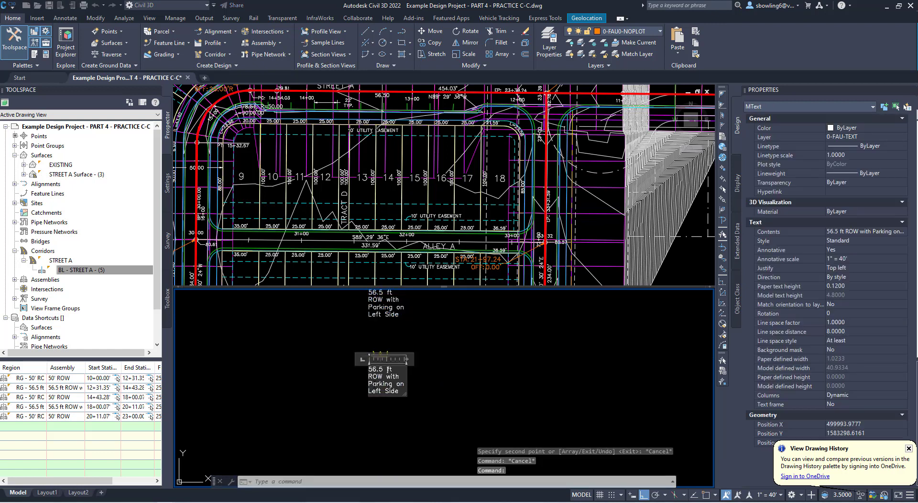
text(ALLEY)
click(443, 410)
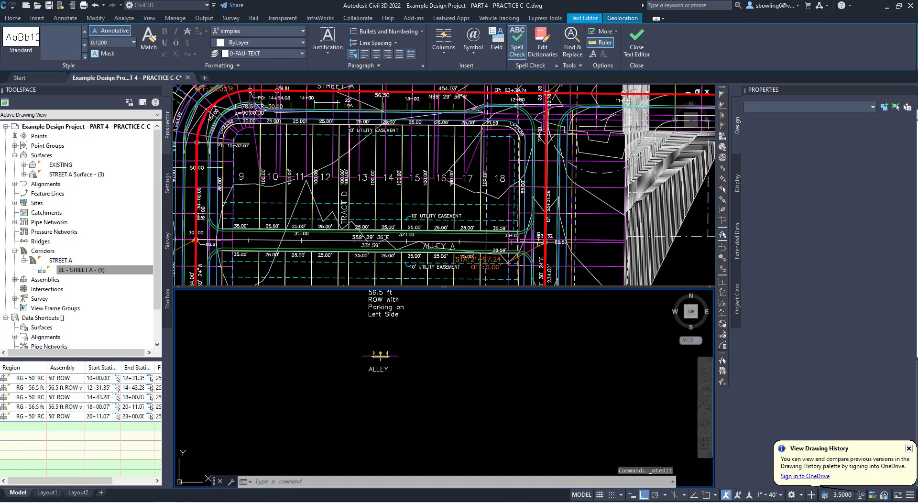
scroll(363, 349, up, 5)
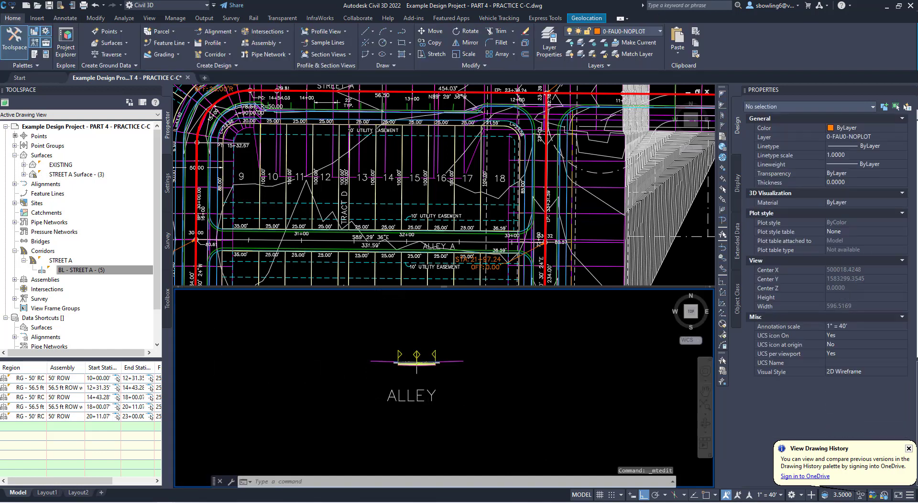
click(436, 357)
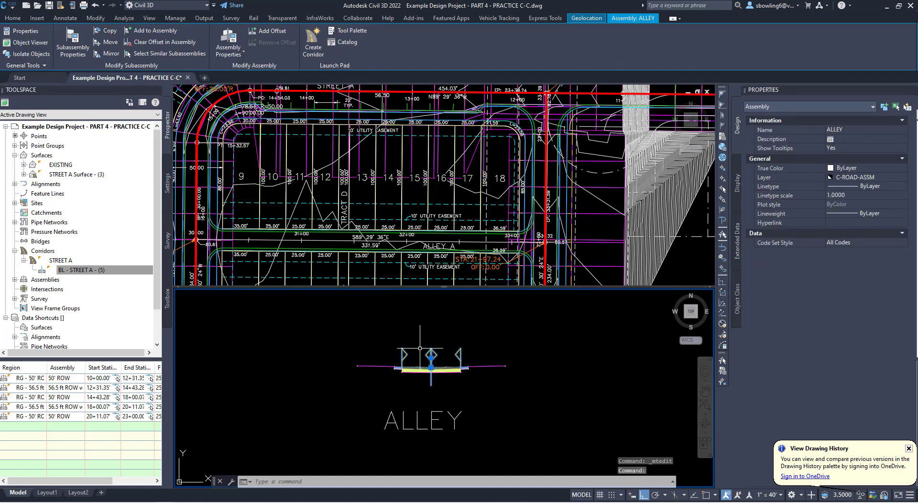
key(Escape)
key(Escape)
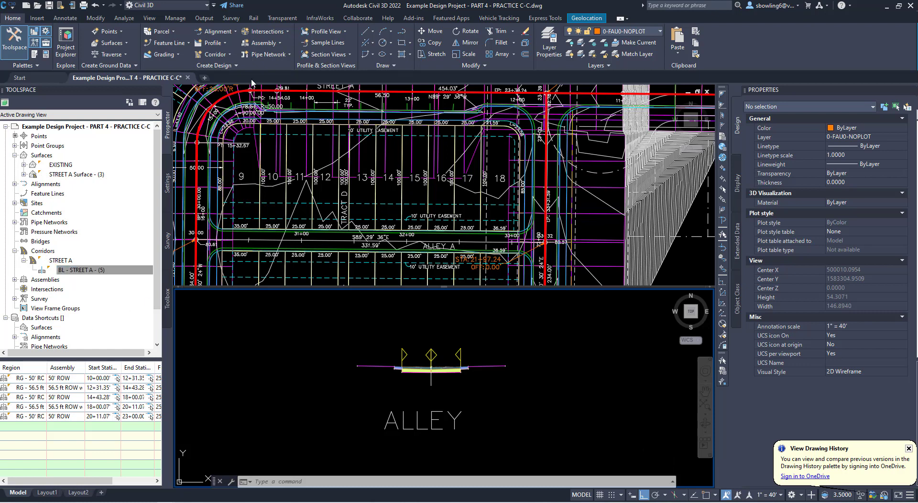
click(214, 54)
click(201, 69)
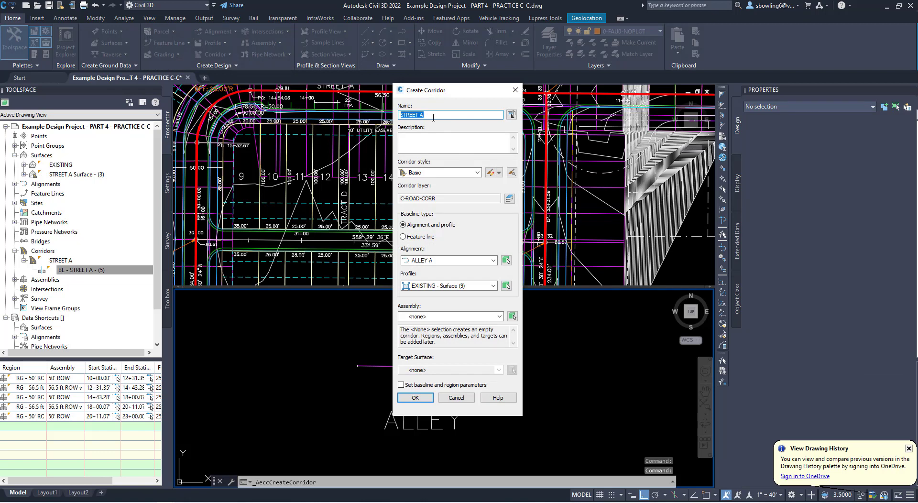
text(ALLEY A)
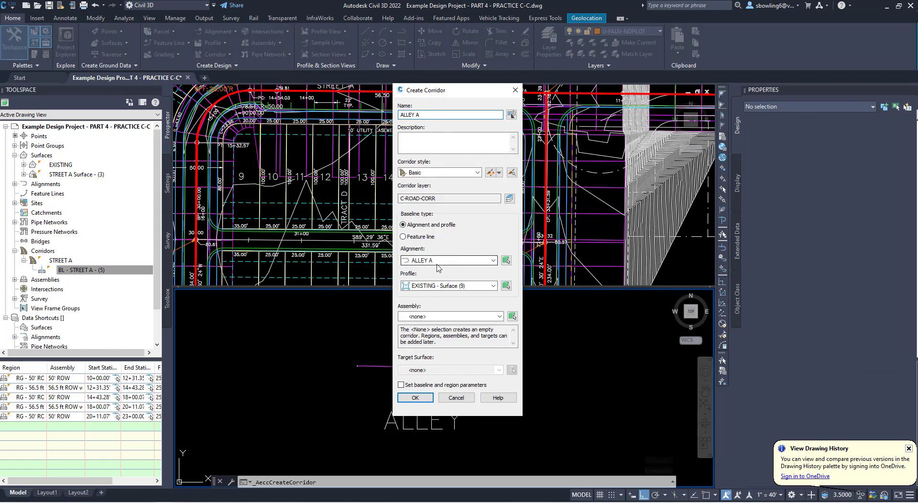
click(434, 286)
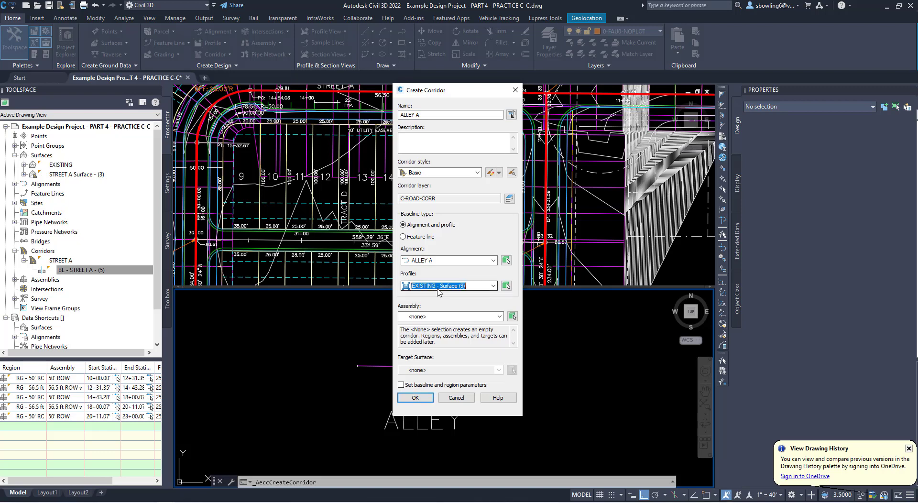
click(444, 288)
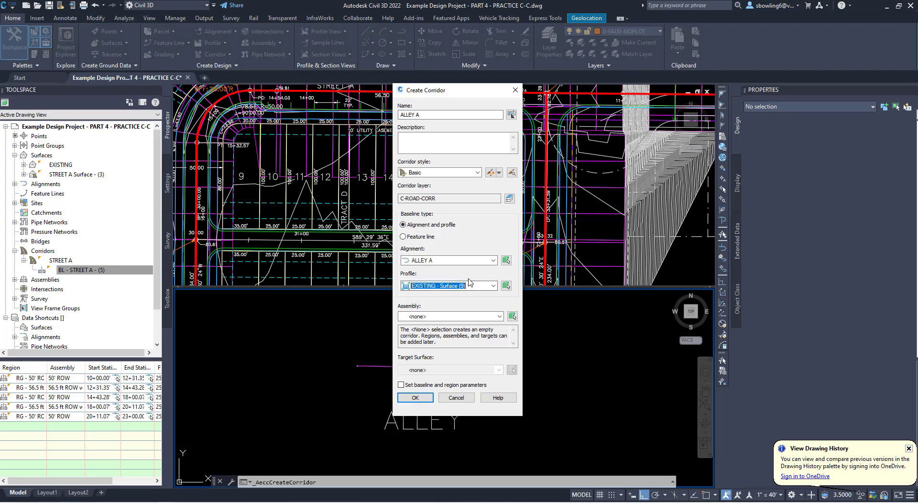
click(456, 397)
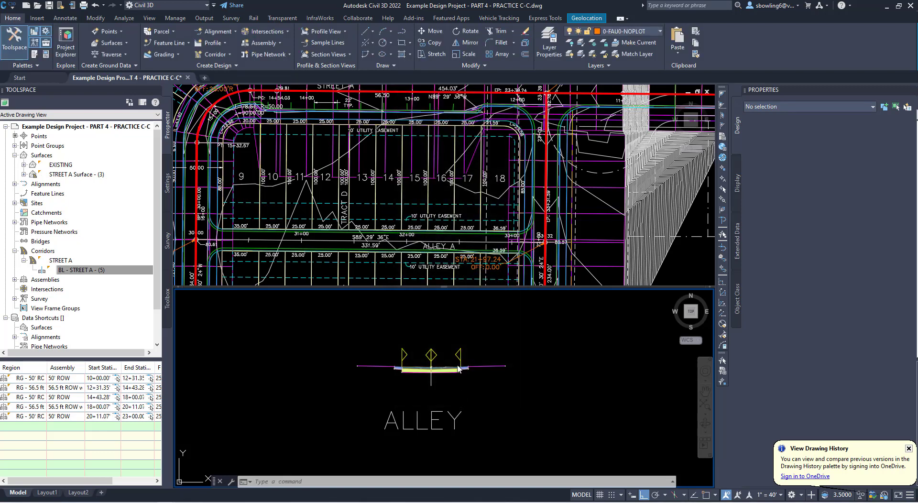
click(431, 367)
click(446, 343)
key(Escape)
key(Escape)
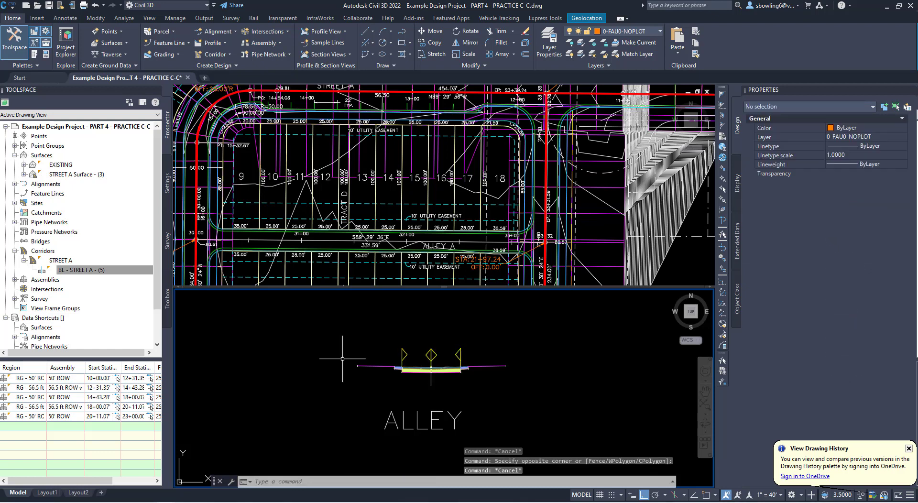
Create a layout profile named ALLEY A in the ALLEY A profile view, using the Design Profile style and Complete Label Set.
scroll(376, 374, down, 2)
scroll(477, 214, down, 15)
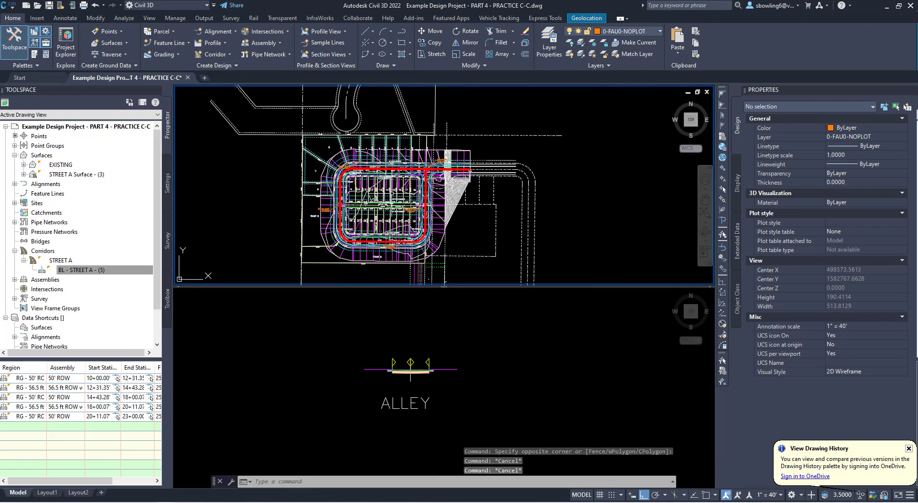
scroll(551, 156, up, 10)
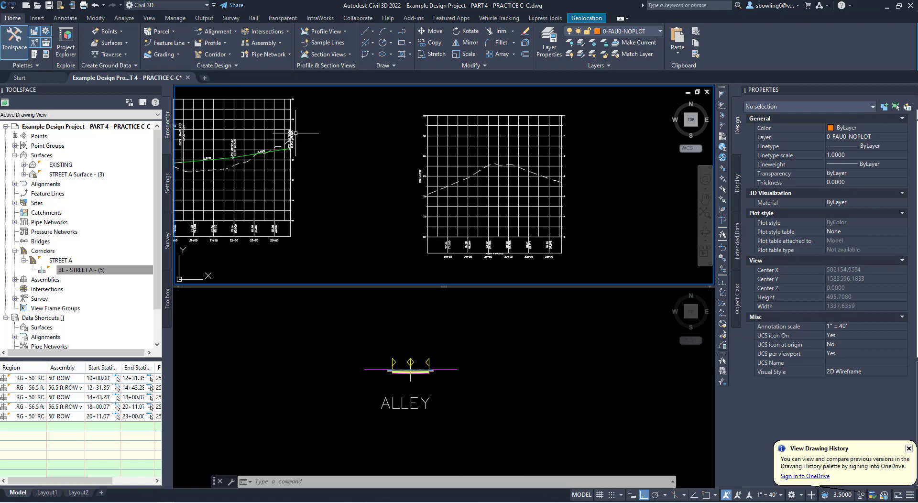
click(224, 44)
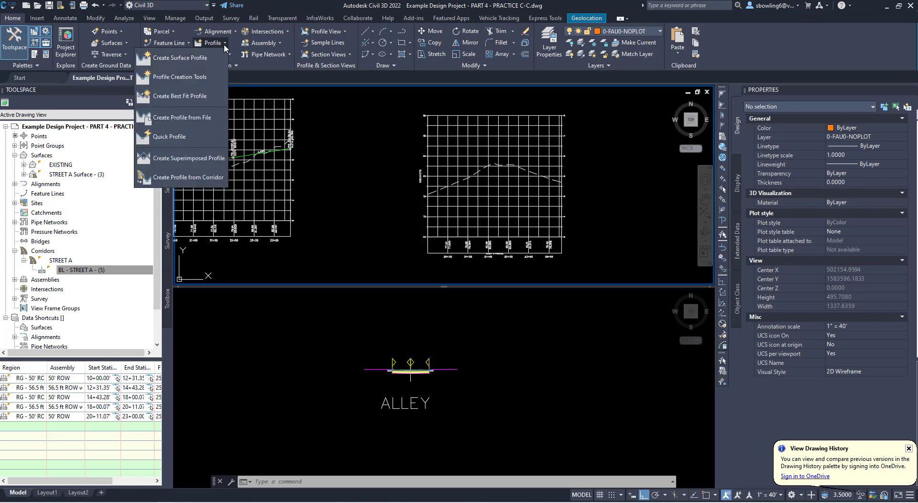
click(173, 75)
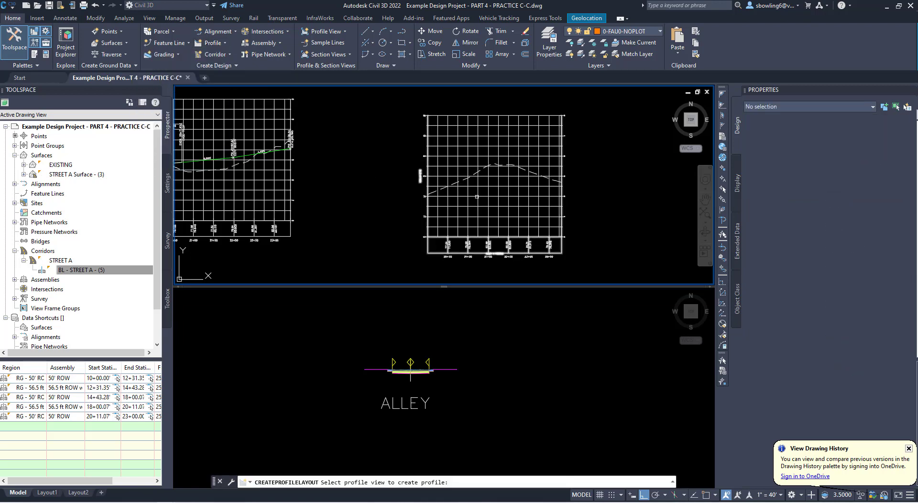
click(432, 186)
click(607, 183)
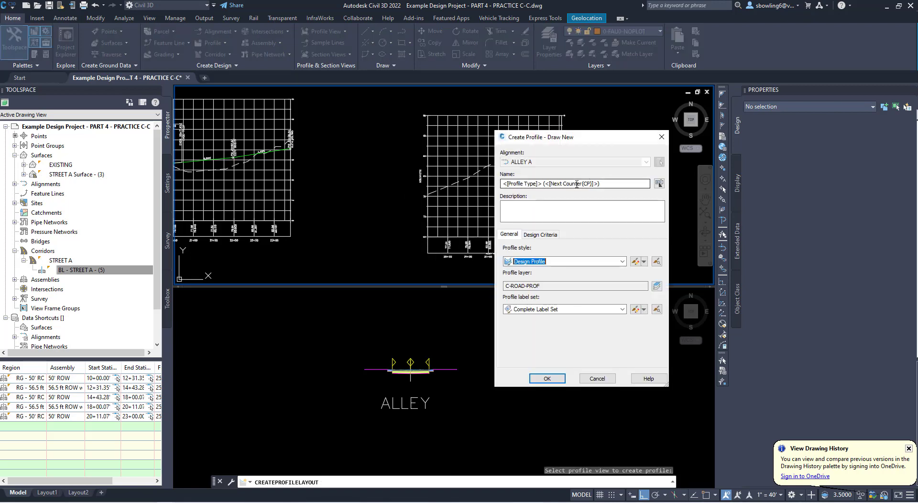
key(ctrl+a)
text(A)
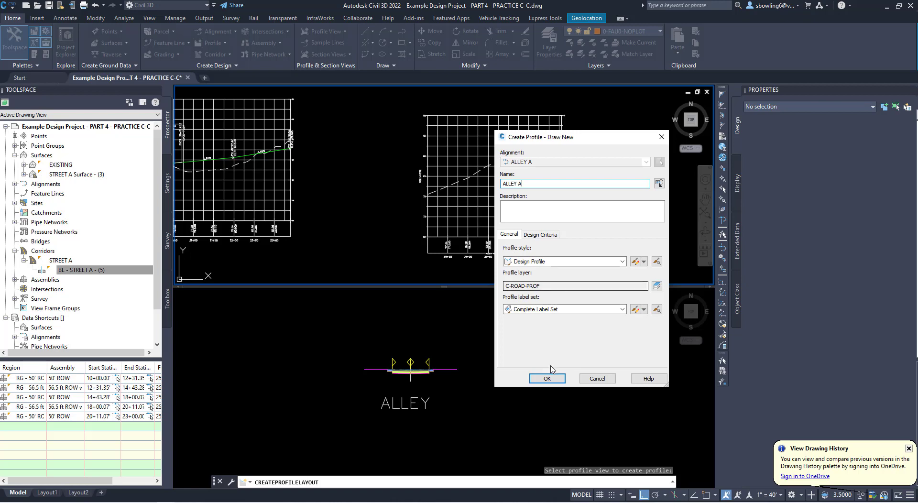
click(547, 379)
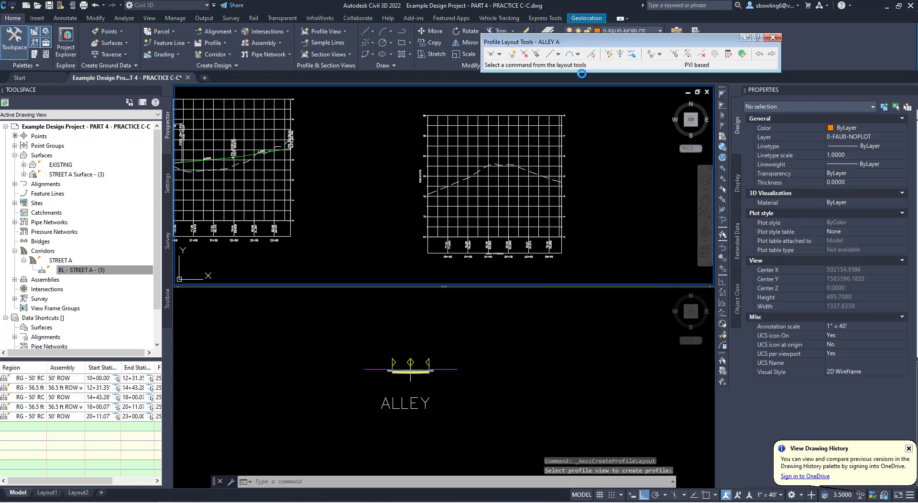
Draw the ALLEY A profile as tangents with curves from the view's start through a mid-length high point to the existing ground profile's far endpoint.
click(511, 53)
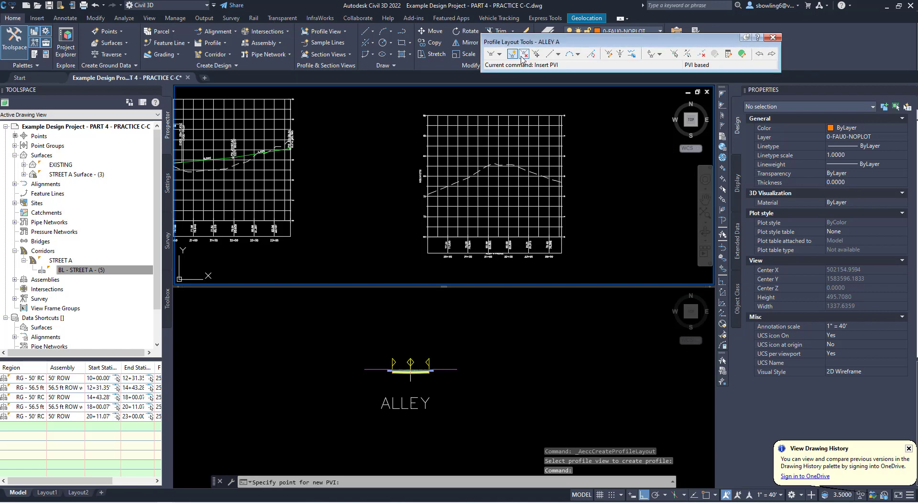
click(499, 53)
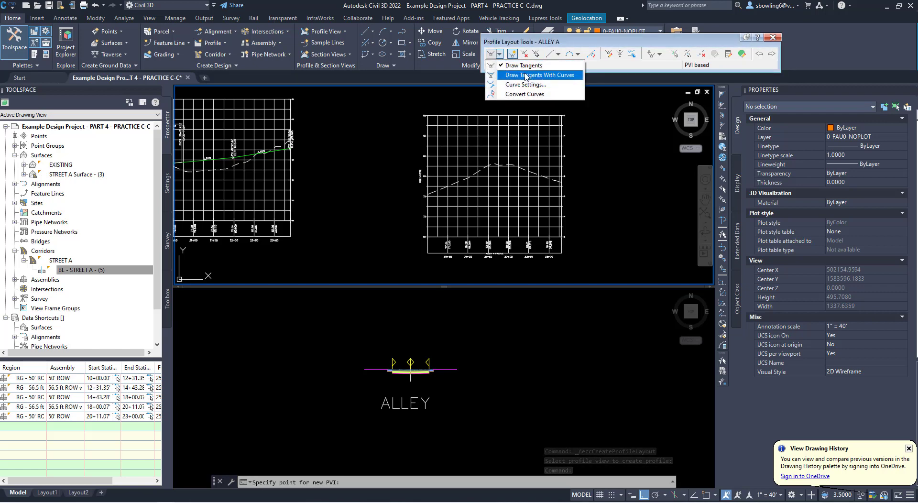
click(526, 75)
click(428, 191)
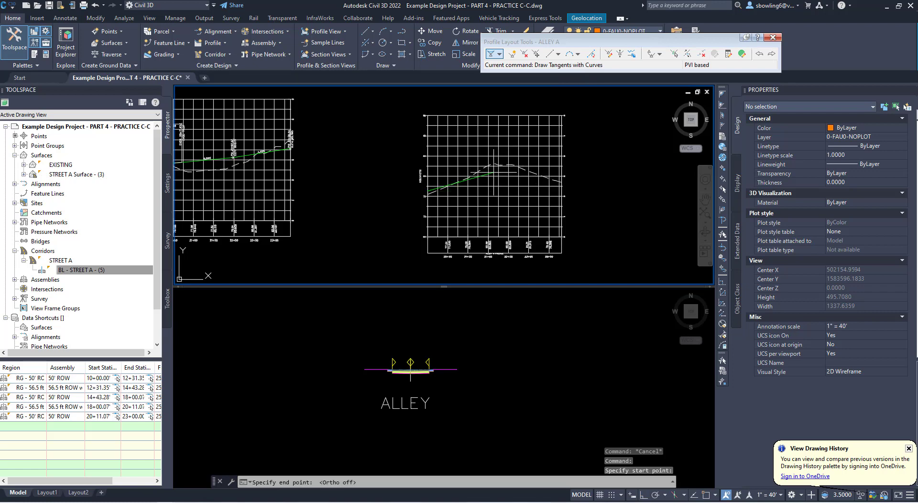
key(F8)
shift+right_click(575, 183)
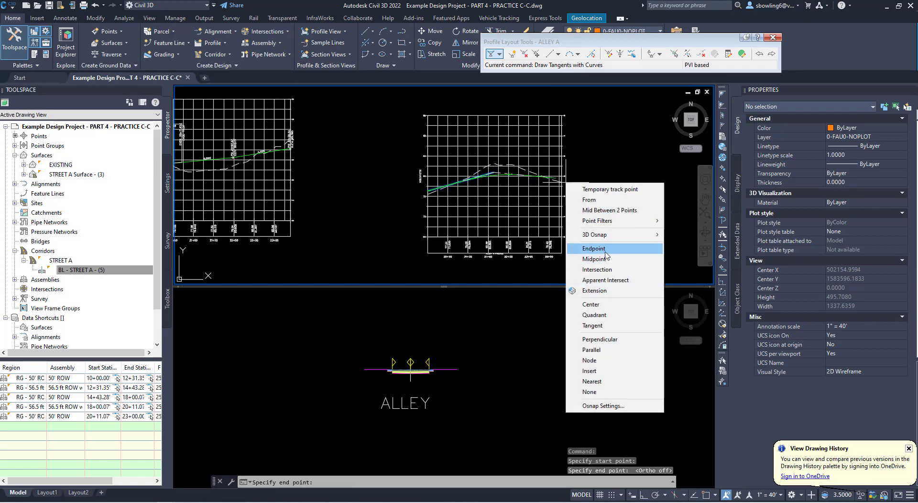
click(593, 249)
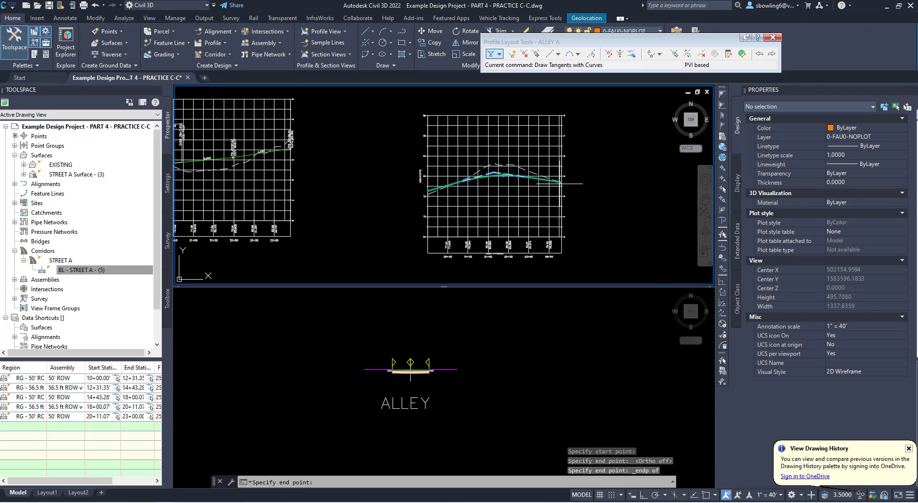
key(Return)
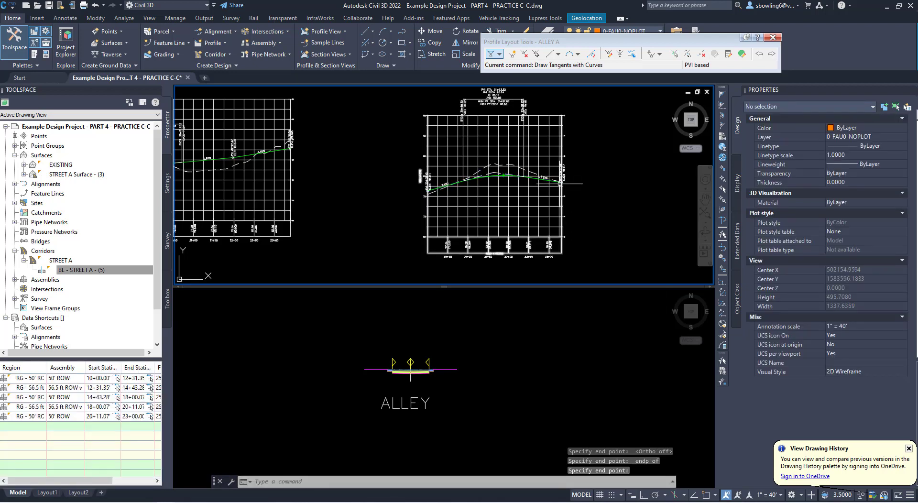
key(Escape)
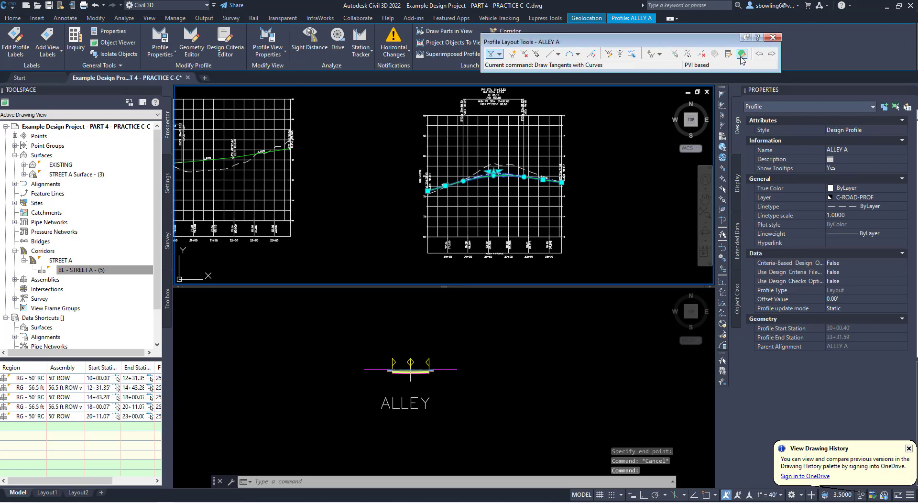
Set the ALLEY A profile's first PVI to station 30+00 and elevation 80.61 in the profile entities table.
click(741, 55)
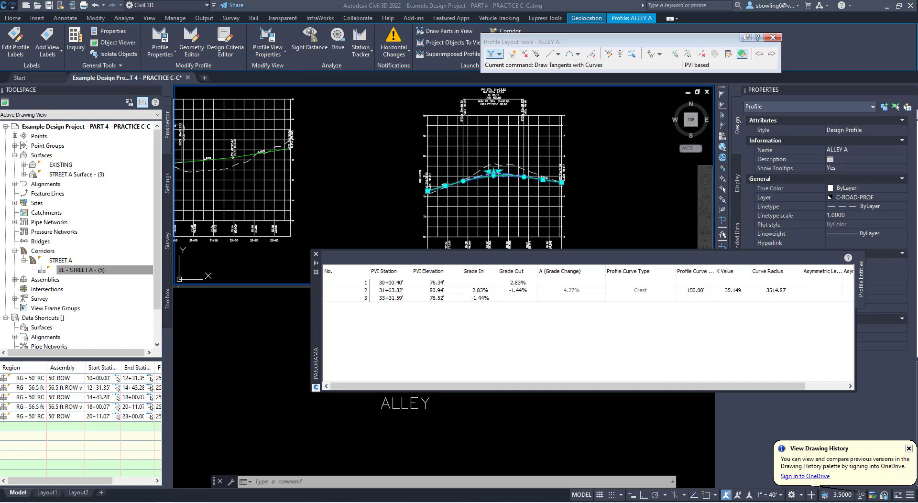
click(447, 284)
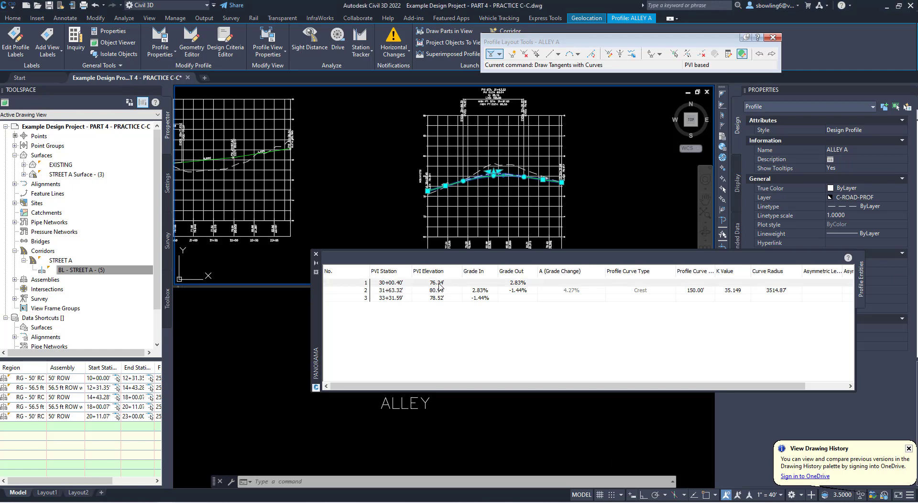
click(451, 284)
click(404, 284)
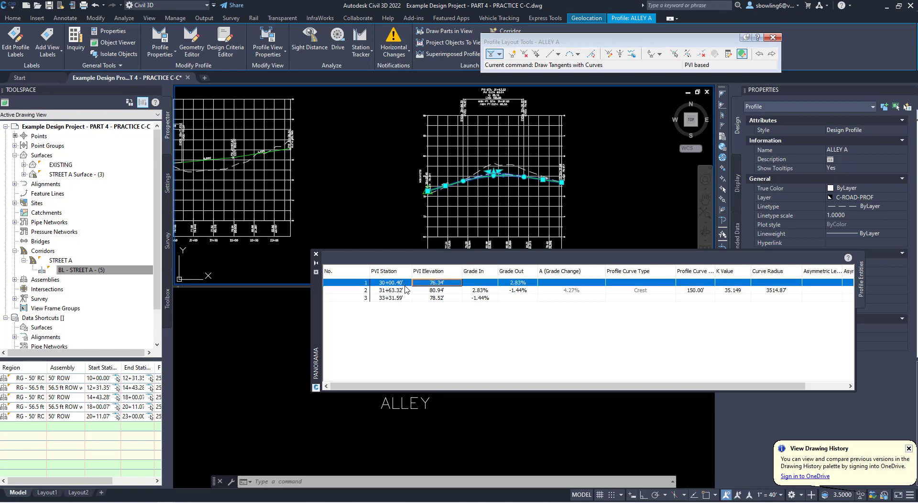
click(404, 284)
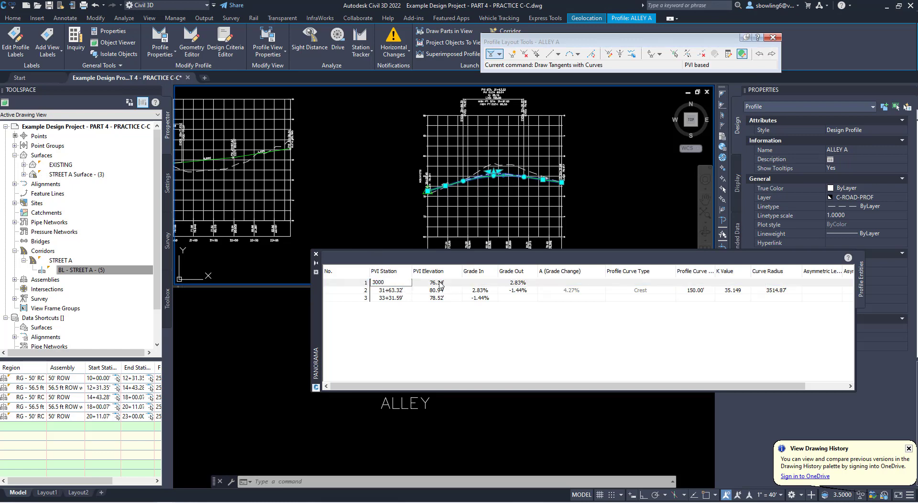
text(3000)
click(452, 285)
click(449, 285)
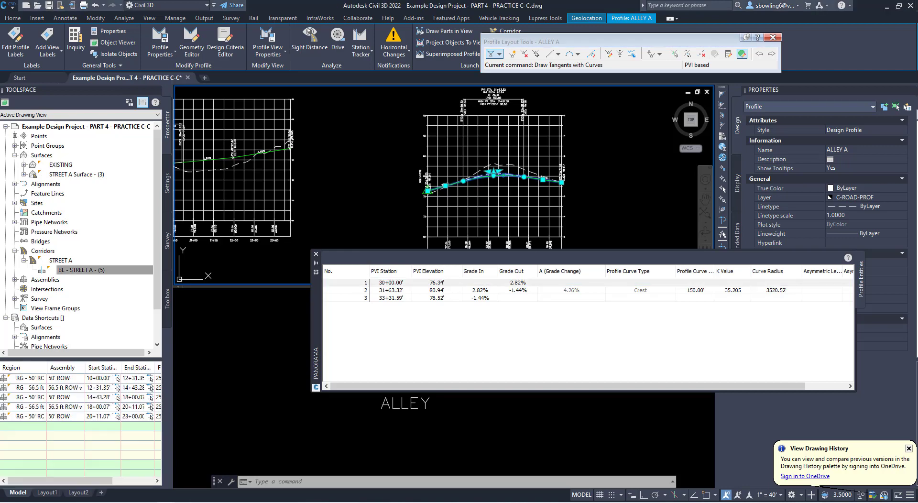
click(455, 285)
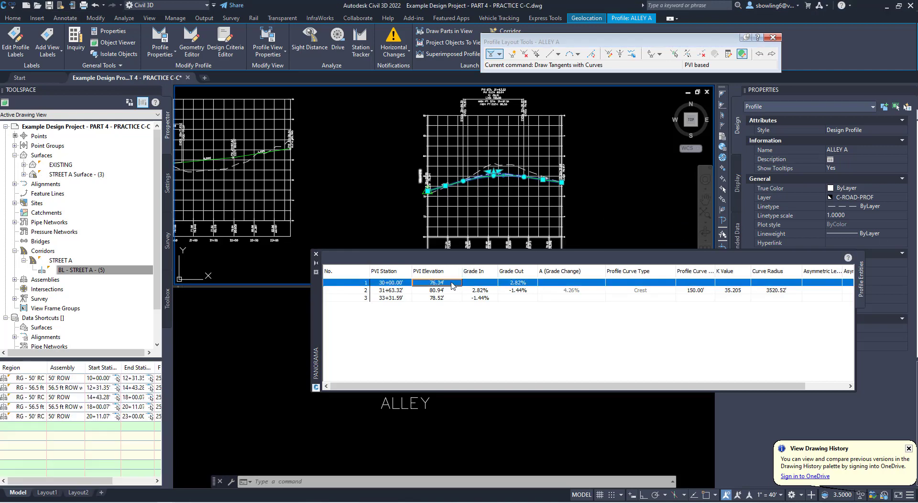
click(452, 285)
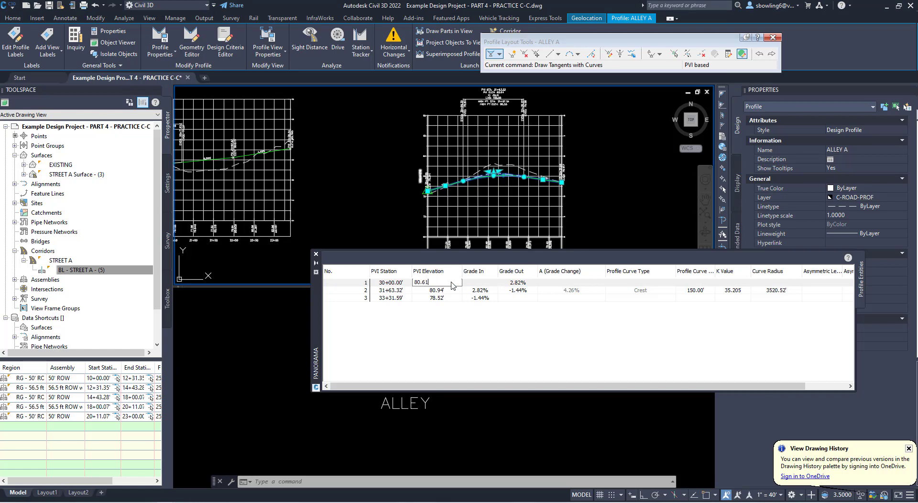
Set the second PVI to station 31+75 and elevation 81.50, and the last PVI's elevation to 80.57.
click(403, 293)
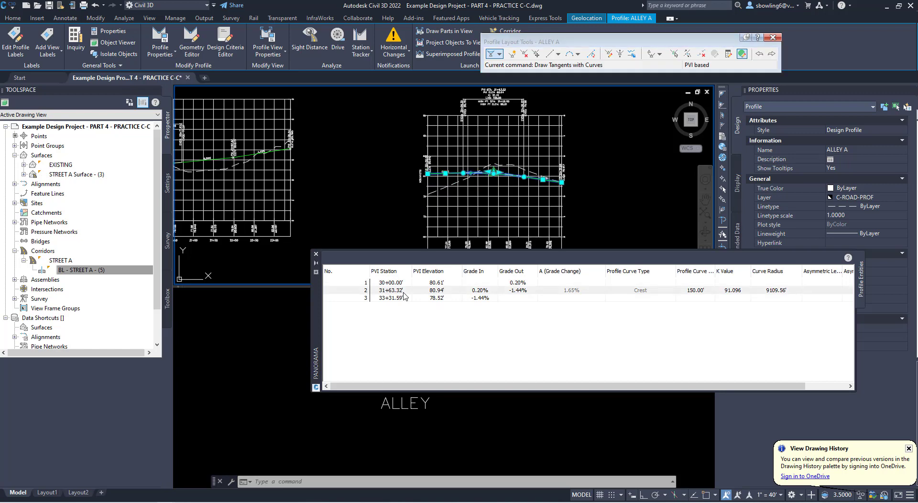
click(403, 293)
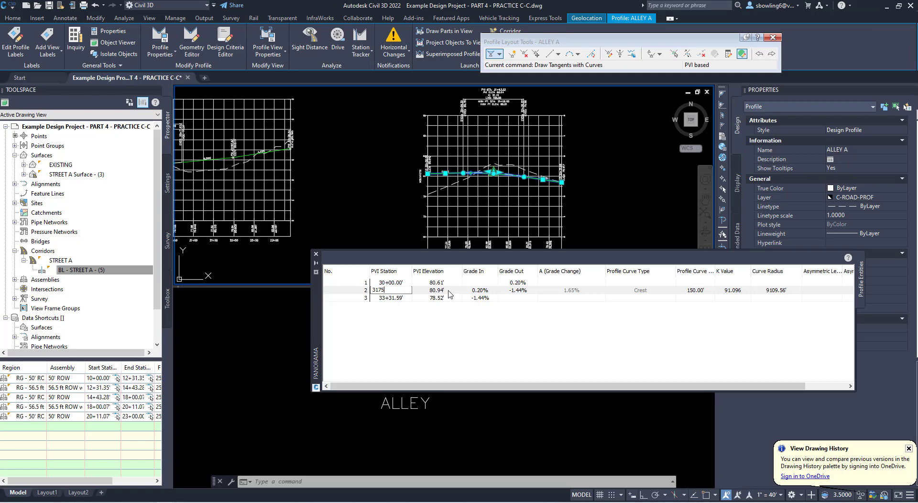
key(Tab)
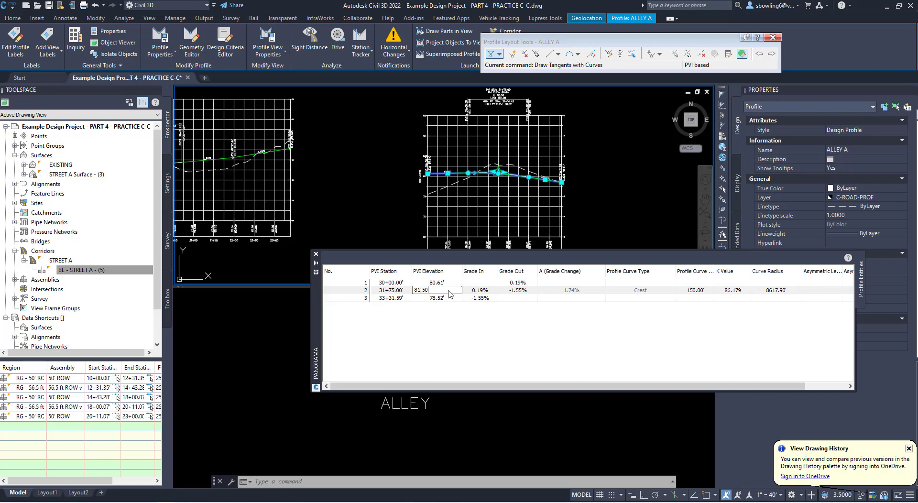
click(453, 298)
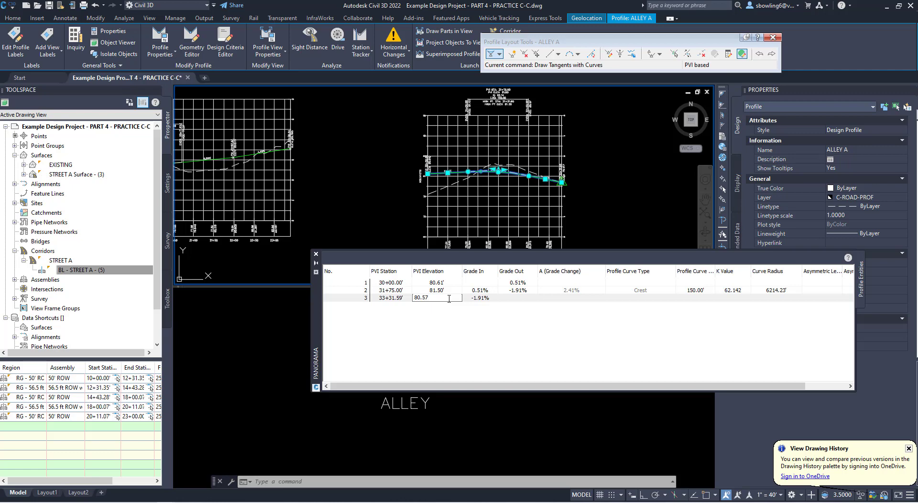
Shorten the profile curve length at the second PVI and close the profile entities table.
click(697, 290)
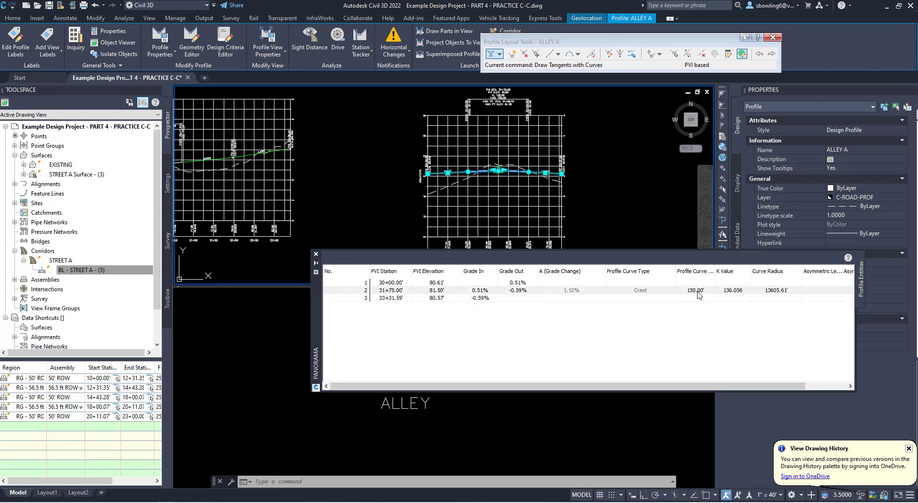
click(697, 290)
key(Return)
click(316, 253)
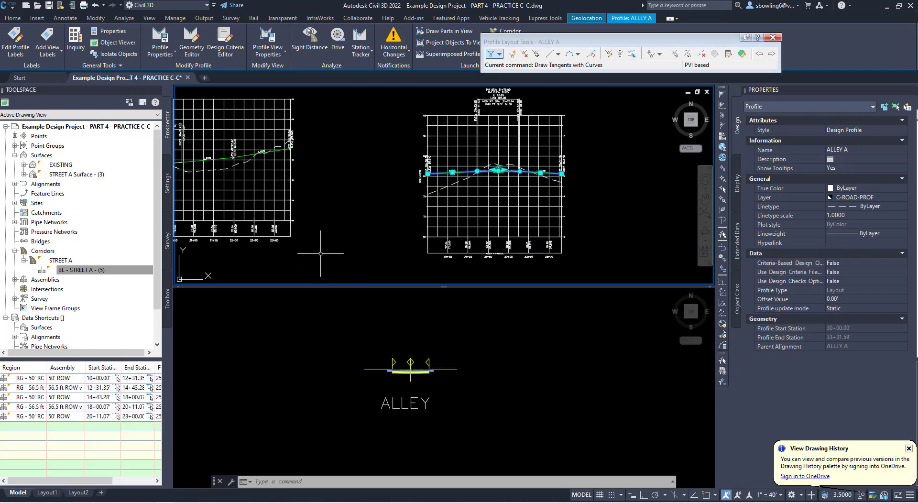
Move the crest curve label of the ALLEY A profile down inside the upper part of the profile view grid.
scroll(538, 166, up, 3)
scroll(431, 187, down, 1)
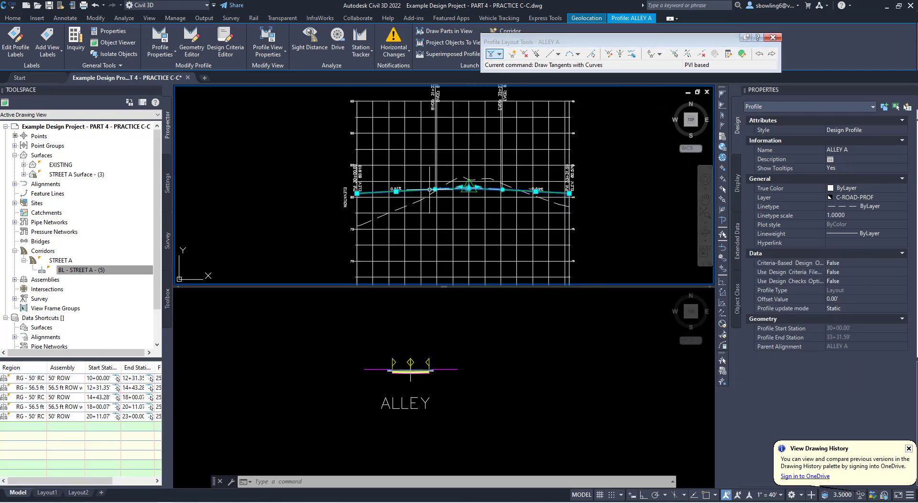
scroll(492, 177, down, 3)
key(Escape)
click(493, 164)
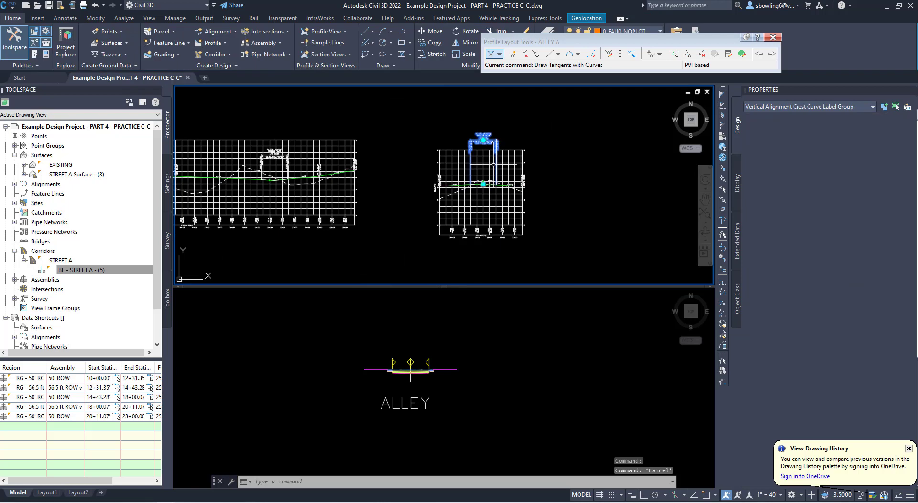
click(483, 139)
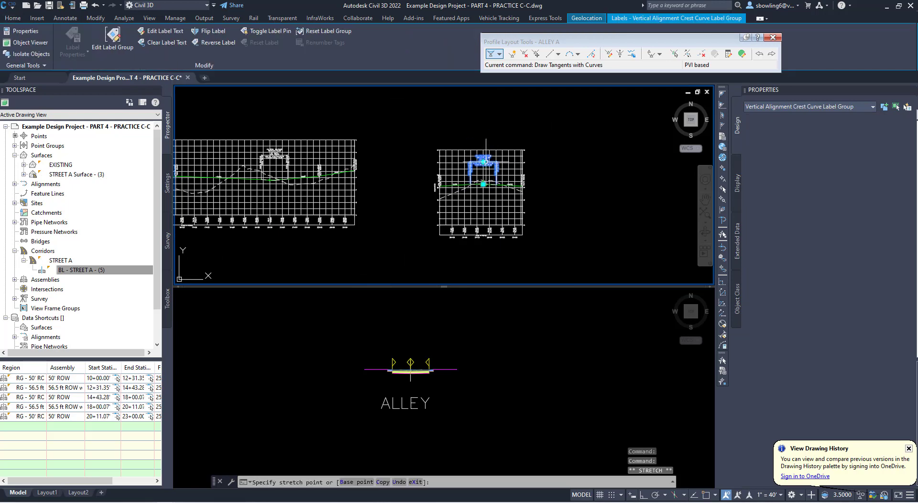
click(483, 161)
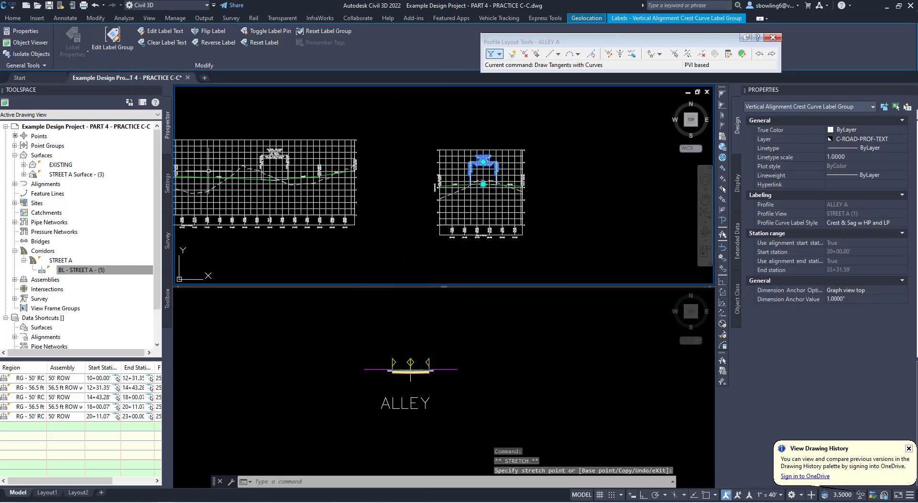
Create a corridor named ALLEY A from the ALLEY A alignment and profile with the ALLEY assembly, without setting baseline and region parameters.
click(13, 18)
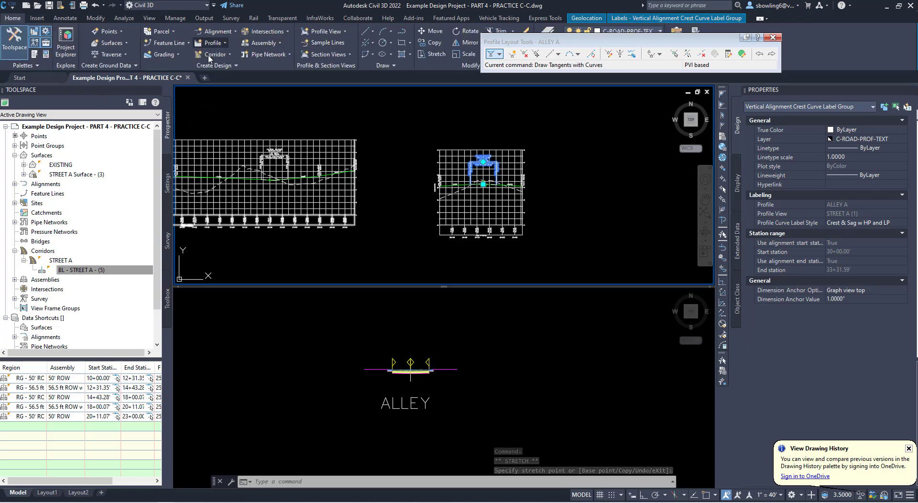
key(Escape)
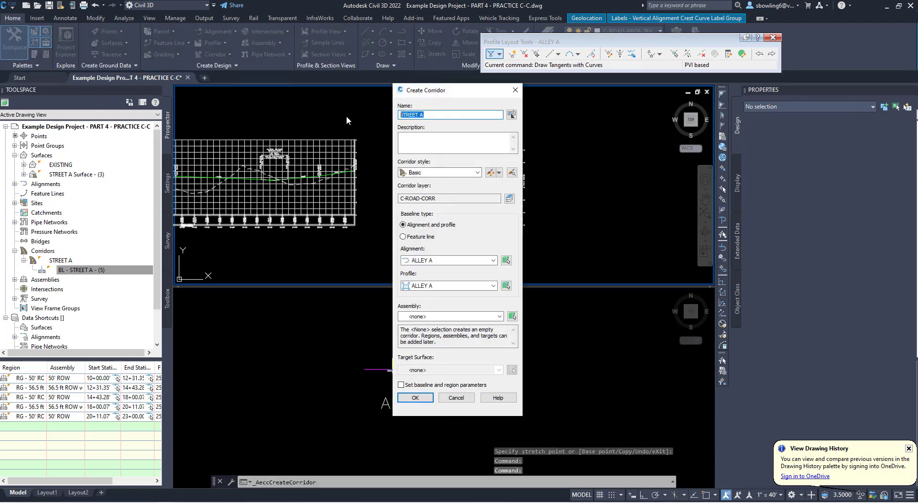
text(ALLEY)
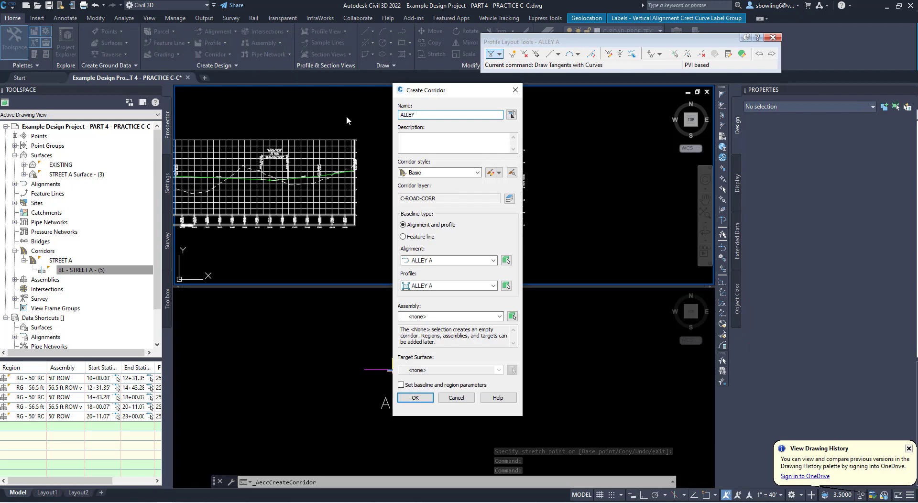
text( A)
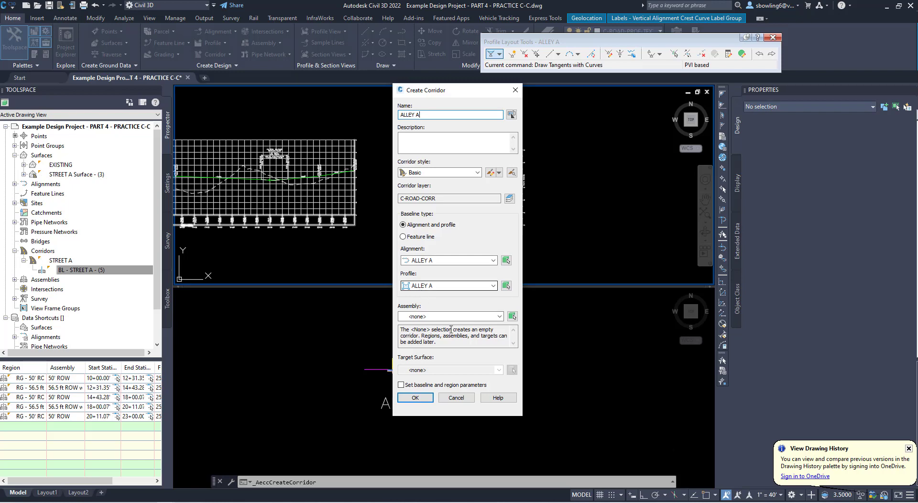
click(499, 316)
click(424, 357)
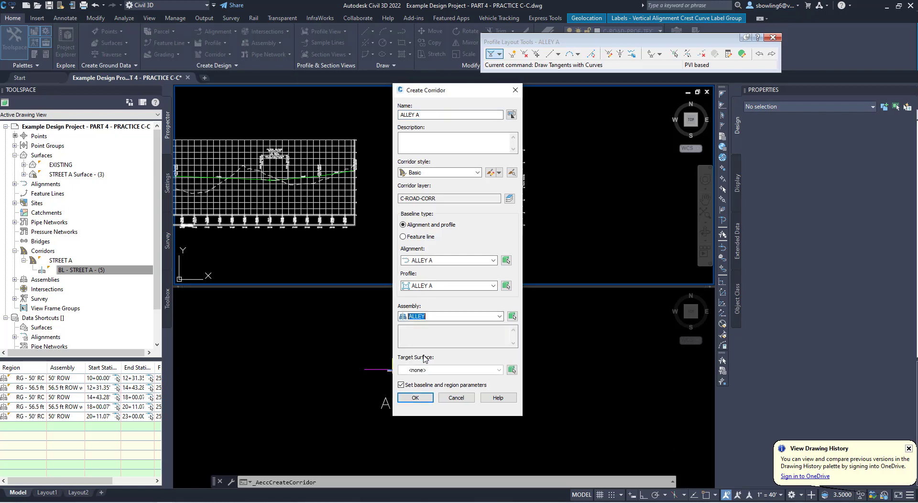
click(402, 386)
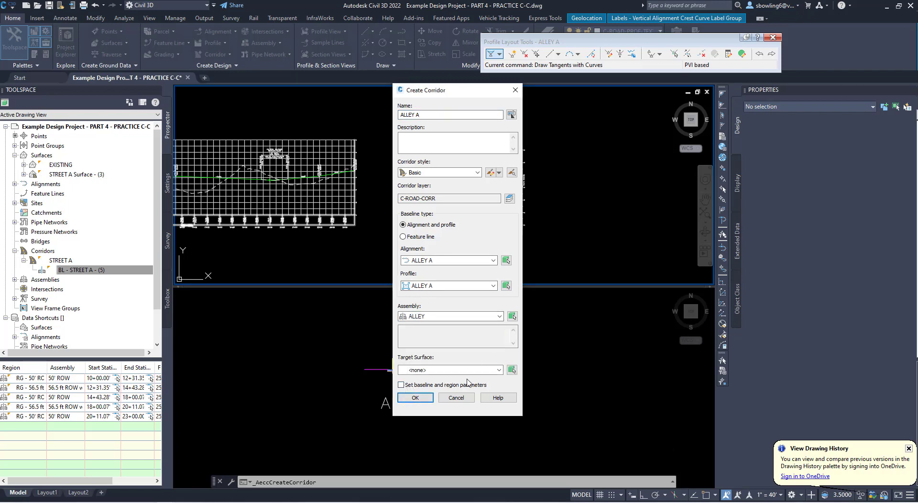
click(418, 399)
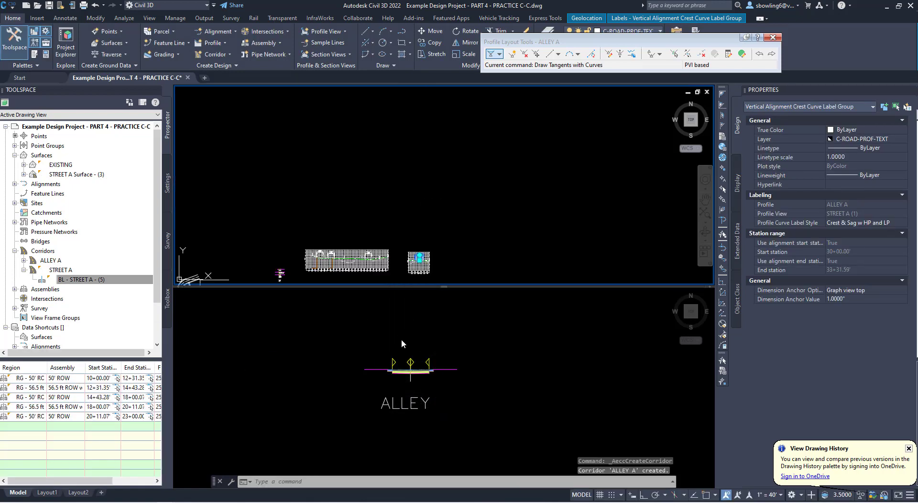
click(409, 352)
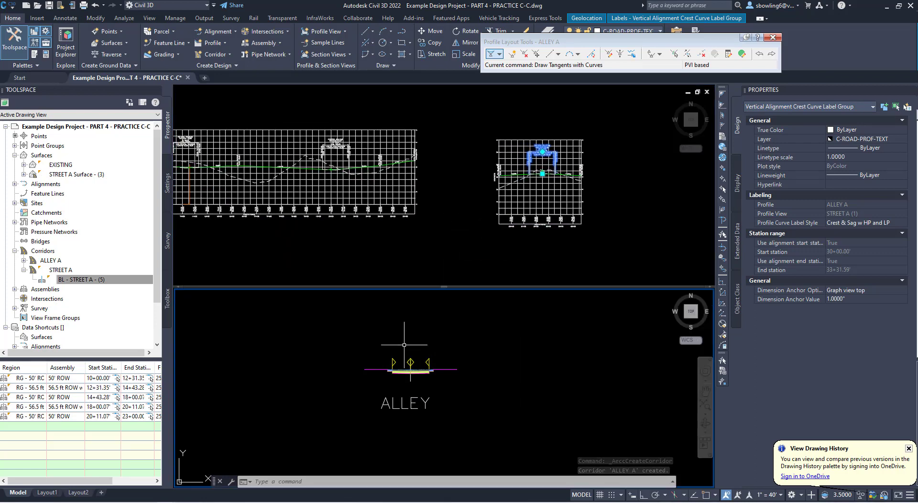
scroll(338, 362, down, 6)
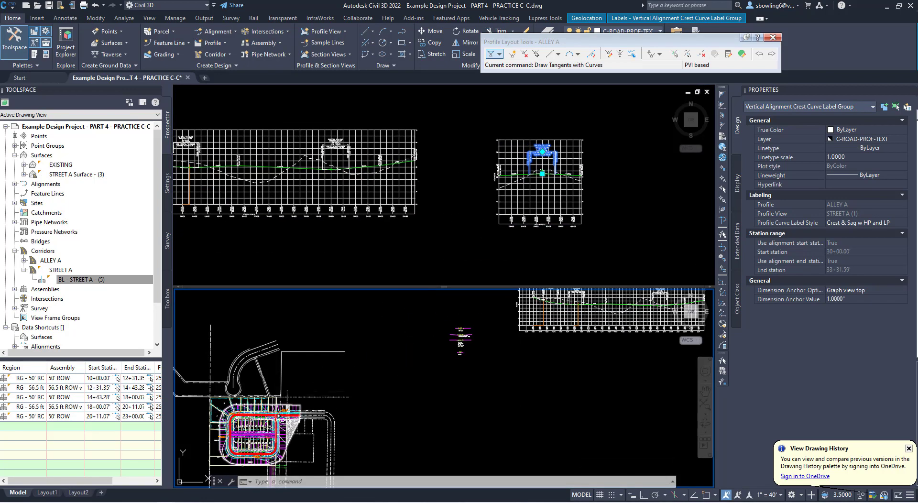
scroll(260, 430, up, 5)
scroll(353, 326, up, 5)
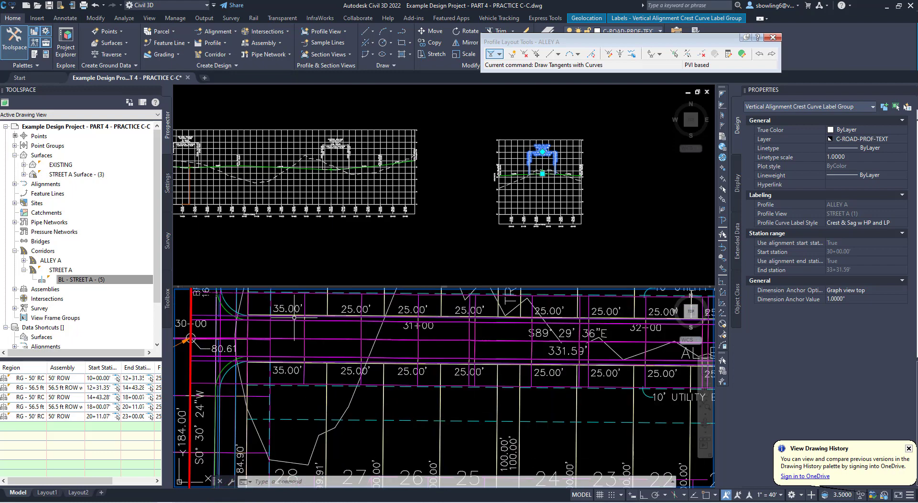
scroll(352, 326, up, 2)
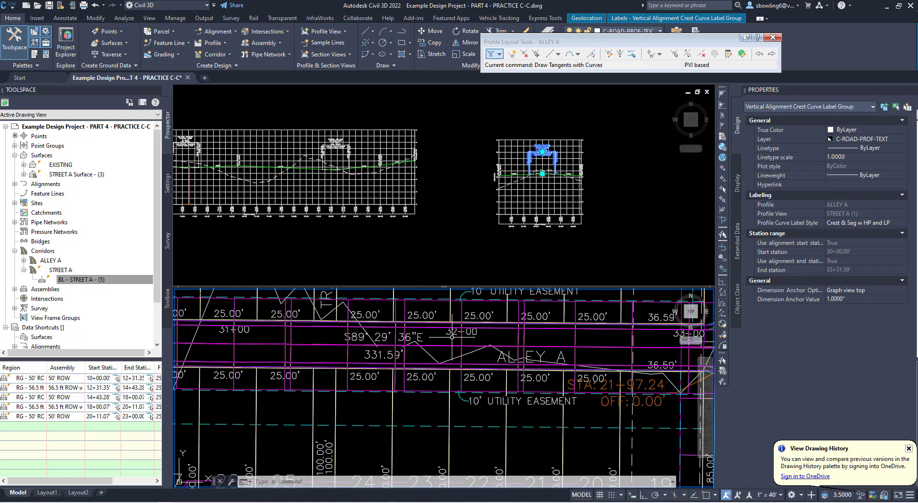
click(23, 270)
click(51, 261)
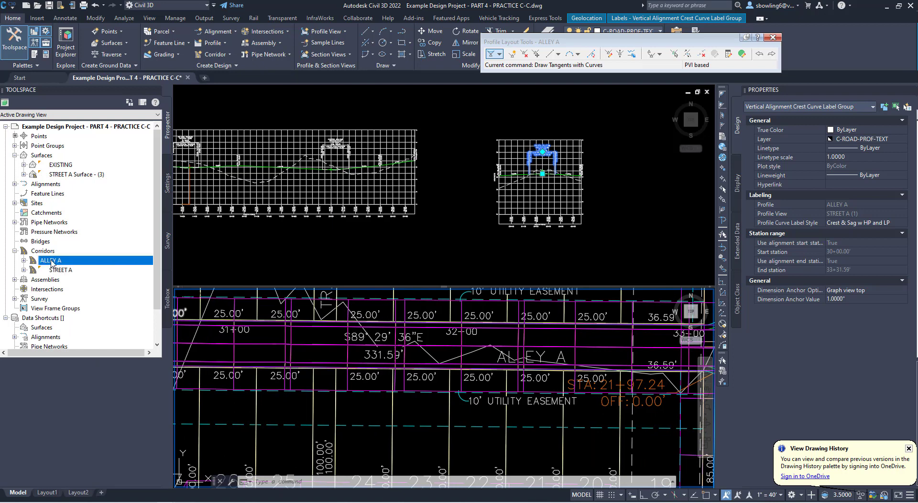
right_click(52, 261)
click(112, 266)
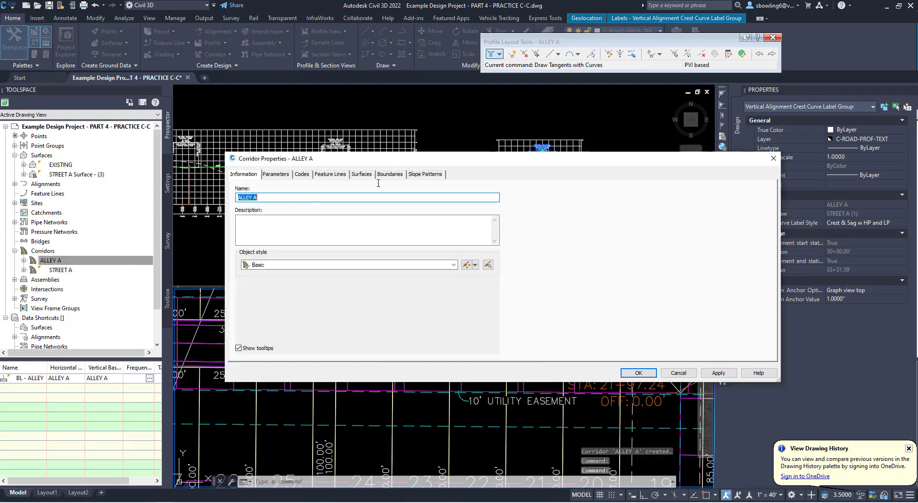
key(BackSpace)
click(368, 175)
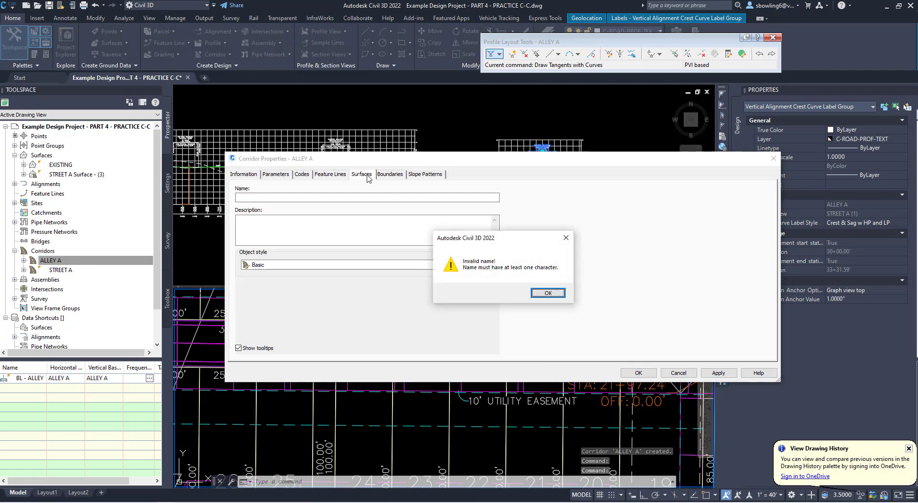
click(547, 293)
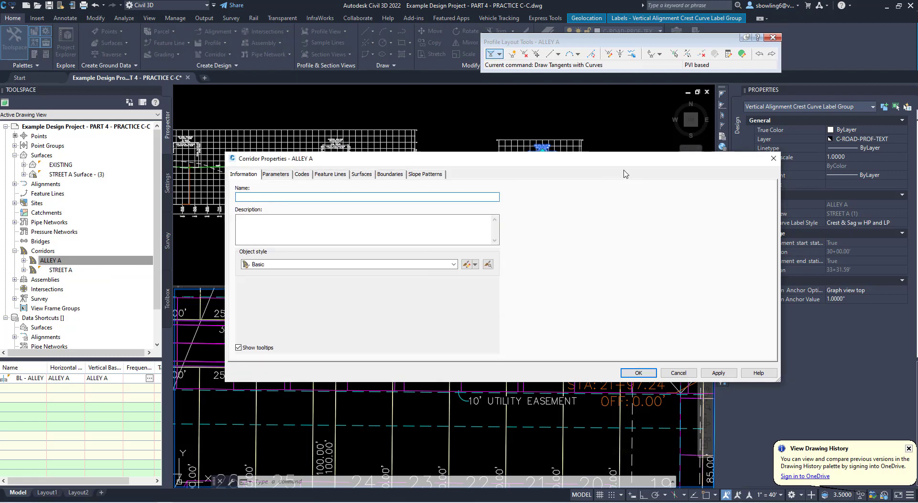
key(Escape)
key(Escape)
Add a corridor surface to the ALLEY A corridor and set its style to Contours 1' and 5' (Design).
right_click(64, 261)
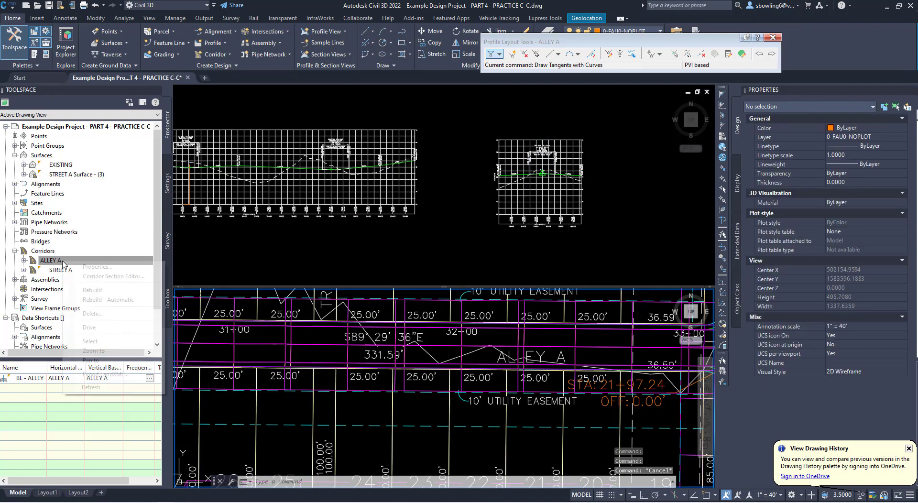
key(Escape)
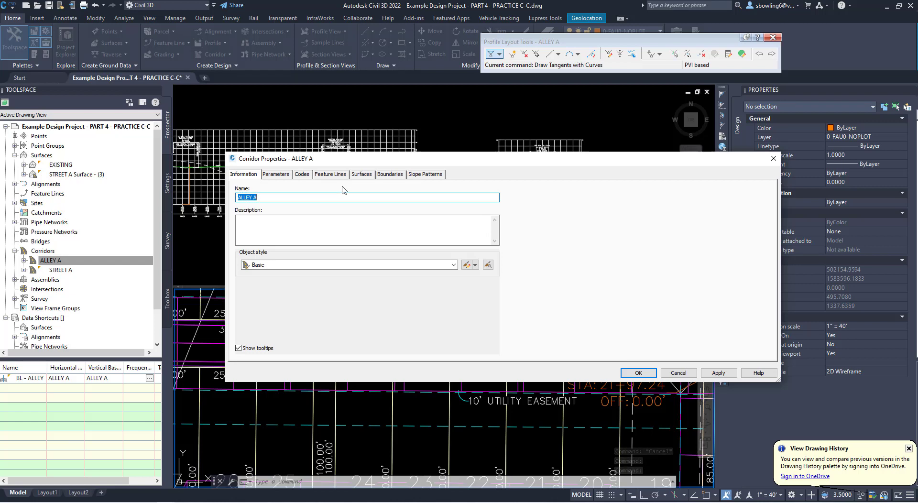
click(362, 174)
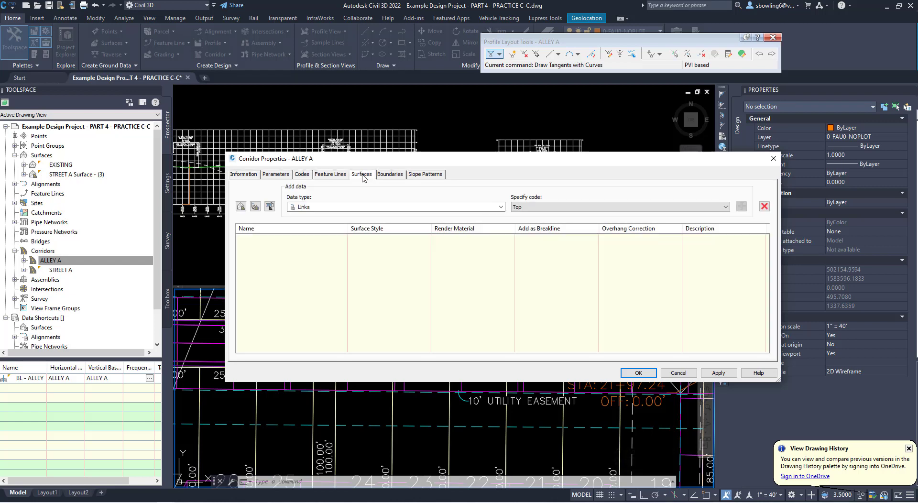
click(240, 207)
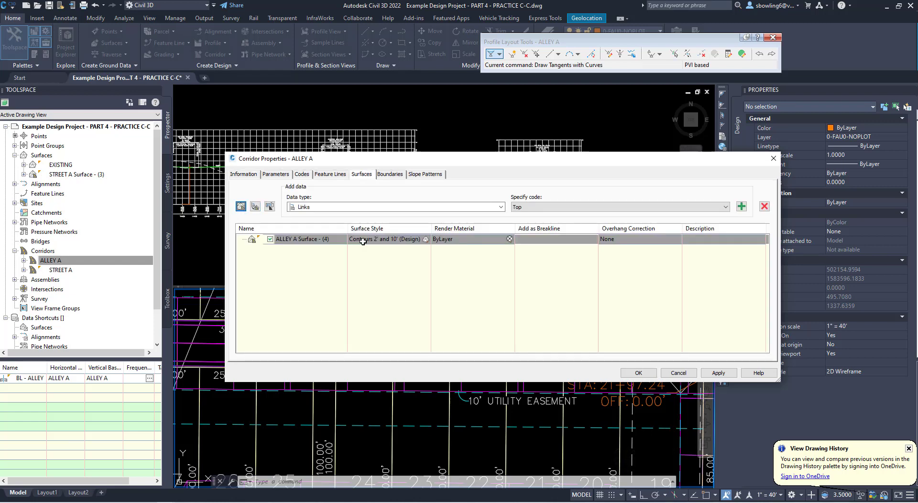
click(425, 239)
click(524, 222)
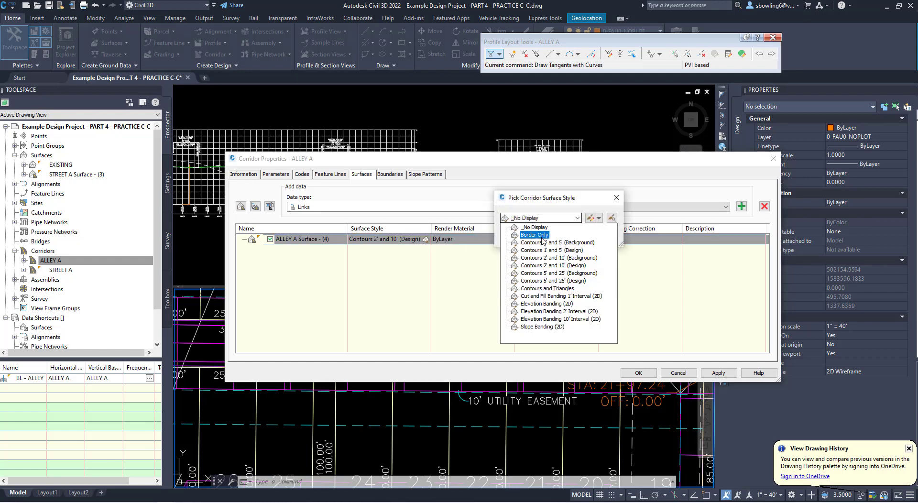
click(515, 248)
click(519, 235)
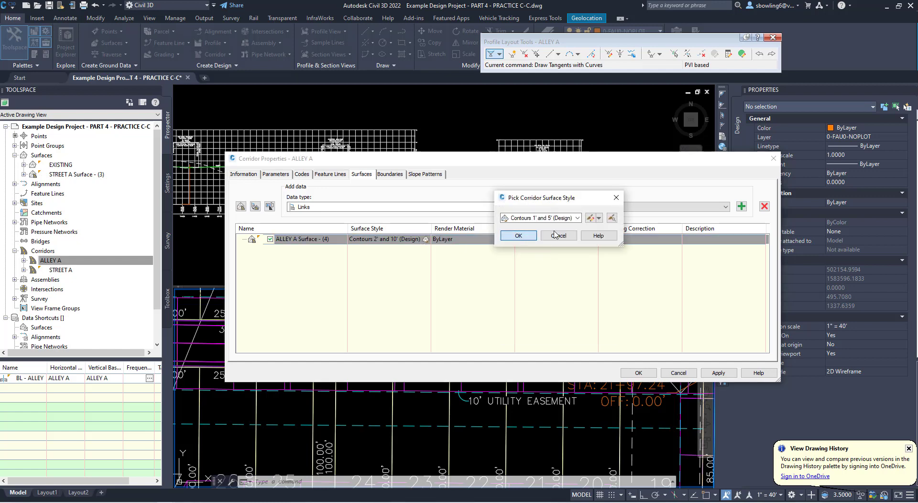
Add the Top links to the ALLEY A corridor surface and rebuild the corridor.
click(742, 206)
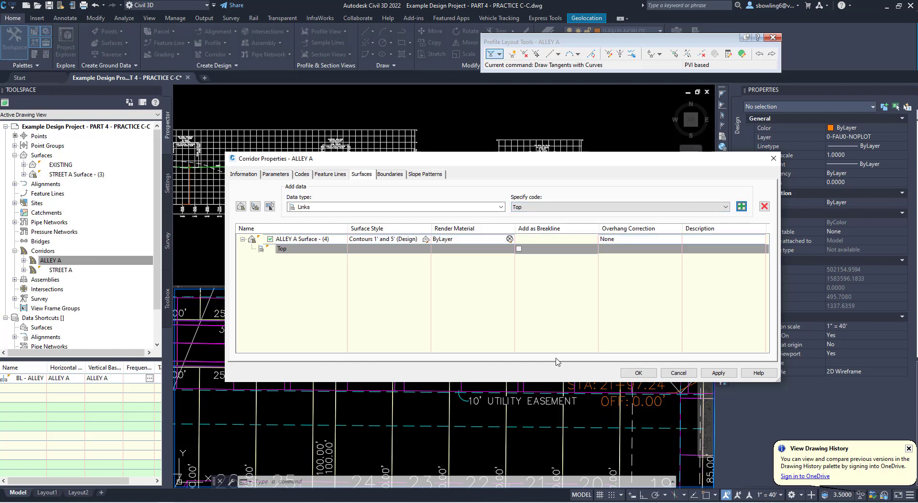
click(716, 373)
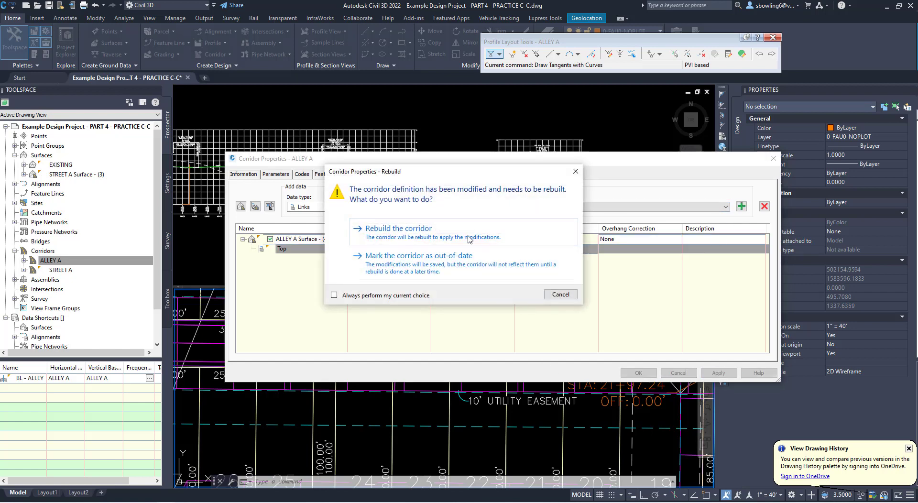
click(468, 239)
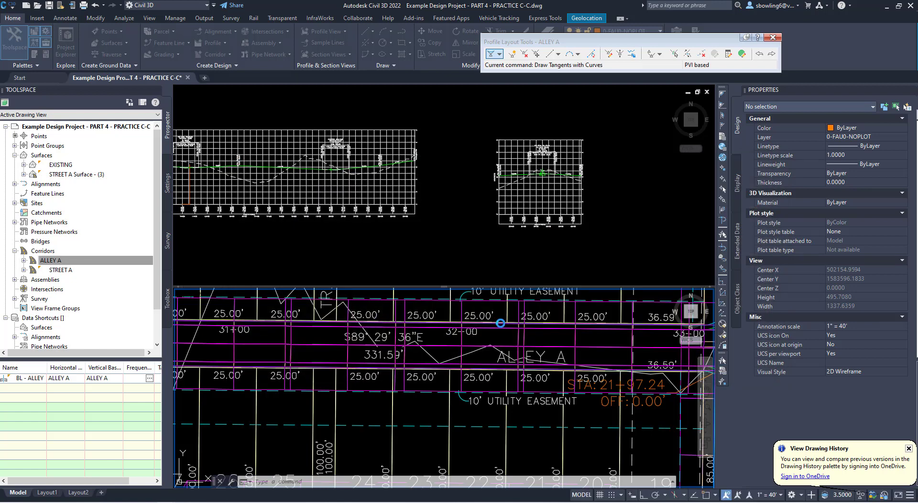
Set the STREET A surface's style to _No Display.
scroll(428, 358, down, 4)
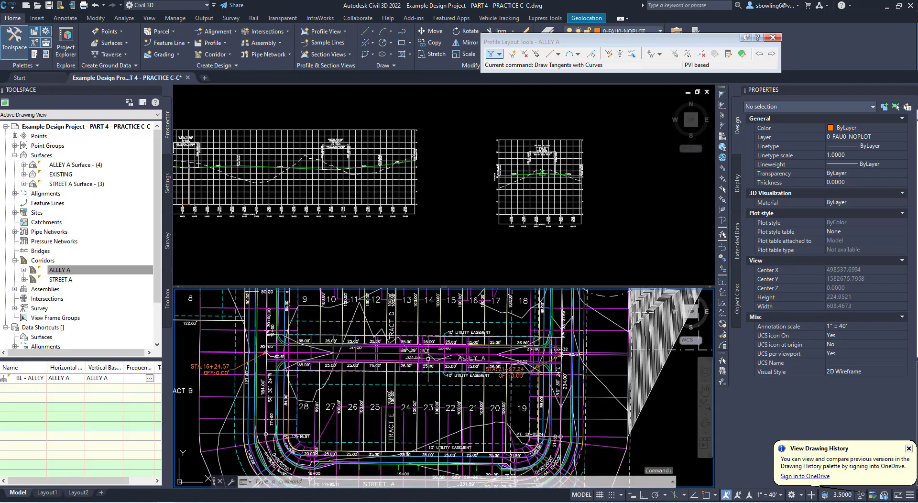
key(Escape)
key(Escape)
click(347, 328)
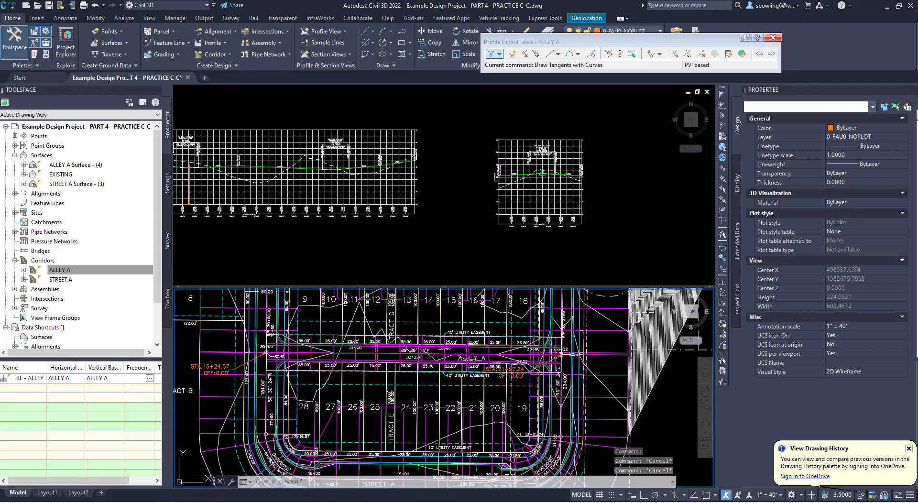
click(863, 142)
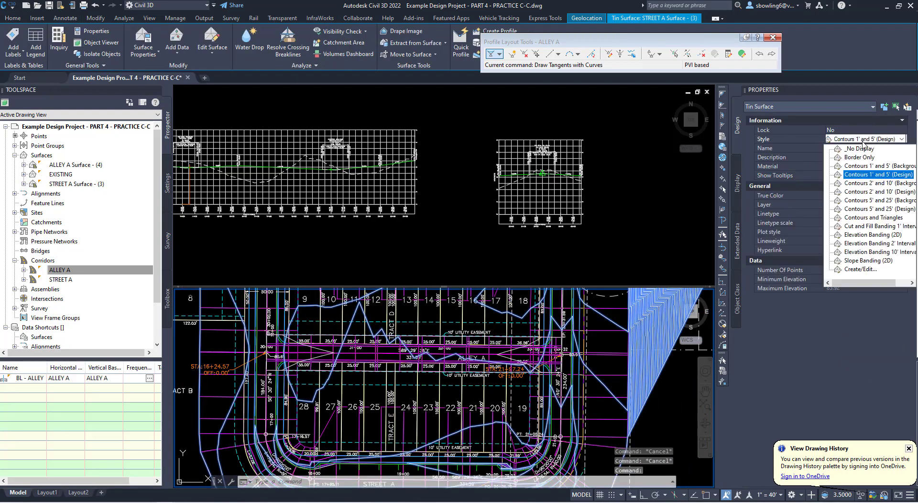
click(856, 147)
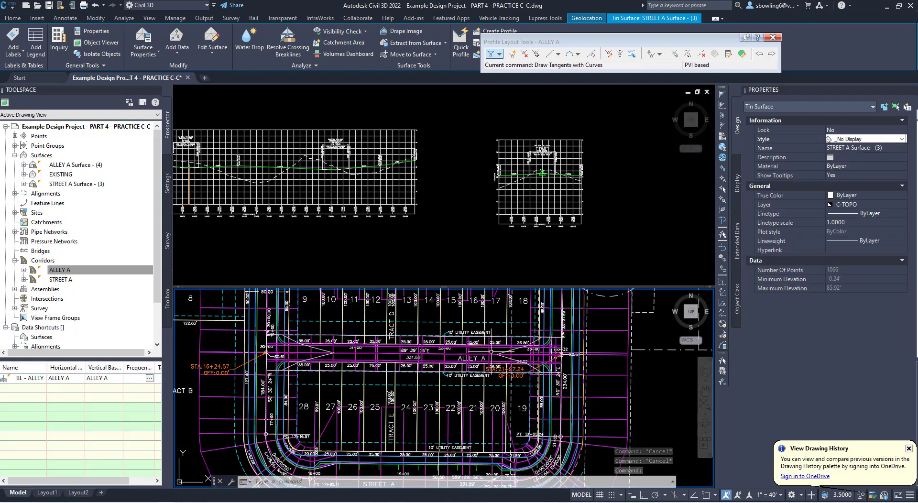
Examine the contours and extents of the ALLEY A surface in plan, including both alley ends at STREET A.
scroll(531, 355, up, 4)
click(506, 341)
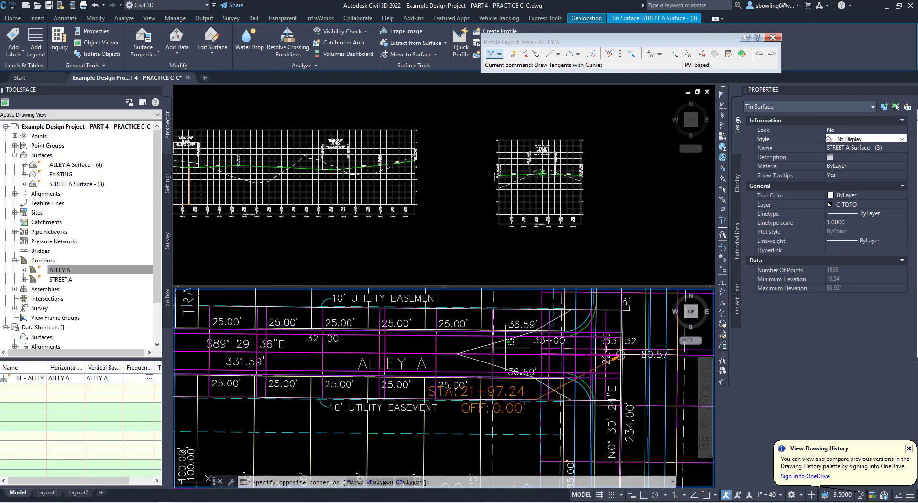
click(500, 341)
scroll(478, 344, down, 4)
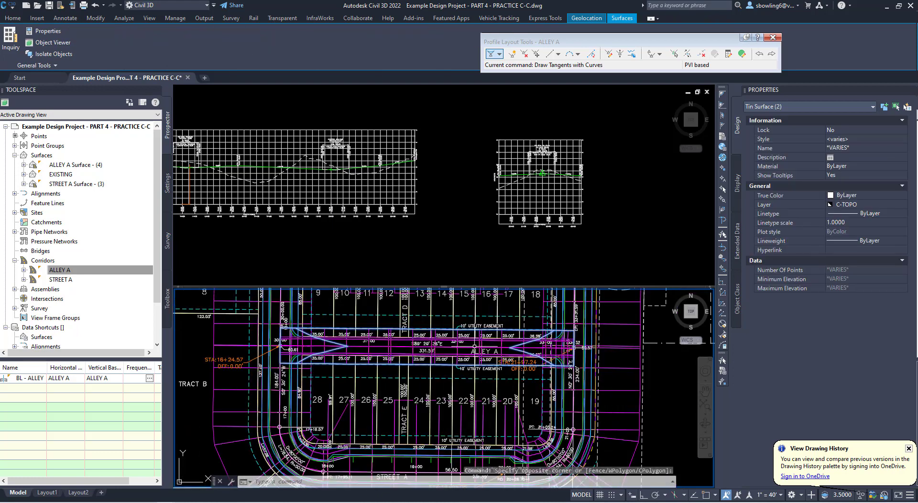
scroll(391, 348, up, 2)
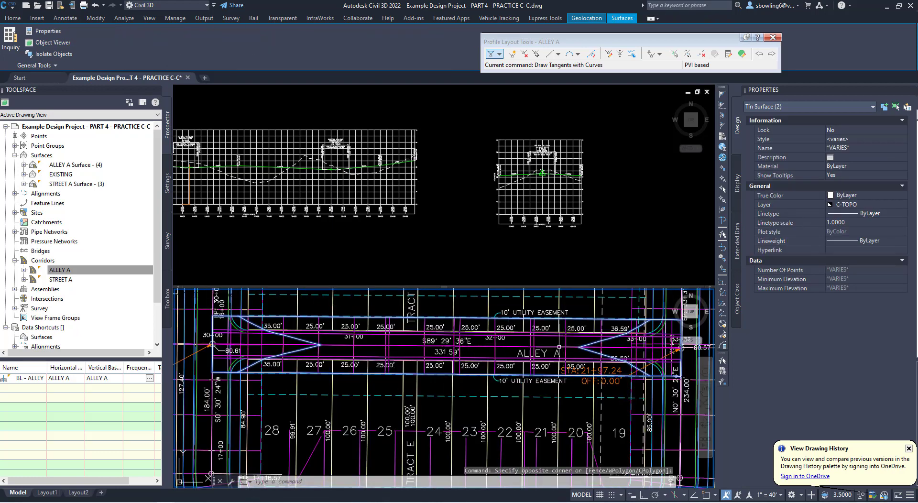
key(Escape)
click(229, 350)
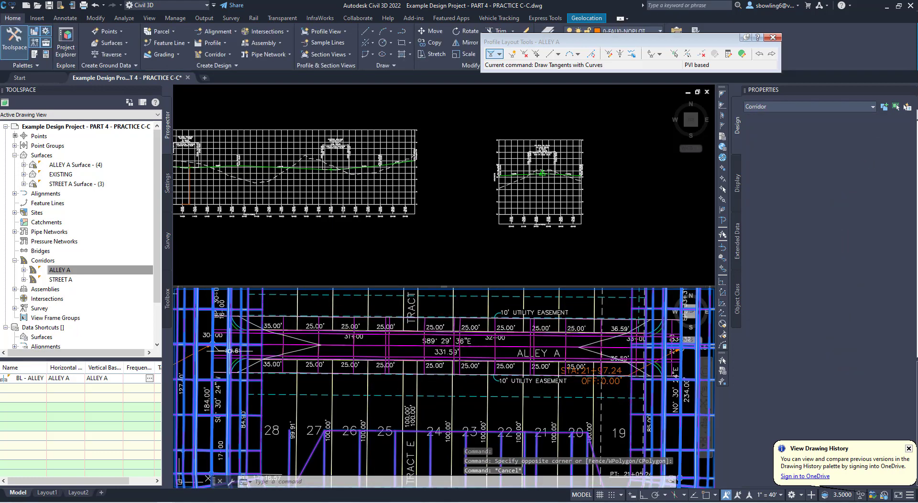
key(Escape)
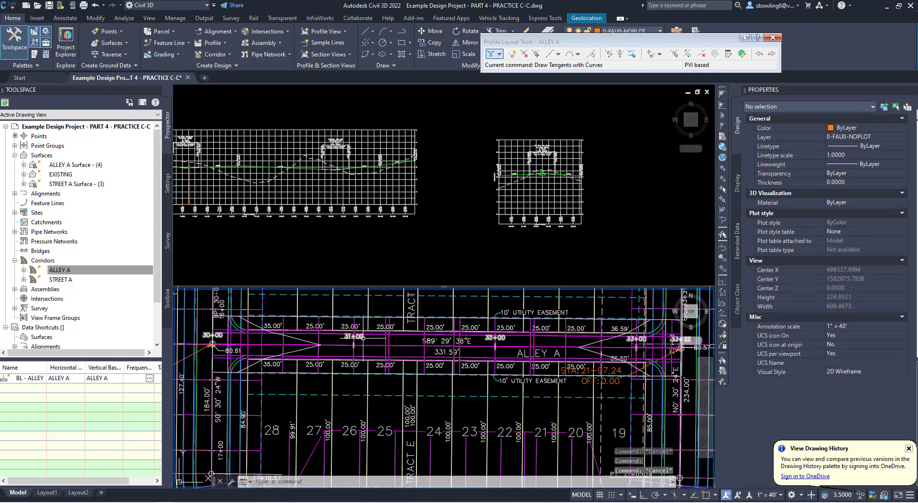
Remove the High Point and Low Point profile geometry point labels from the ALLEY A alignment's label set.
click(359, 337)
right_click(362, 338)
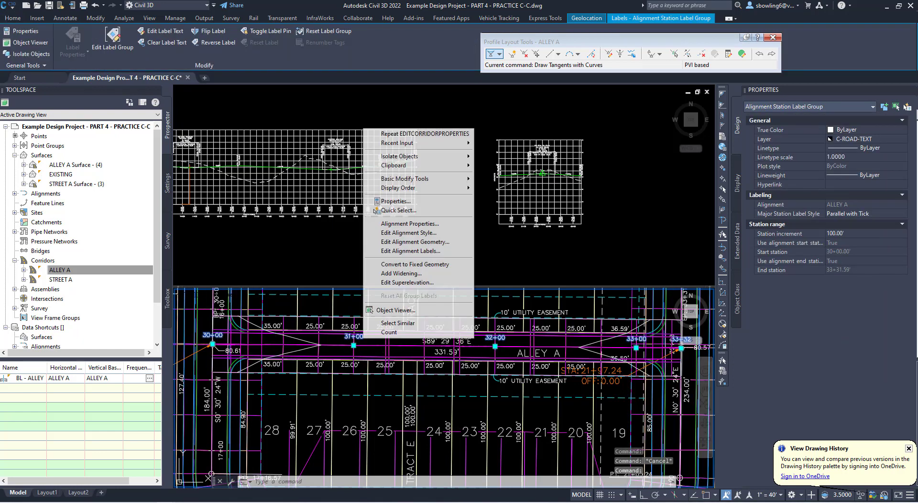
click(421, 251)
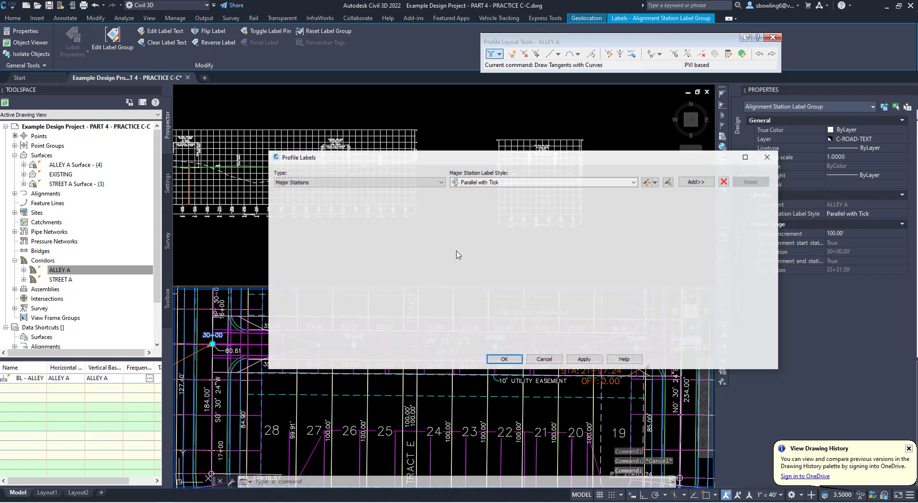
click(319, 236)
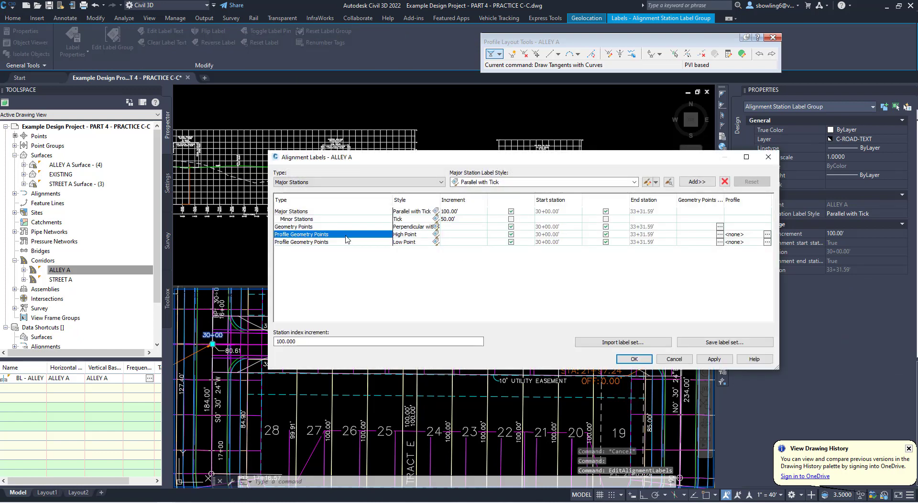
click(724, 181)
click(325, 234)
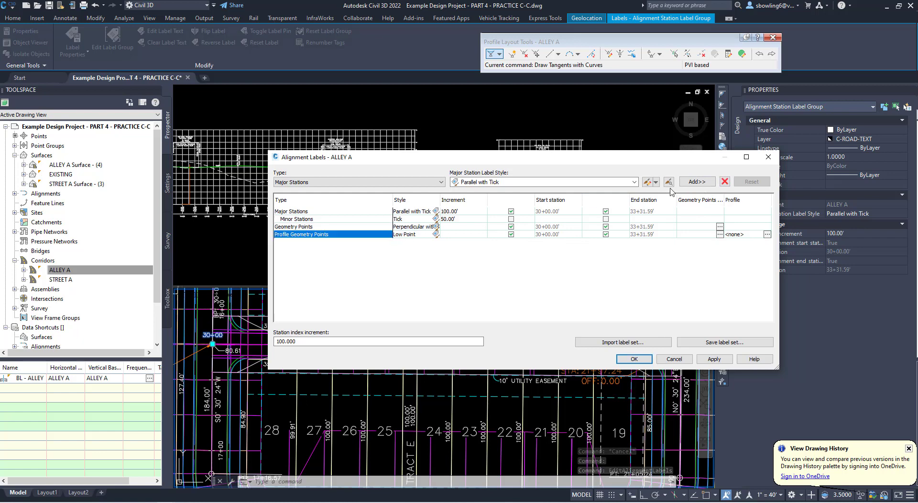
click(724, 181)
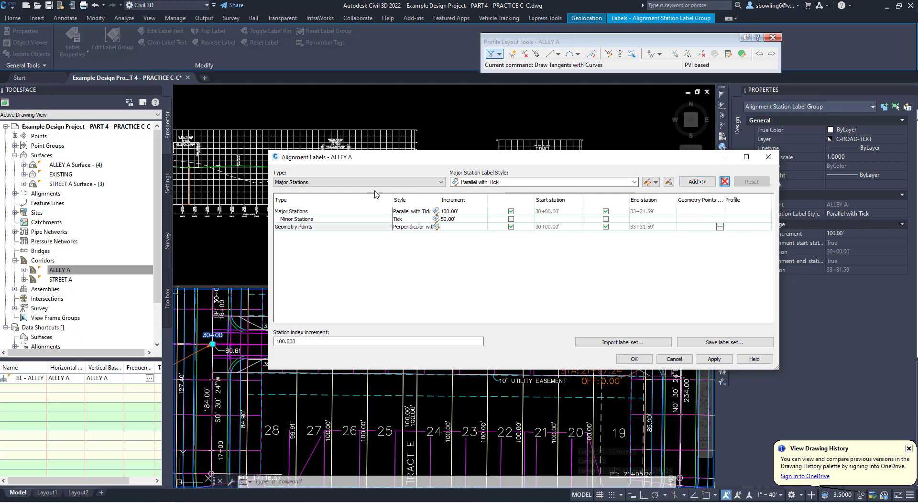
Add profile geometry point labels in the ELEV style, using the ALLEY A profile with all geometry points cleared.
click(432, 182)
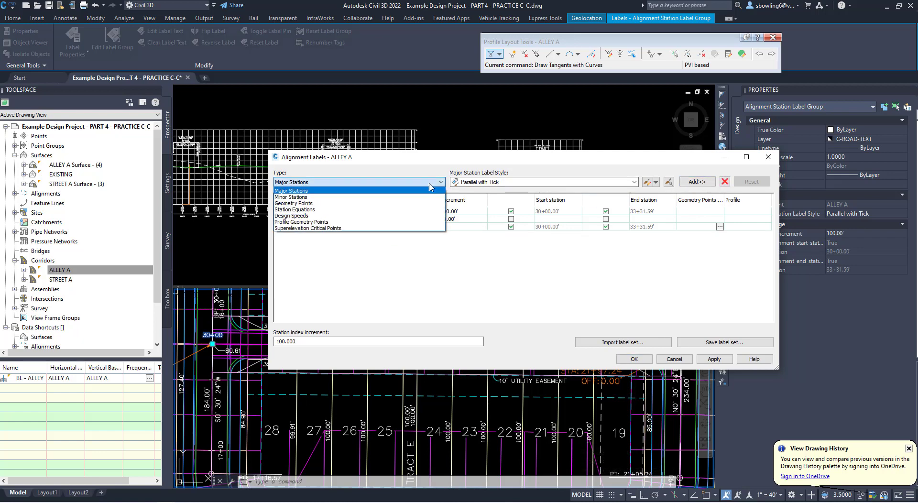
click(299, 222)
click(473, 182)
click(474, 203)
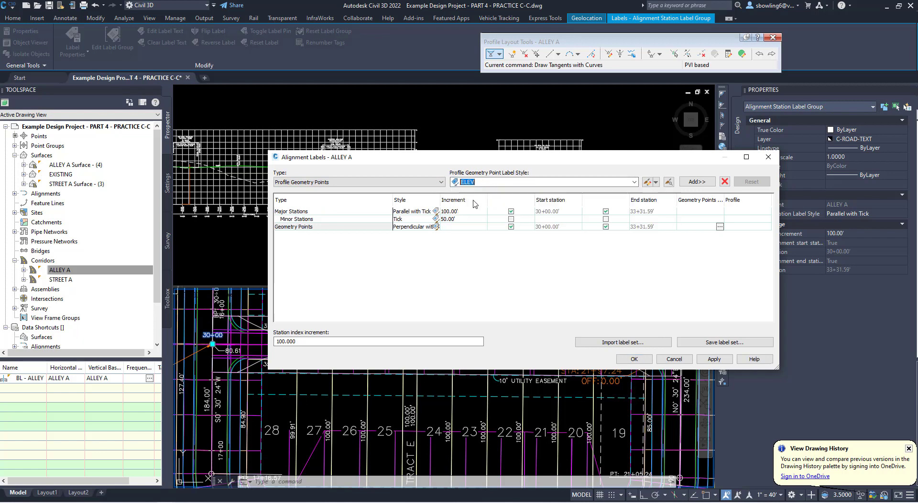
click(719, 226)
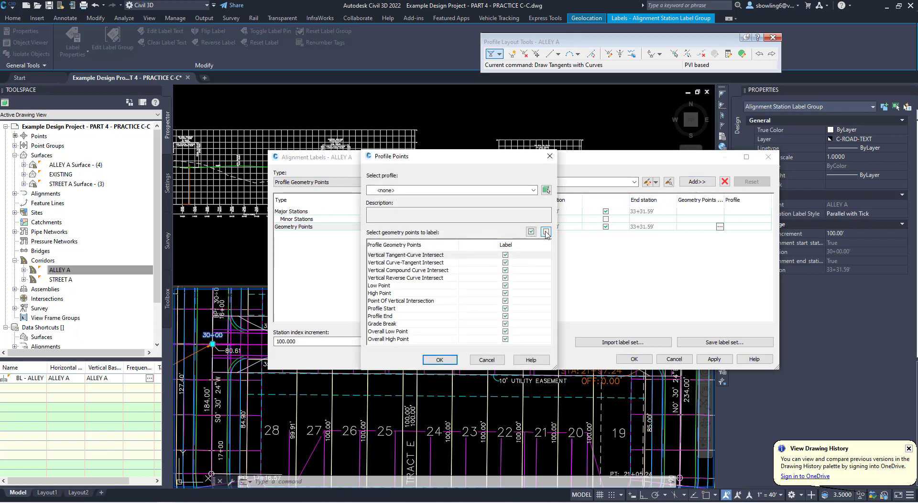
click(546, 233)
click(516, 190)
click(397, 205)
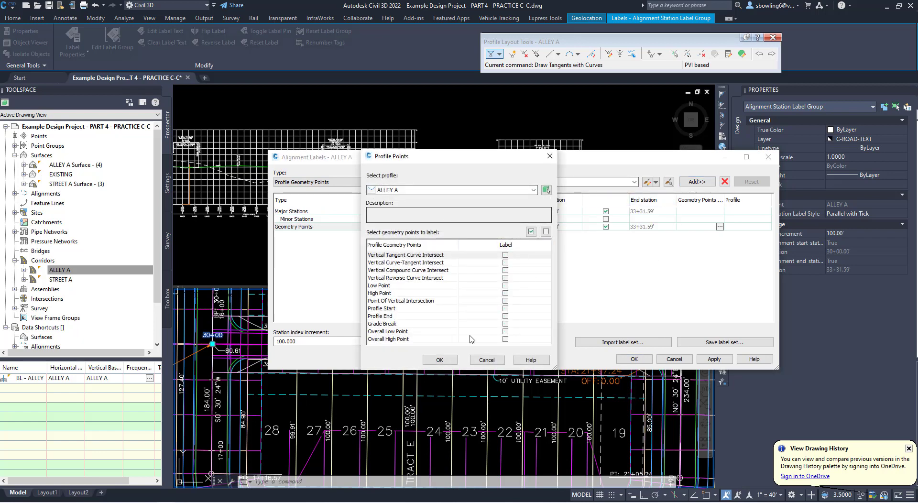
Include profile start, profile end, grade break, overall low, overall high, high and low points, and apply the labels.
click(505, 308)
click(505, 316)
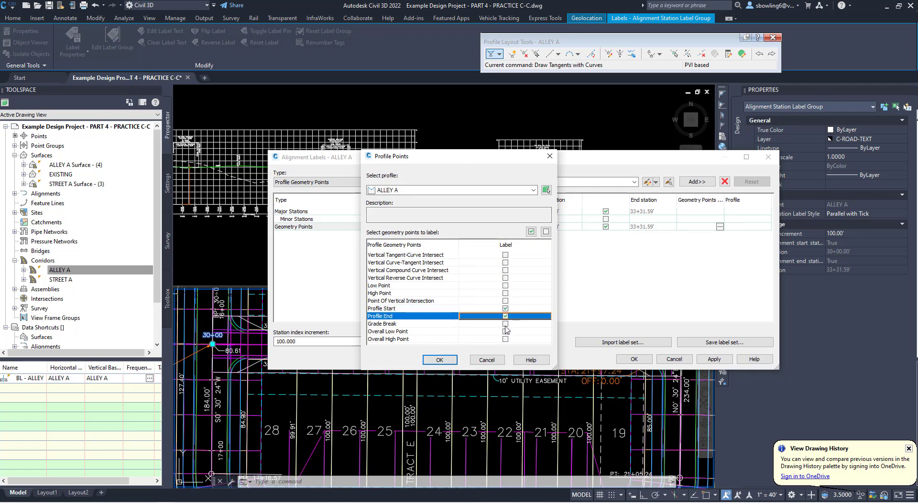
click(506, 324)
click(505, 331)
click(506, 339)
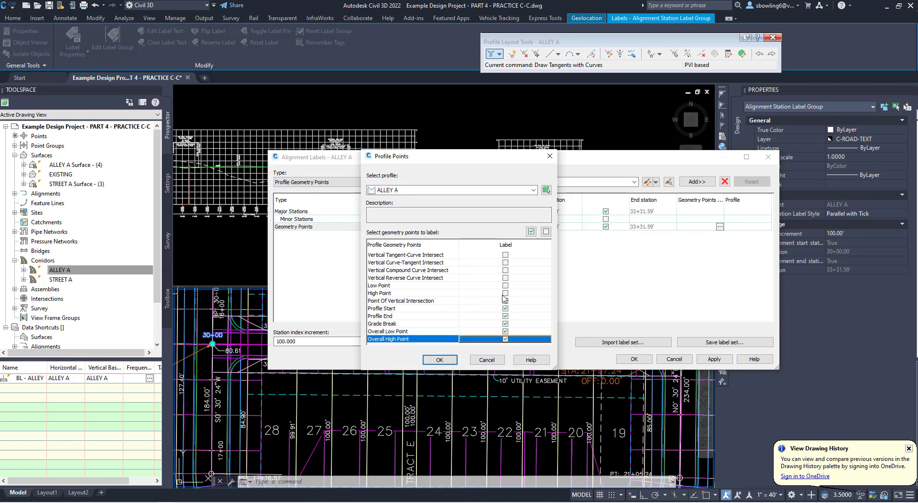
click(505, 293)
click(505, 285)
click(439, 360)
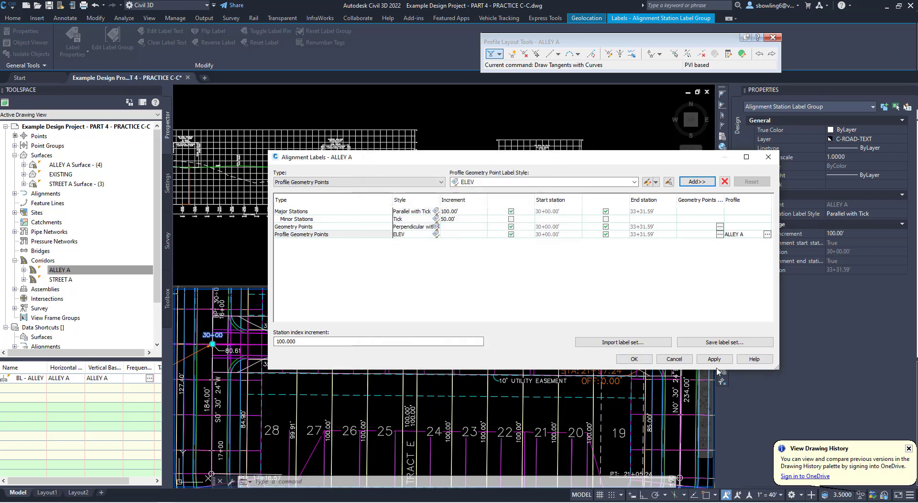
click(714, 359)
click(634, 359)
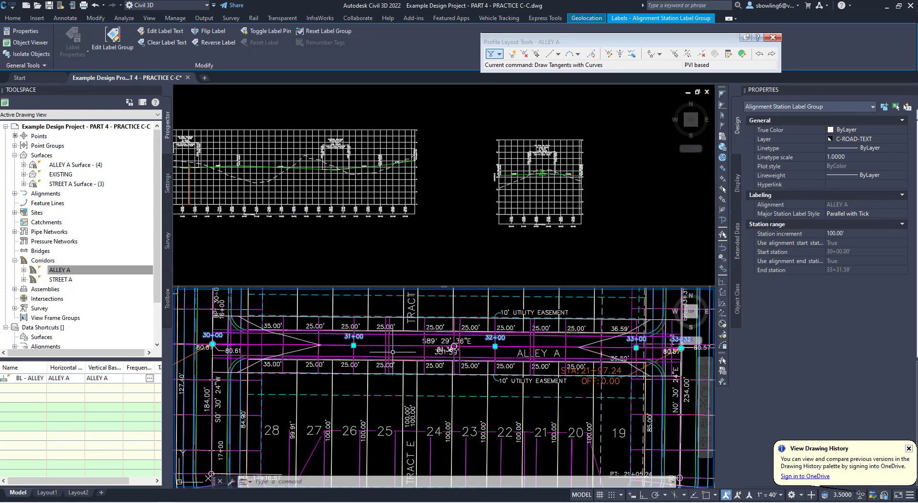
Try to move the ALLEY A elevation label at station 33+32 clear of the intersection with a leader.
middle_drag(375, 352, 246, 349)
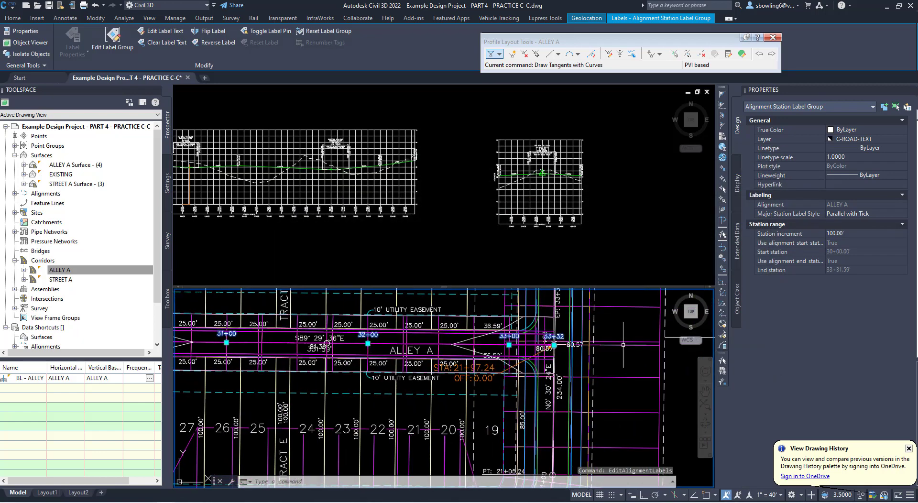
scroll(572, 345, up, 4)
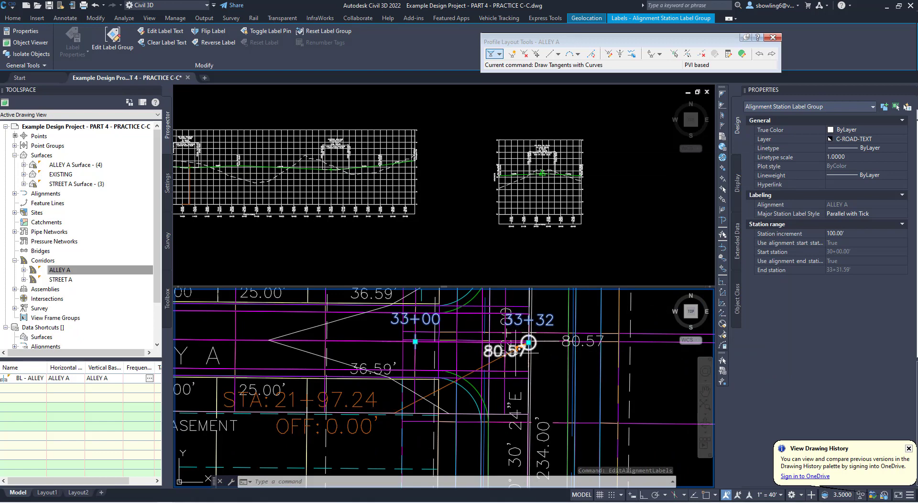
click(528, 343)
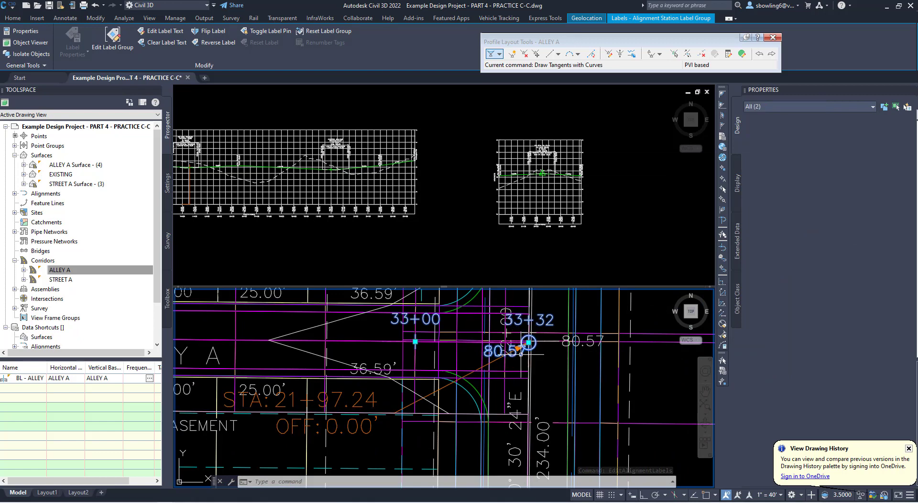
click(556, 340)
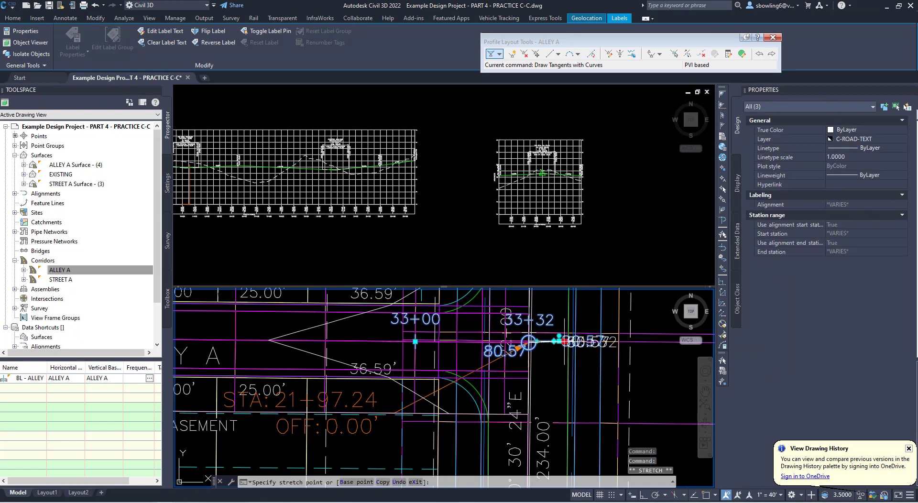
scroll(554, 337, up, 5)
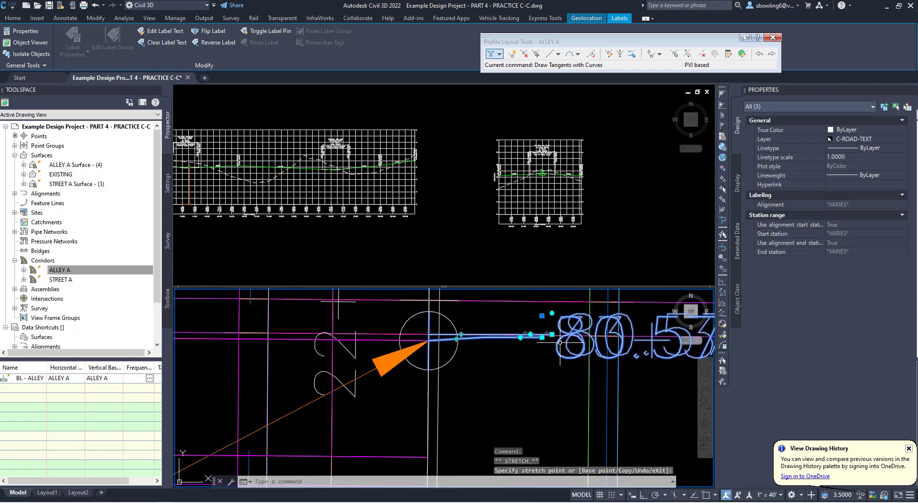
click(548, 336)
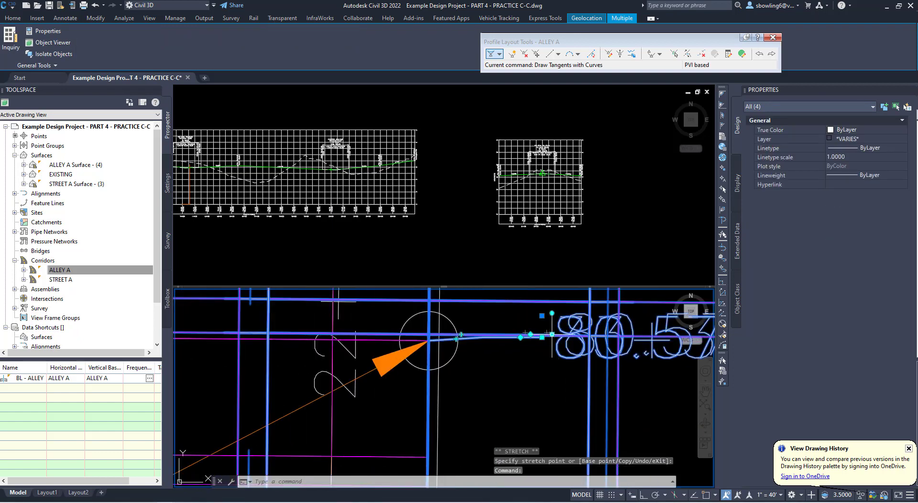
click(541, 336)
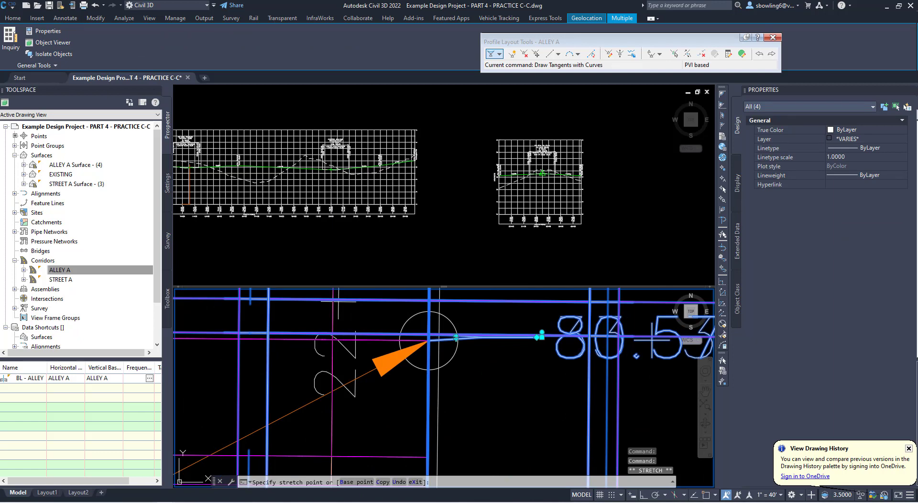
key(Escape)
scroll(540, 337, down, 2)
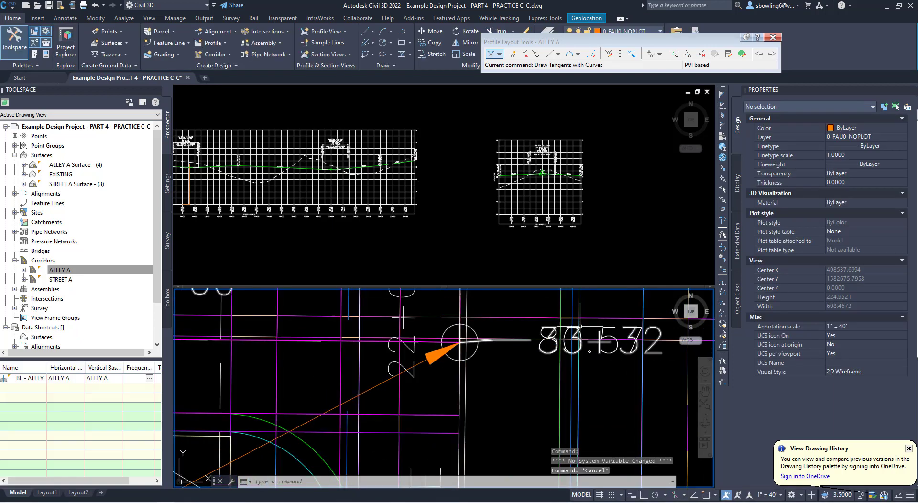
Undo the move of the elevation label at ALLEY A's east end.
click(460, 338)
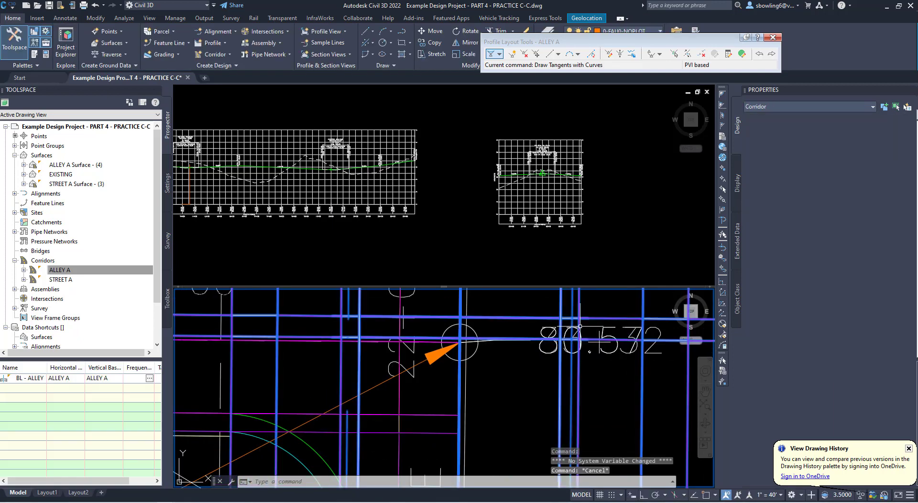
click(95, 6)
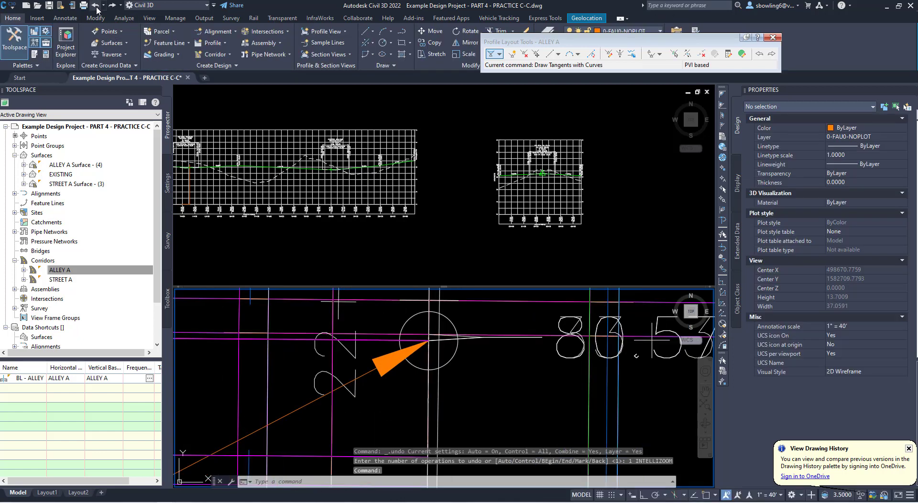
click(96, 6)
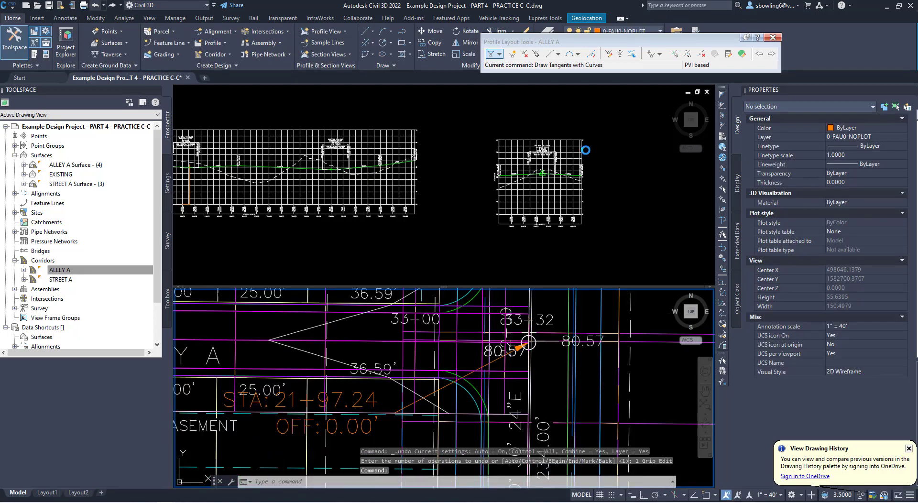
Move the mid-alley high point elevation label east of the bearing and distance text, on a leader.
scroll(528, 342, down, 4)
scroll(492, 336, up, 3)
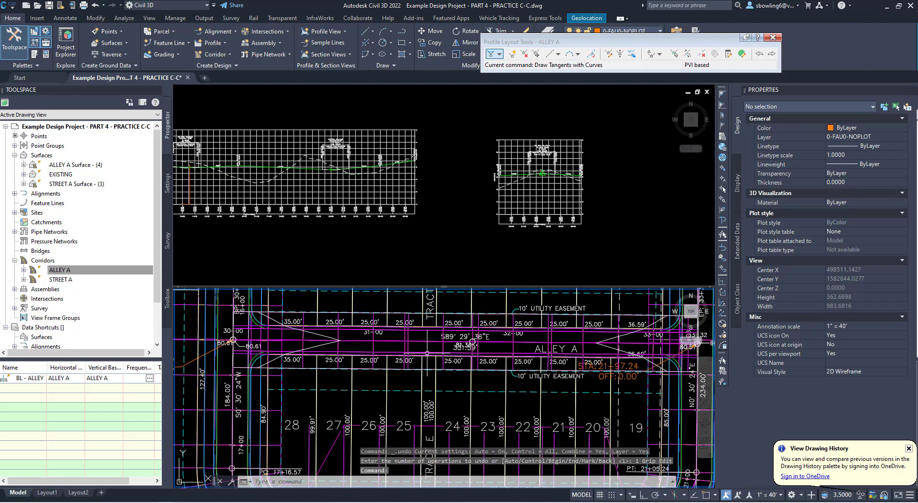
click(491, 337)
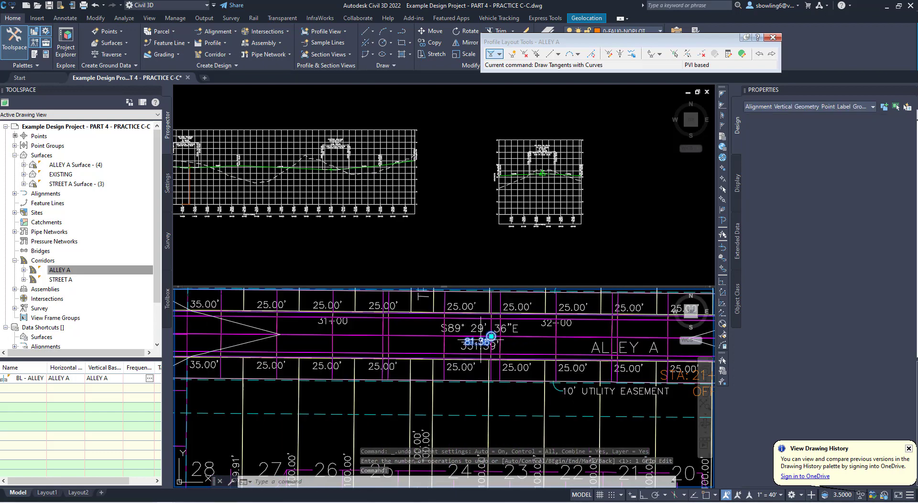
click(490, 336)
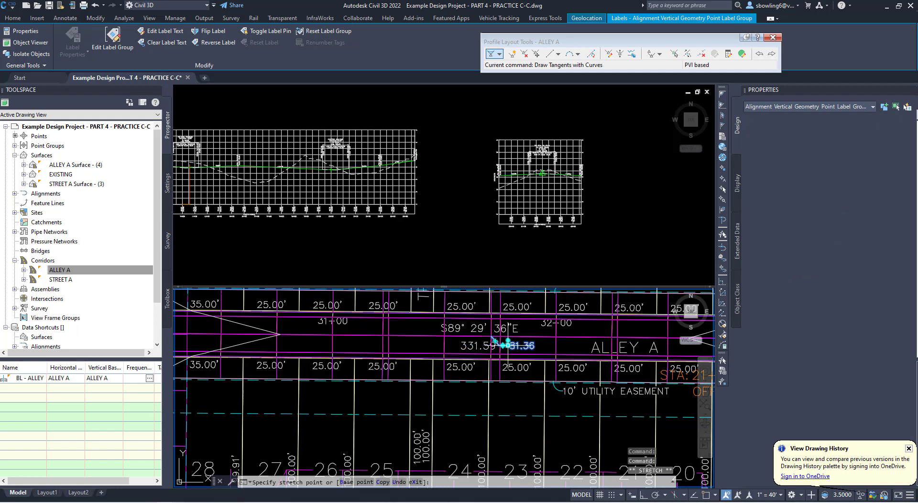
click(492, 338)
Shift the ALLEY A bearing and distance label west along the alley, clear of the elevation label.
click(481, 345)
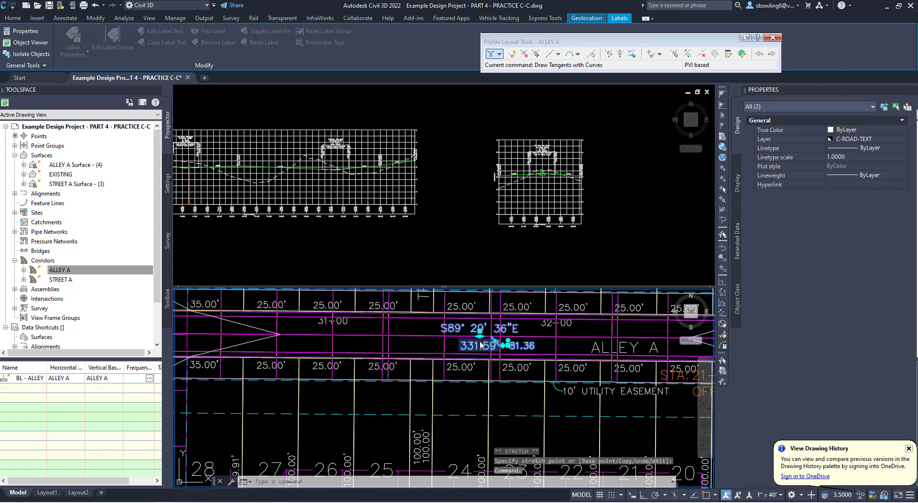
click(480, 336)
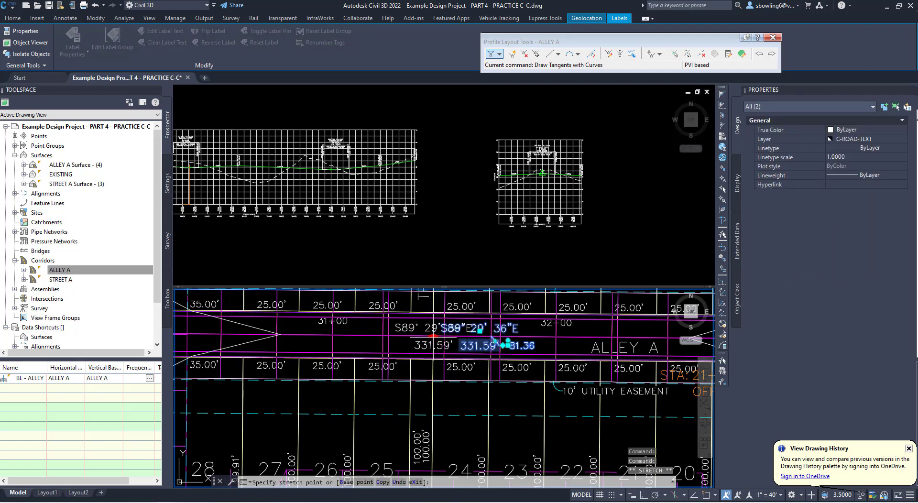
key(Escape)
key(Escape)
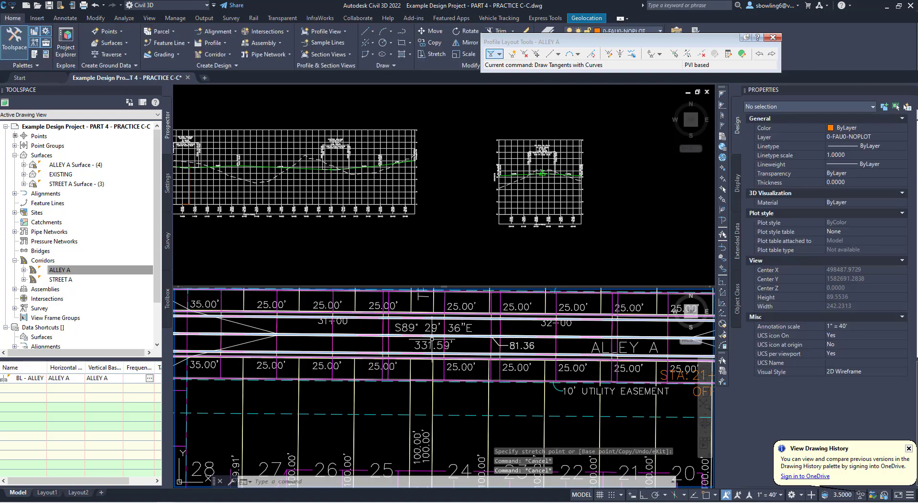
scroll(234, 364, down, 3)
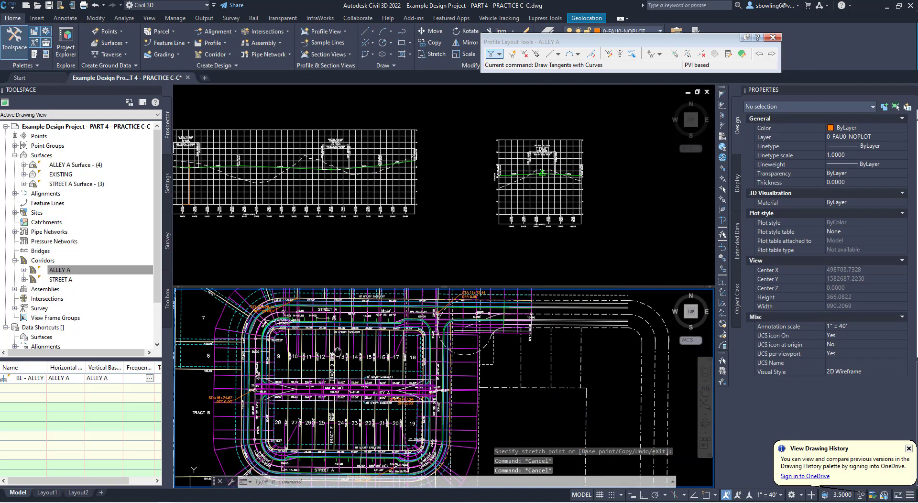
scroll(234, 364, down, 2)
scroll(346, 315, up, 3)
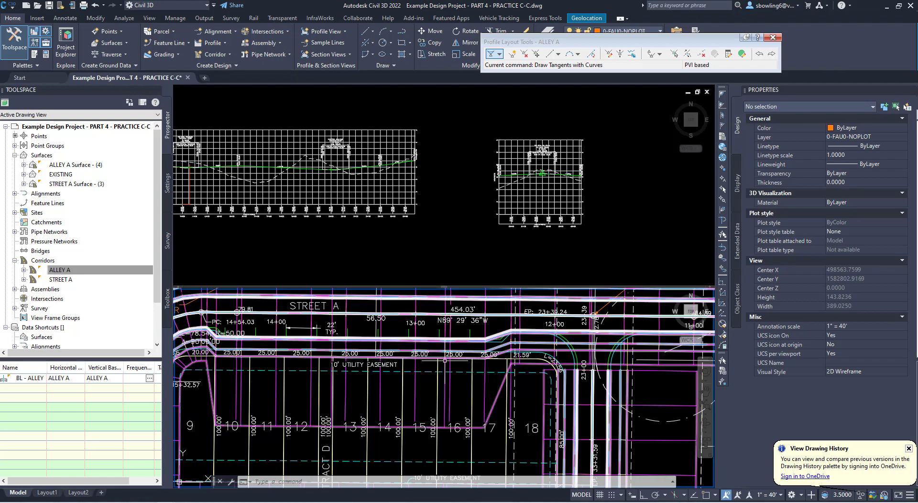
scroll(445, 360, down, 4)
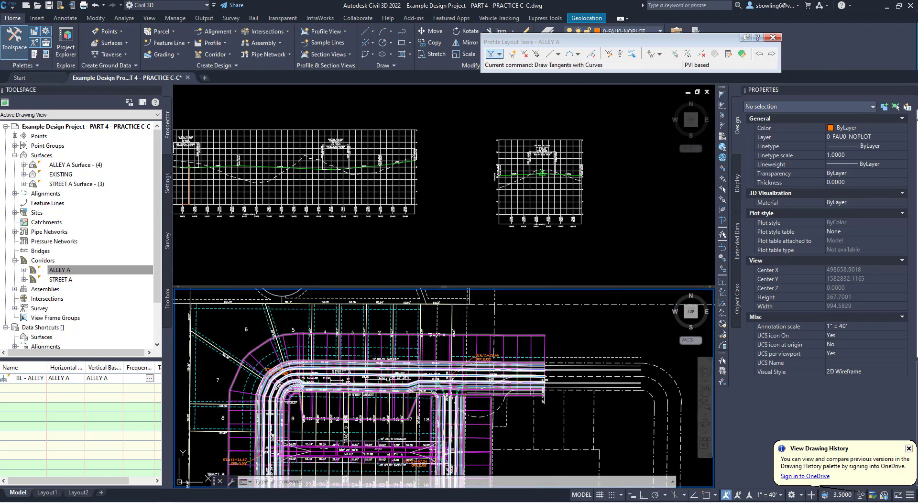
scroll(388, 379, up, 4)
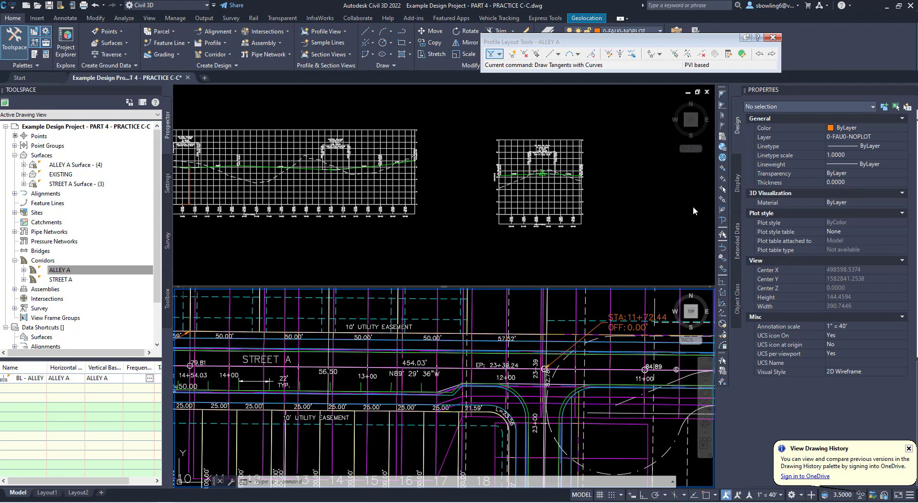
scroll(406, 365, down, 6)
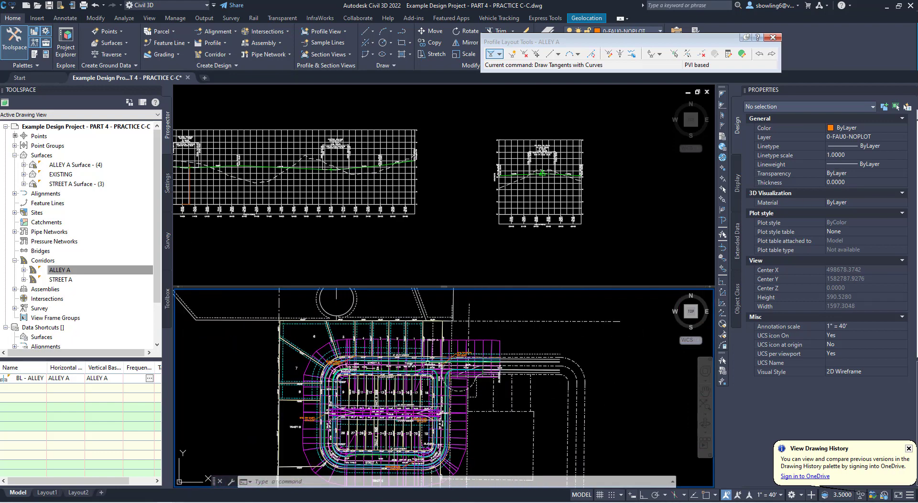
Freeze the corridor layer C-ROAD-CORR by picking a corridor object in the plan.
key(Escape)
key(Escape)
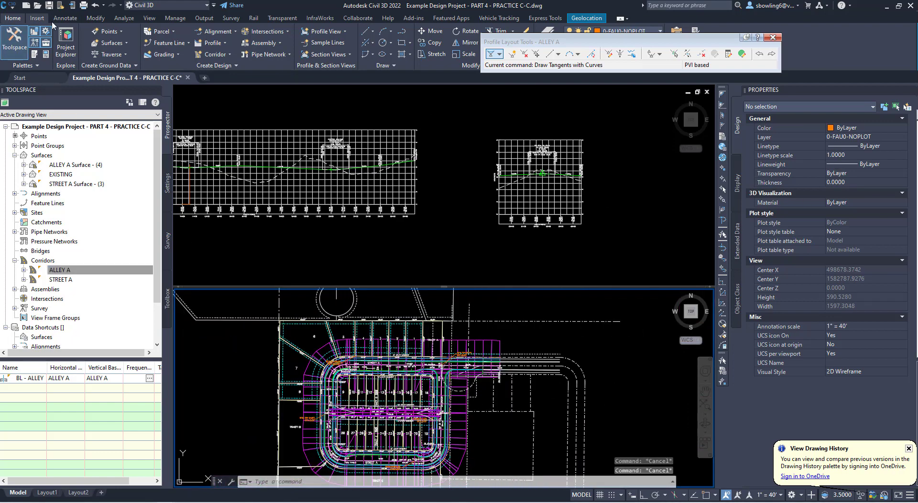
drag(572, 39, 576, 69)
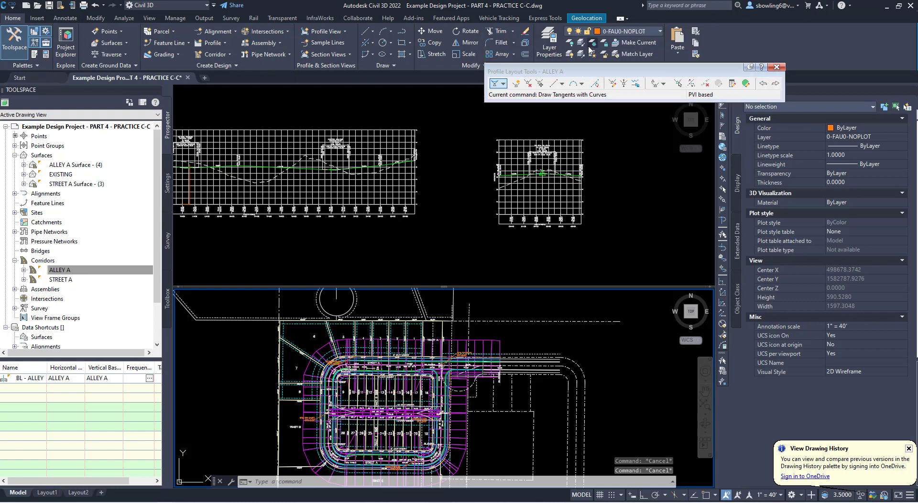
click(593, 42)
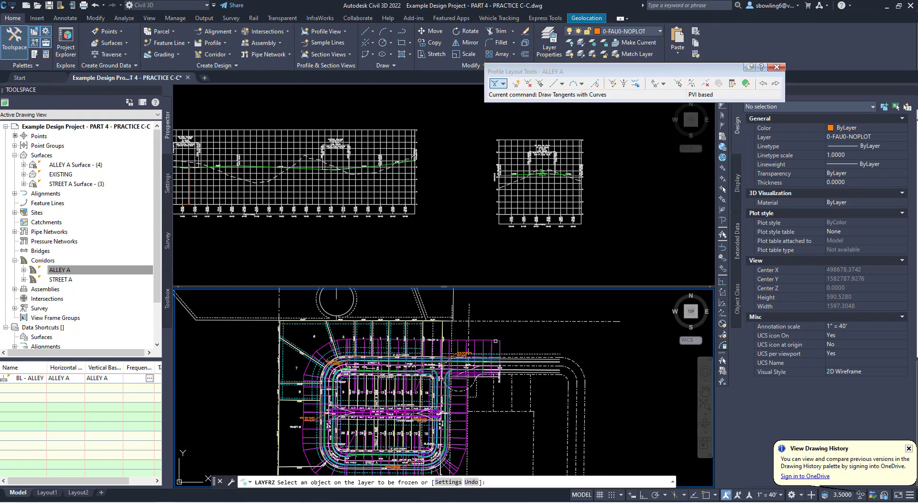
click(495, 341)
scroll(389, 416, up, 6)
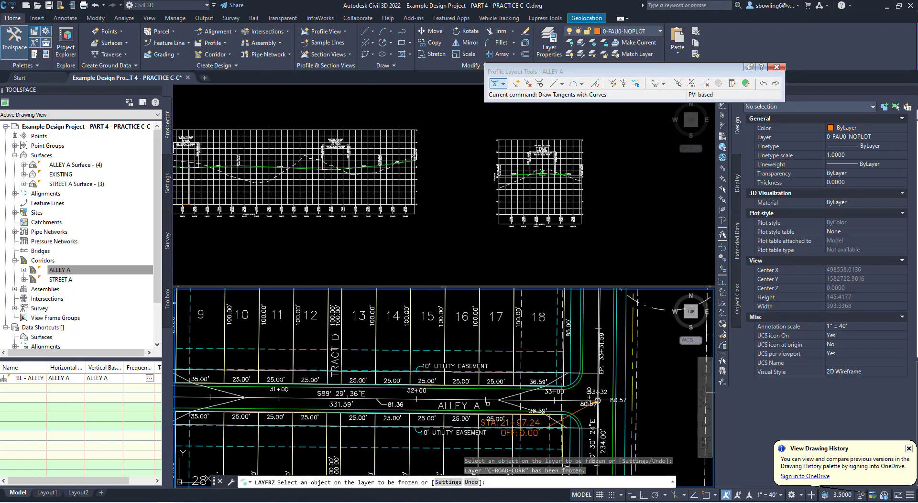
key(Escape)
Set the ALLEY A corridor surface's style to _No Display.
click(389, 425)
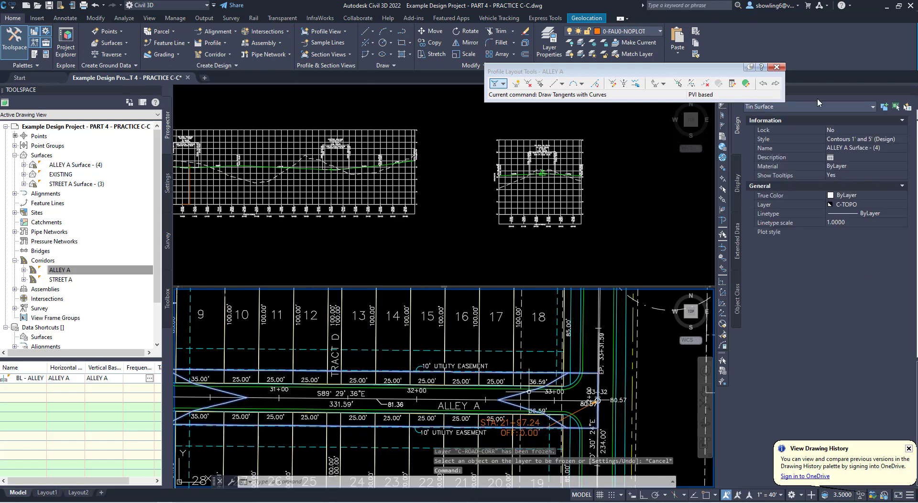
click(861, 139)
click(901, 139)
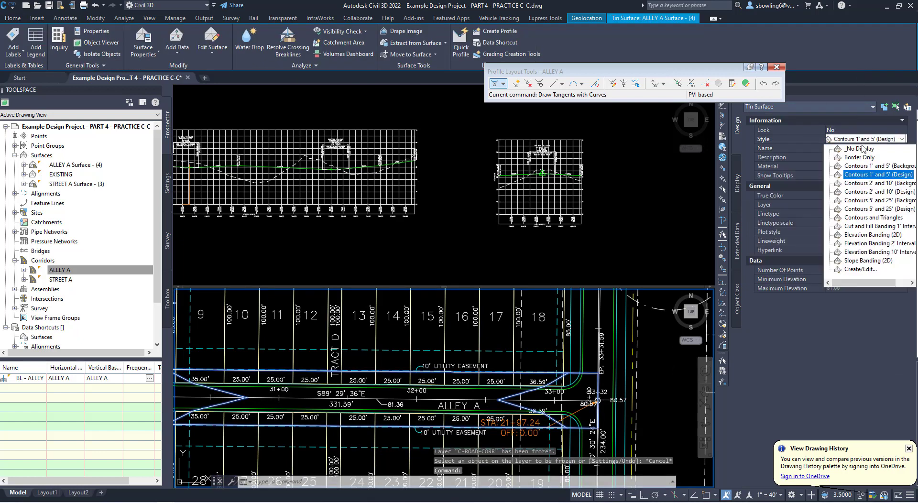
click(855, 148)
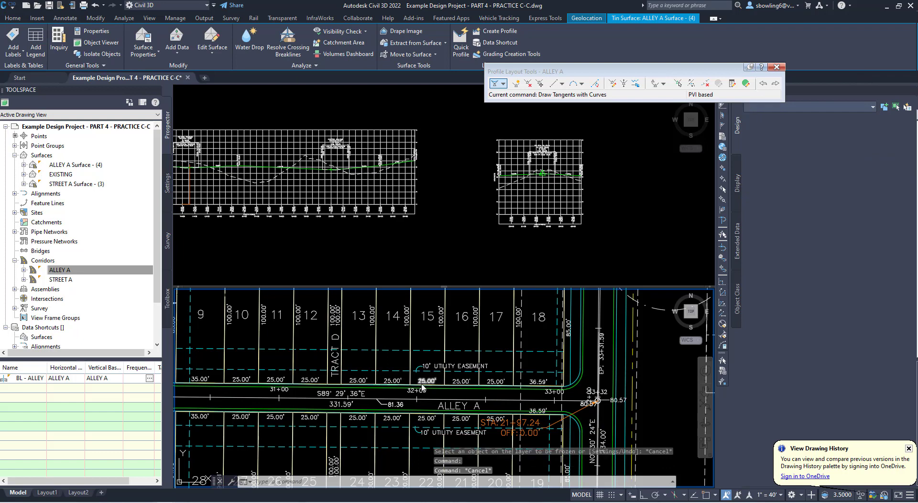
key(Escape)
scroll(475, 345, down, 2)
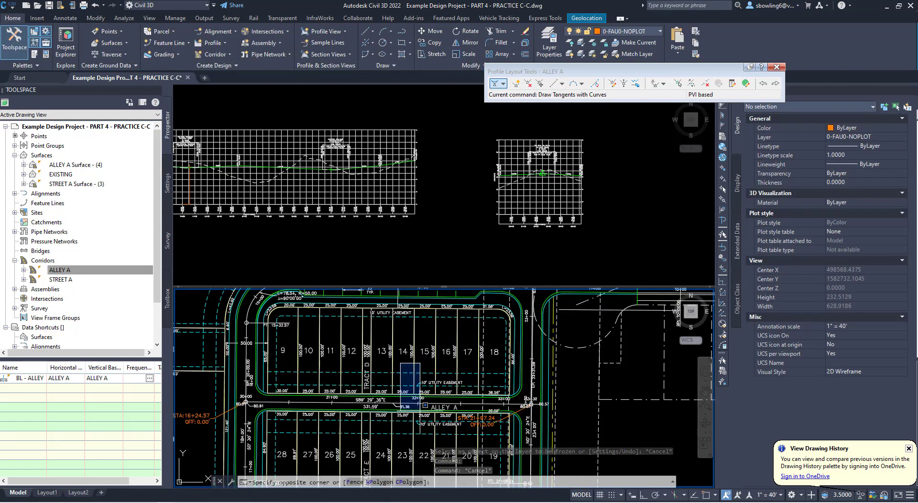
middle_drag(404, 363, 404, 392)
click(401, 391)
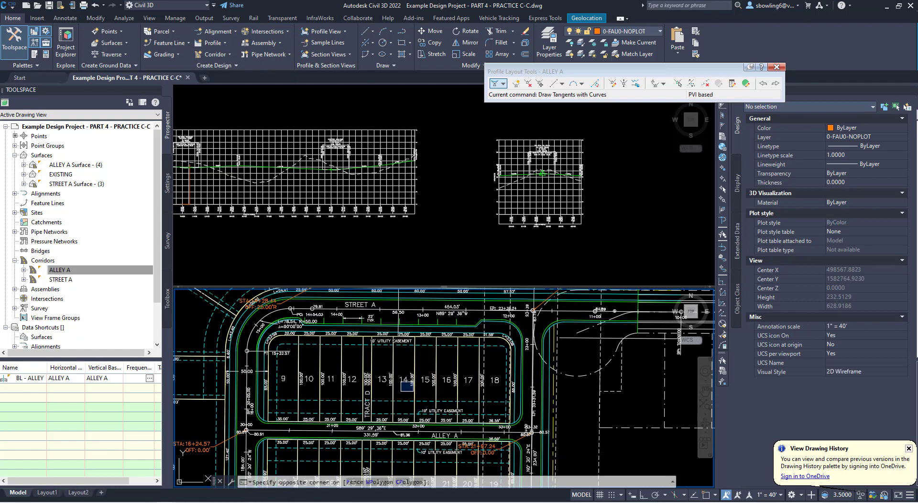
key(Escape)
middle_drag(352, 307, 353, 339)
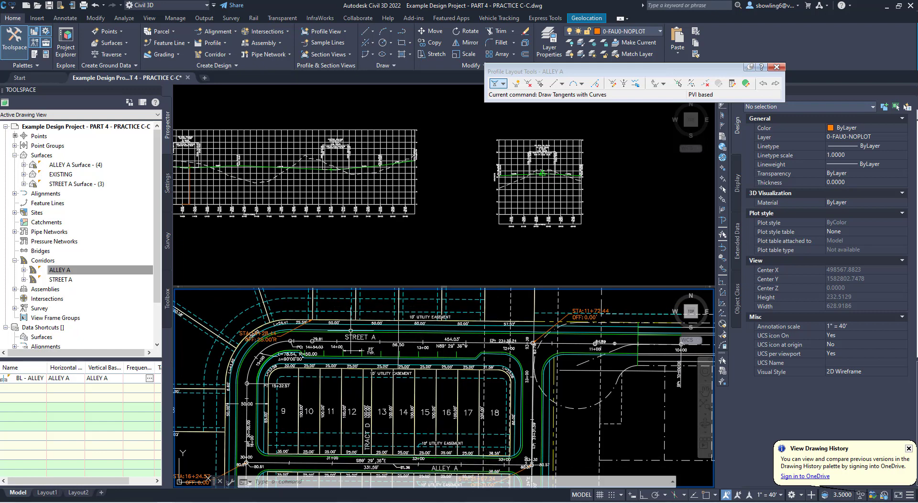
middle_drag(378, 322, 387, 360)
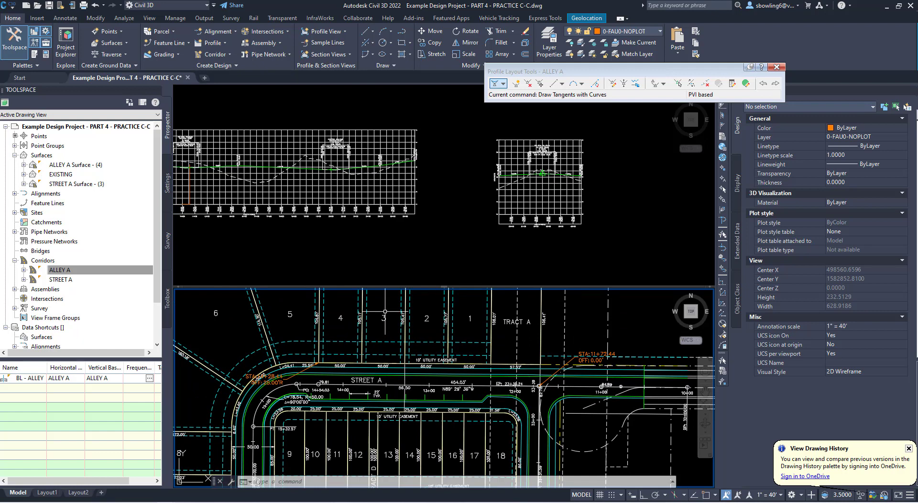